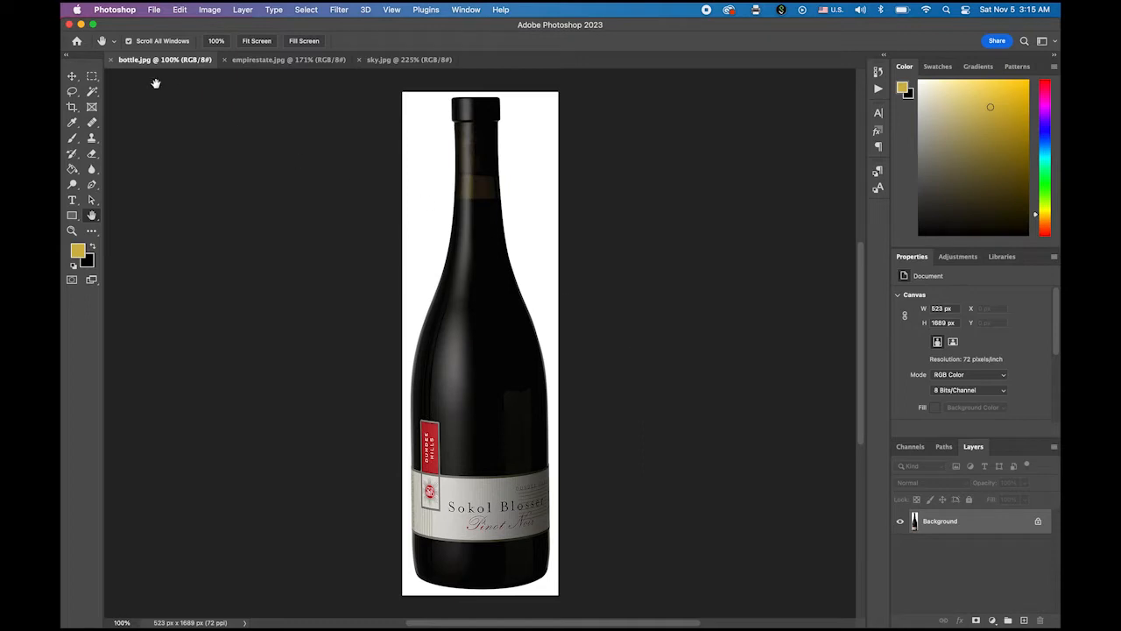
Review the open empirestate.jpg and sky.jpg images, and unlock the Background layer of empirestate.jpg
left_click(299, 62)
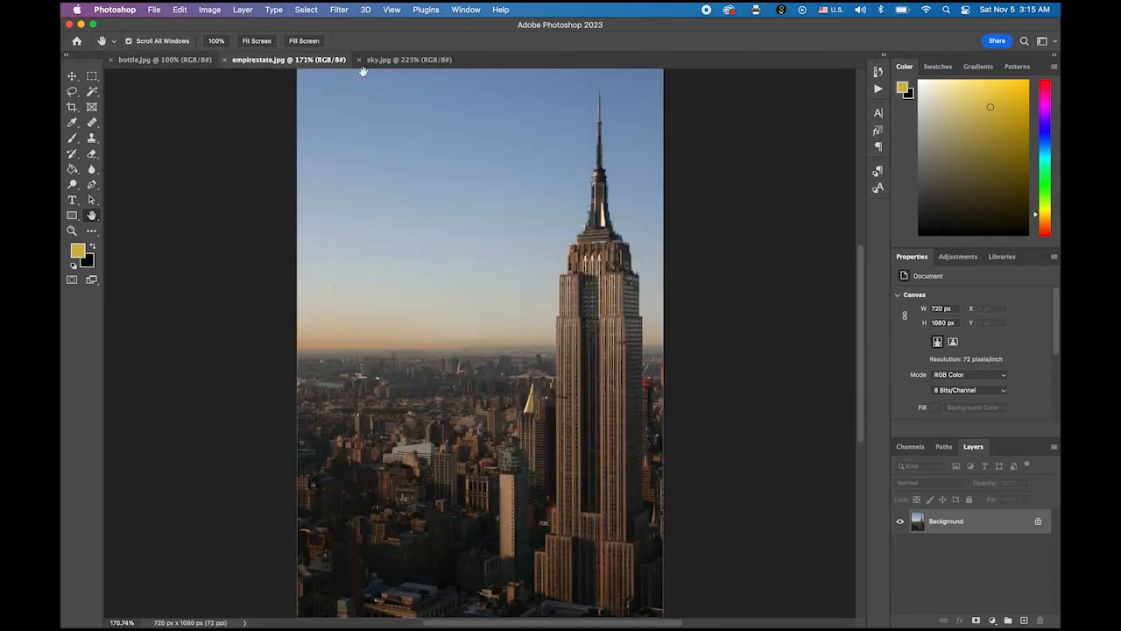
left_click(411, 59)
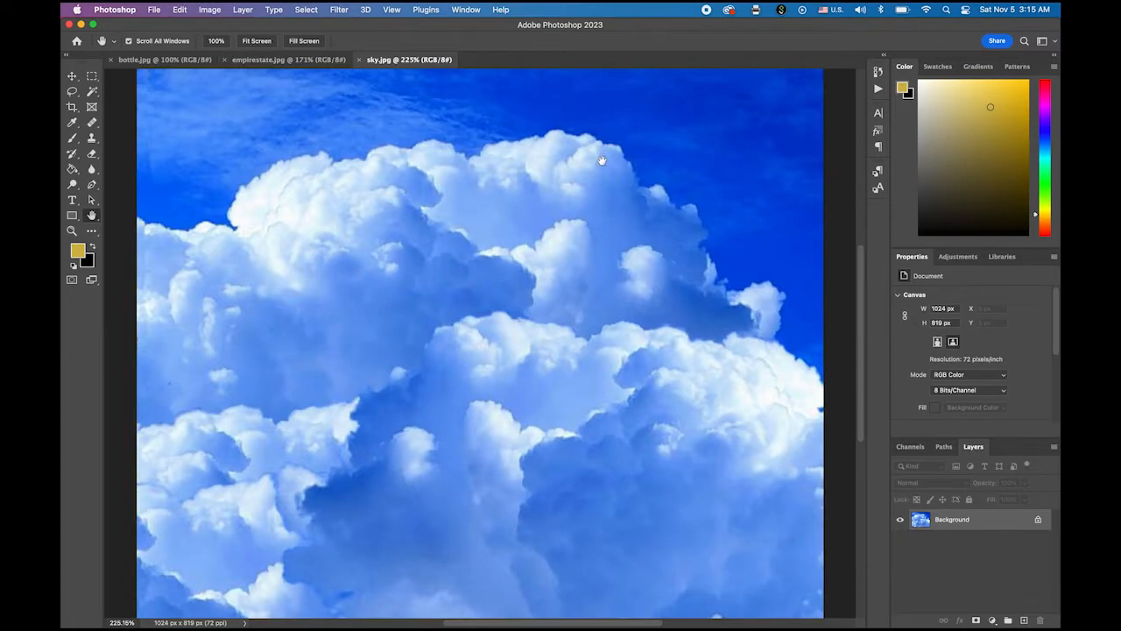
left_click(273, 61)
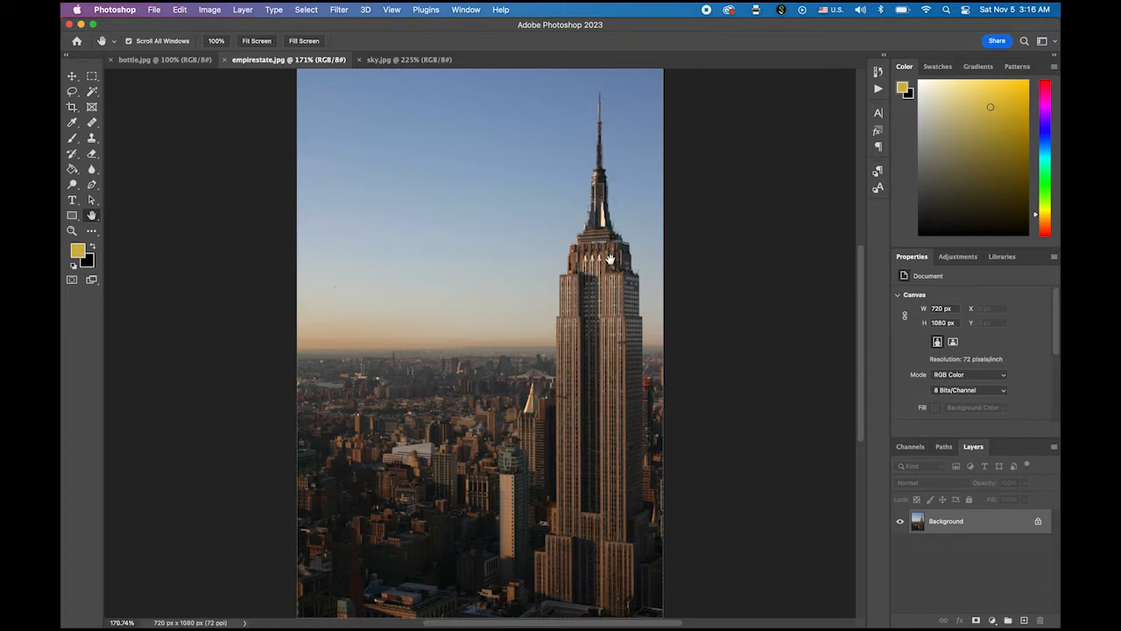
left_click(1038, 521)
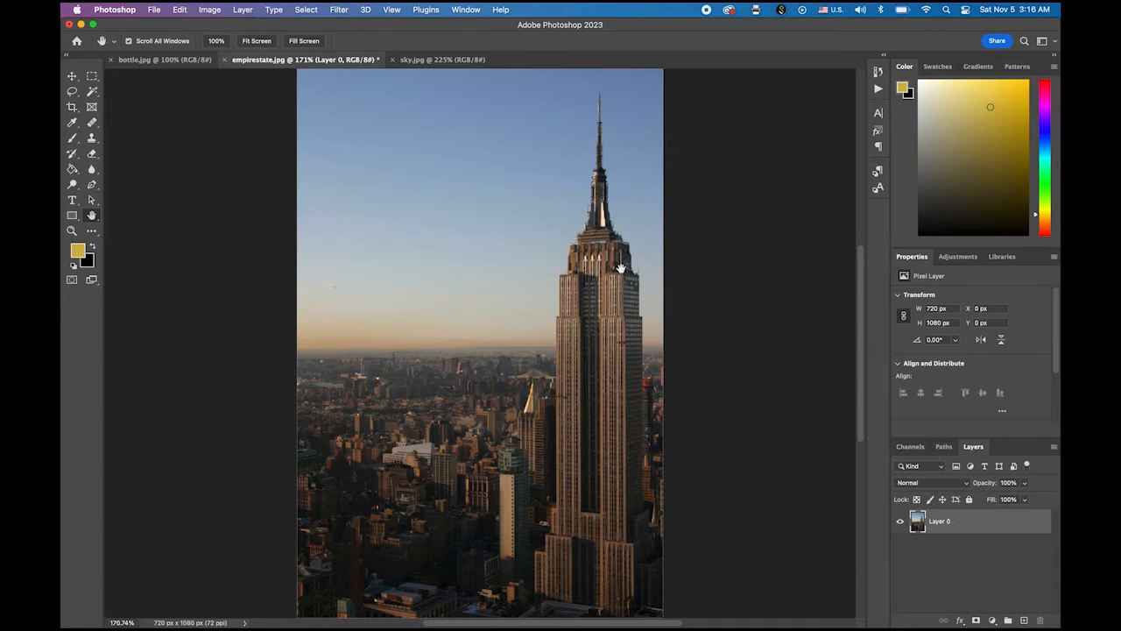
Start a Pen tool path at the tip of the Empire State Building's spire and trace down the right edge of the antenna
left_click(91, 187)
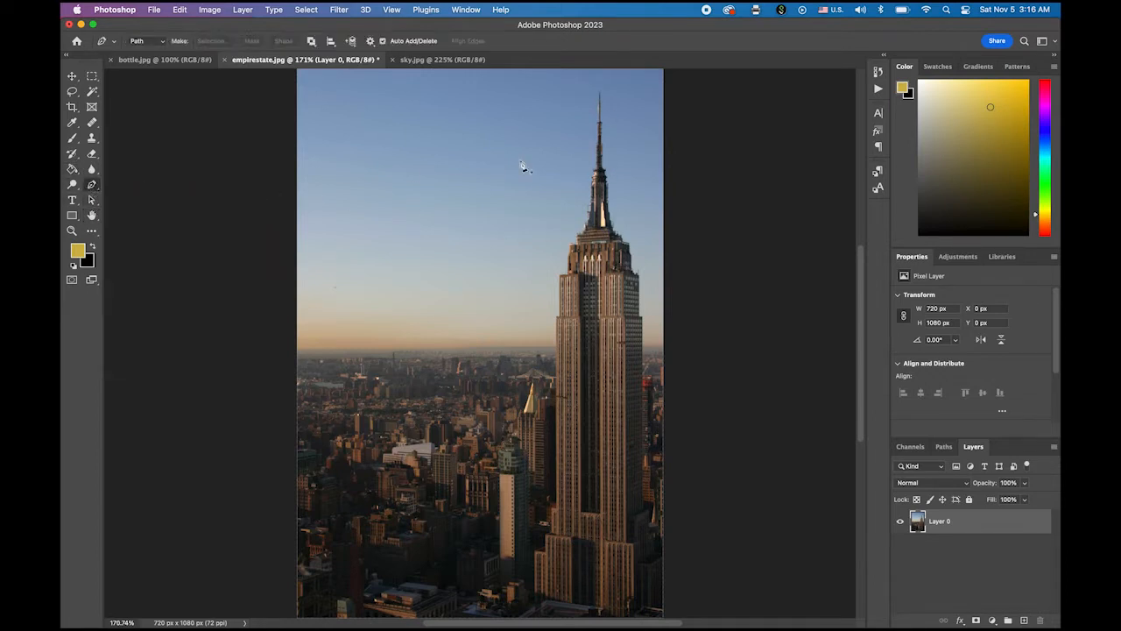
scroll(604, 106, "up", 8)
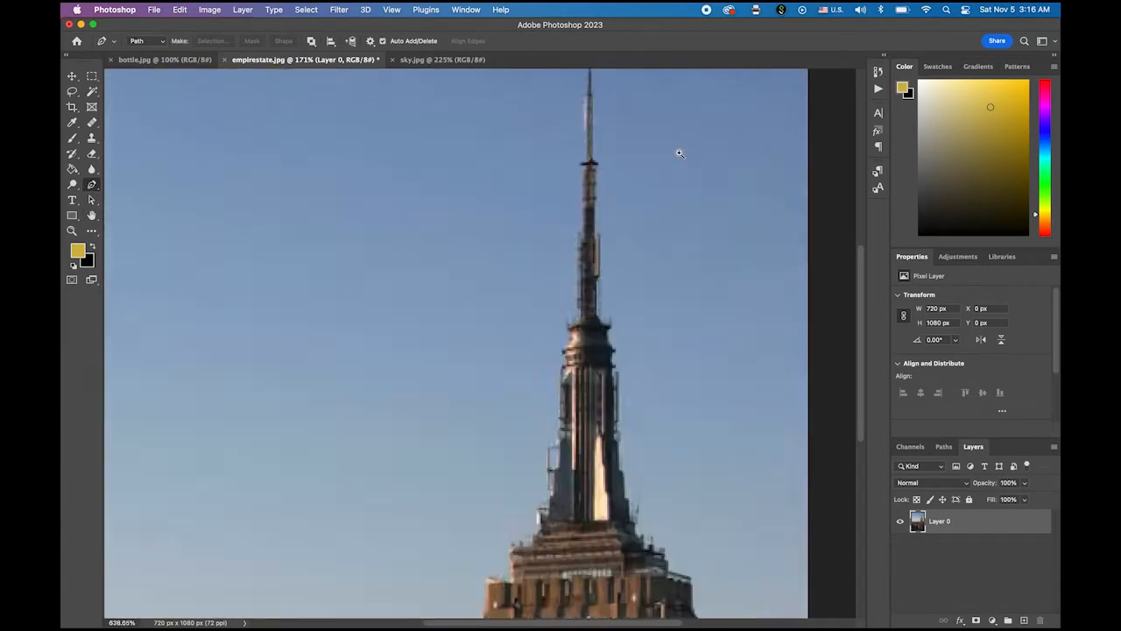
left_click_drag(630, 189, 623, 212)
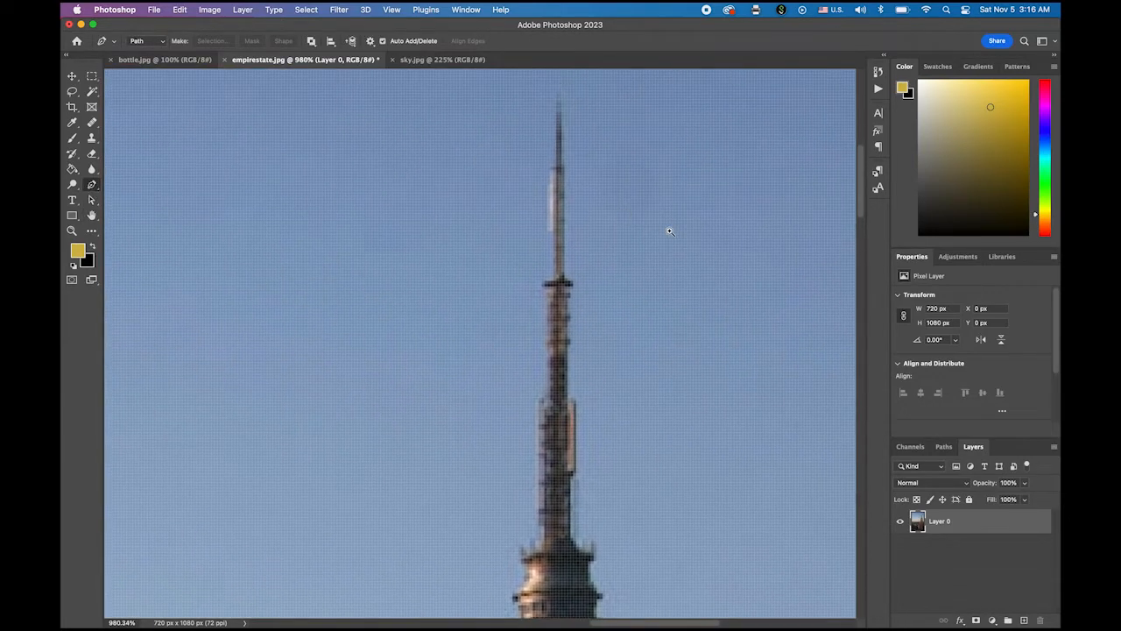
scroll(667, 230, "down", 3)
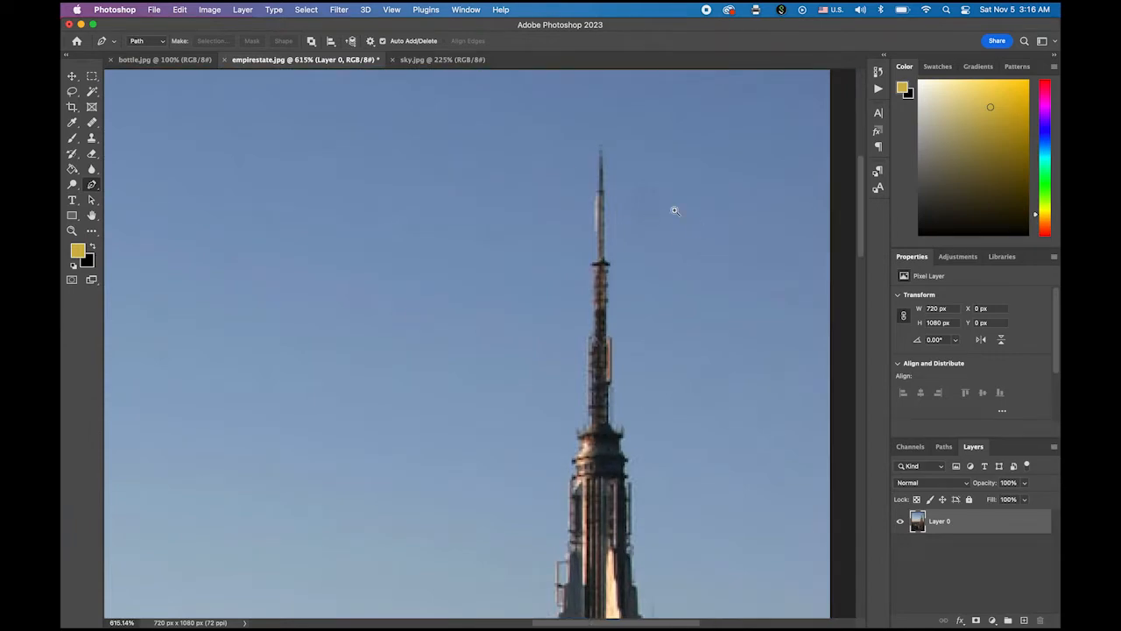
scroll(613, 170, "up", 5)
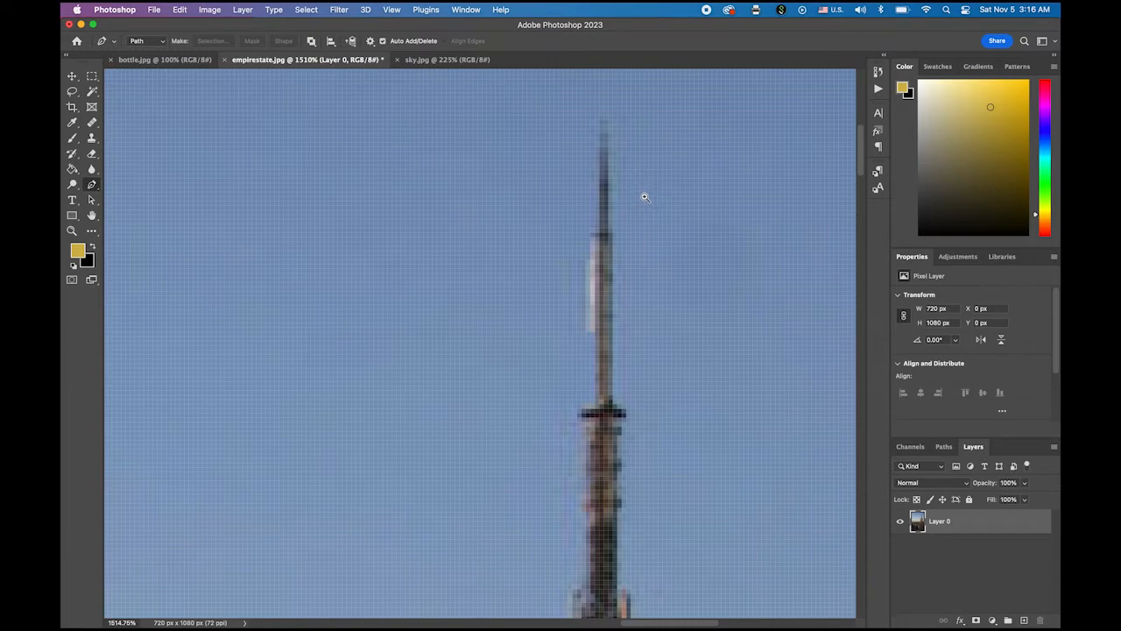
scroll(662, 219, "down", 4)
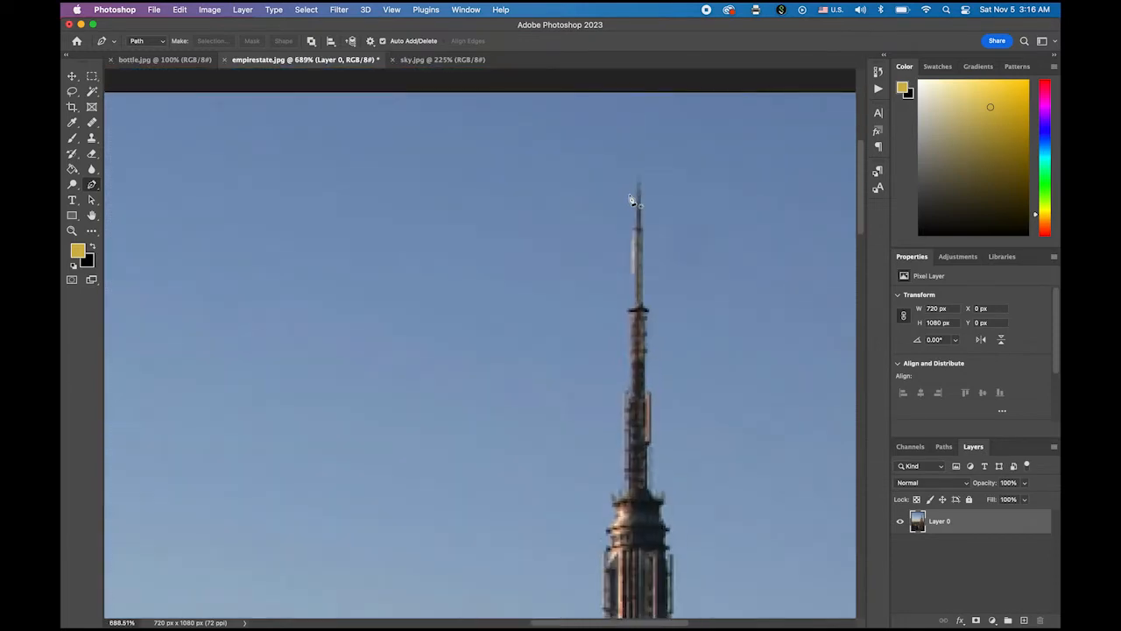
left_click_drag(676, 330, 523, 298)
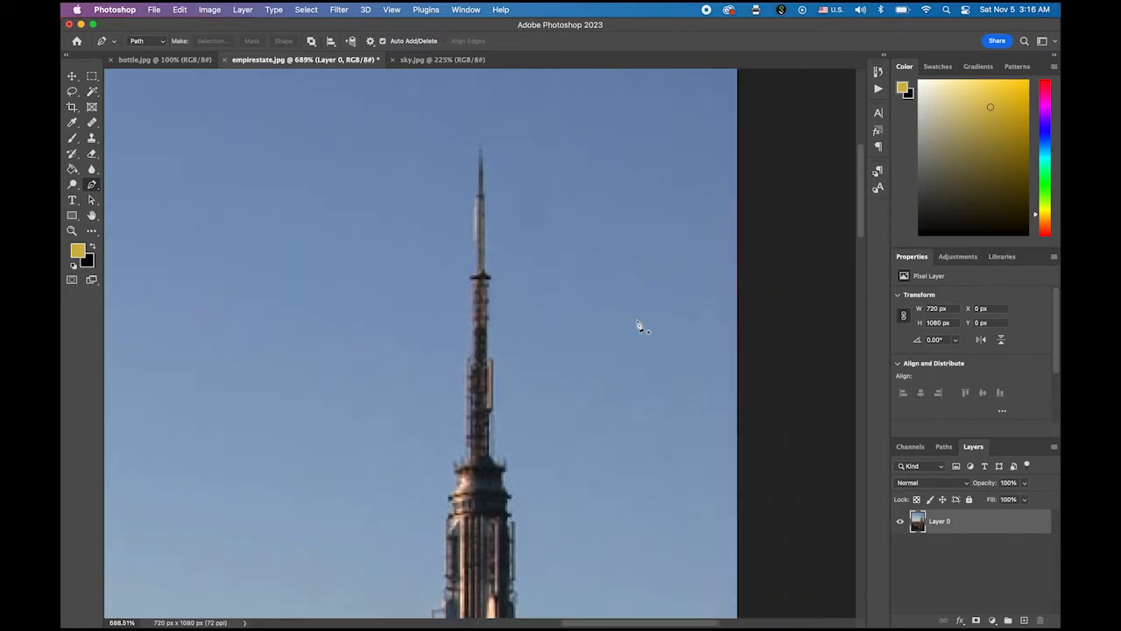
left_click(482, 148)
left_click(483, 203)
left_click(488, 278)
left_click(489, 360)
left_click(492, 408)
left_click(489, 456)
left_click(495, 468)
left_click(505, 473)
left_click(511, 497)
Continue the path down the right edge of the spire's base and the building's upper setbacks
left_click_drag(544, 514, 520, 200)
left_click(484, 201)
left_click(487, 228)
left_click(487, 274)
left_click(495, 324)
left_click(497, 356)
left_click(503, 388)
left_click(520, 412)
left_click(543, 424)
left_click_drag(593, 448, 555, 234)
left_click(538, 236)
left_click(539, 278)
Trace the right edge of the tower down through its lower setbacks and run the path across the building's base to the left edge
scroll(548, 293, "down", 15)
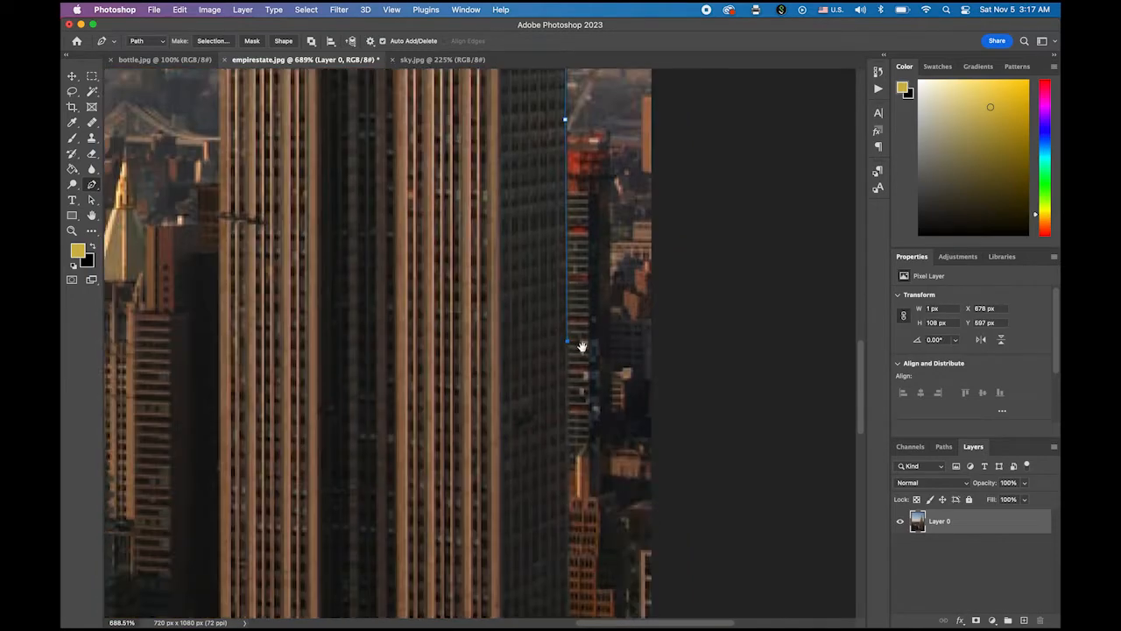
left_click(582, 320)
left_click(606, 325)
left_click(610, 408)
left_click(627, 413)
left_click_drag(631, 387, 655, 130)
left_click(654, 233)
left_click(693, 241)
left_click(697, 350)
left_click(171, 309)
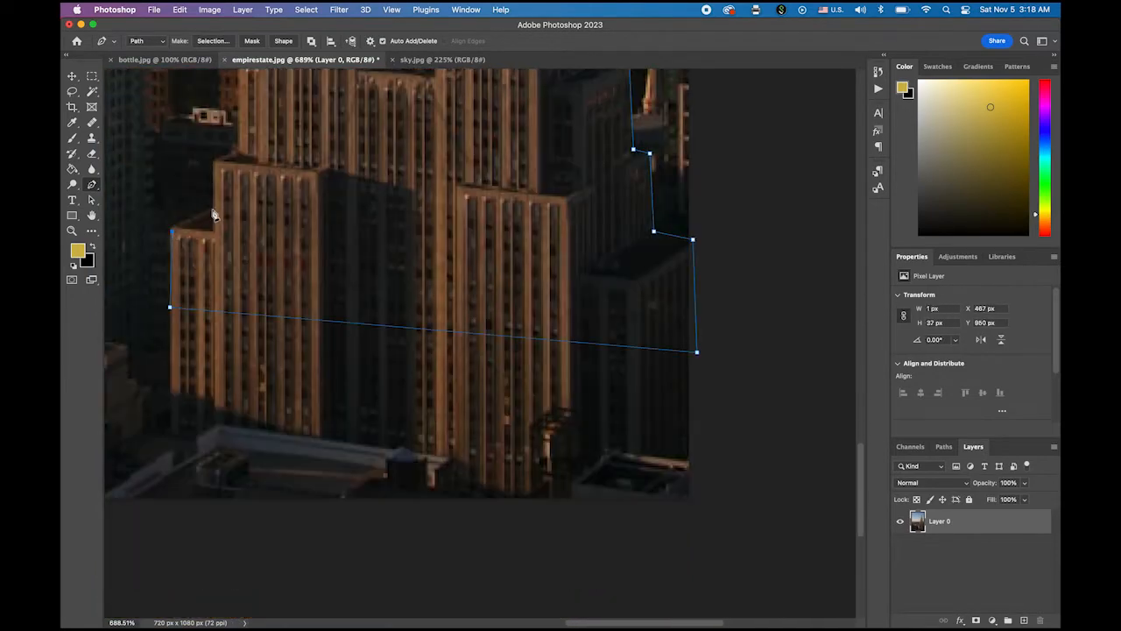
Trace the path up the left side of the building, past the crown's setbacks to the lower spire
scroll(351, 418, "up", 15)
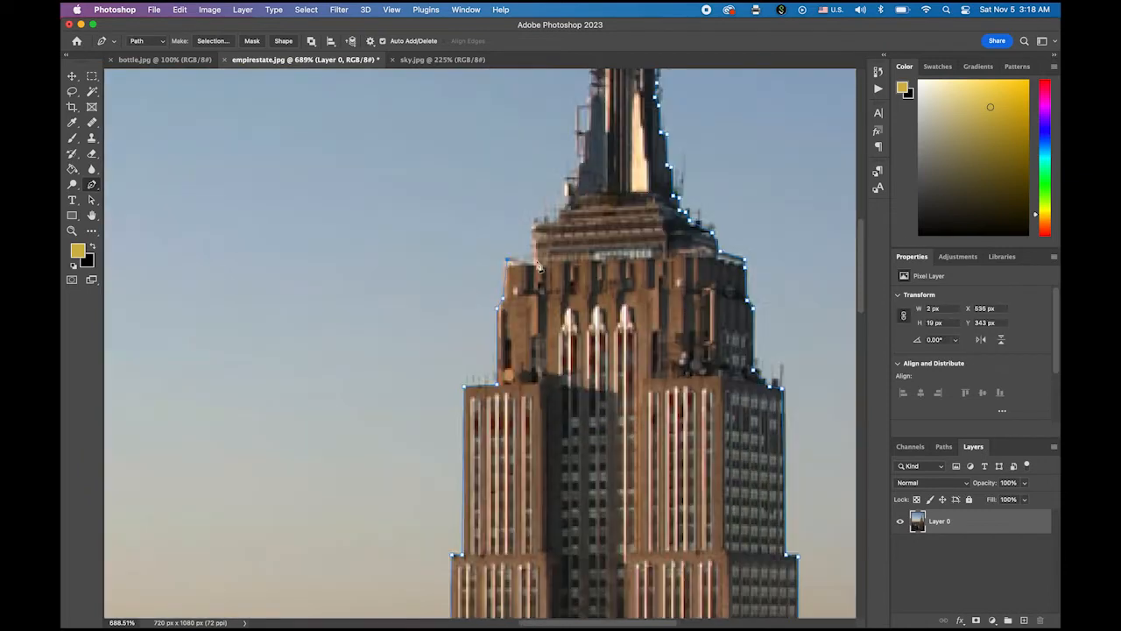
left_click(534, 264)
left_click(535, 227)
left_click(558, 211)
left_click(581, 166)
left_click_drag(613, 156, 636, 341)
left_click(611, 284)
left_click(614, 200)
Trace the left edge of the spire up to its tip and close the path at the starting point
mouse_move(621, 186)
left_mouse_down()
mouse_move(637, 285)
mouse_move(689, 352)
left_mouse_up()
left_click(634, 279)
left_click(643, 261)
left_click(654, 244)
left_click(666, 256)
left_click_drag(673, 210, 683, 334)
left_click(676, 292)
left_click(684, 191)
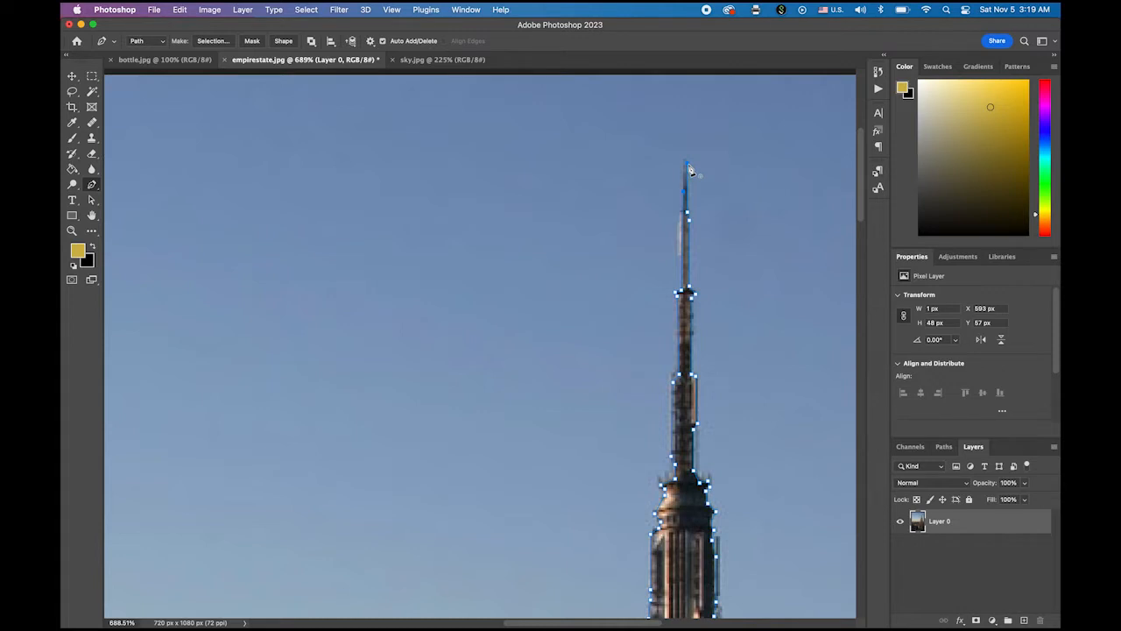
left_click(688, 166)
Convert the building's work path into a new anti-aliased selection with a feather radius of 0 pixels
left_click_drag(706, 315, 506, 167)
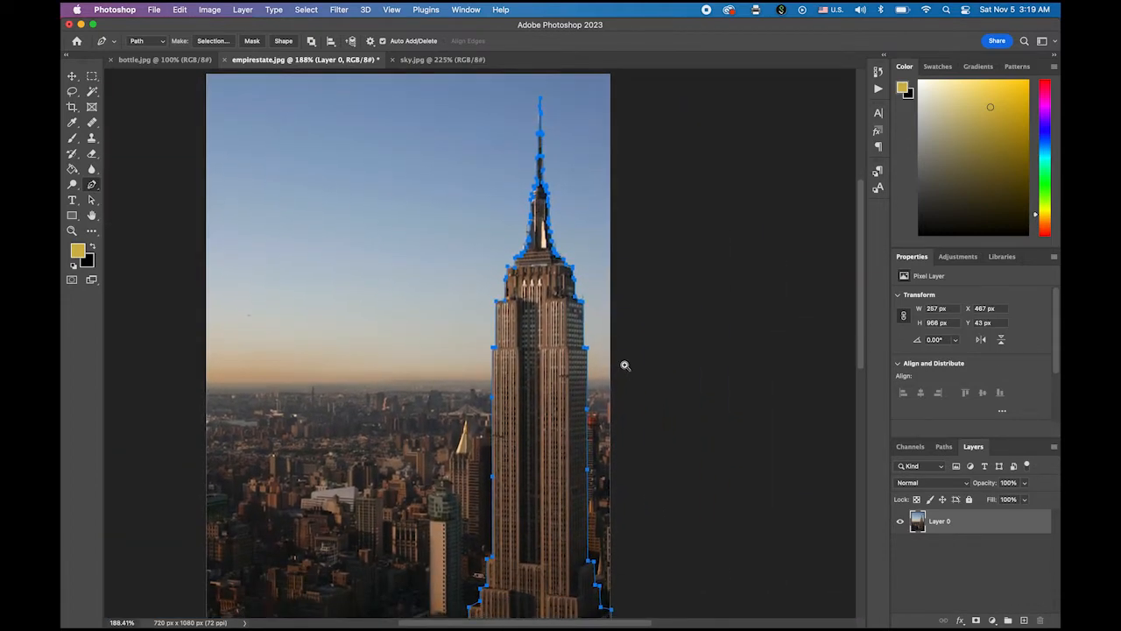
scroll(620, 361, "down", 3)
scroll(598, 361, "down", 2)
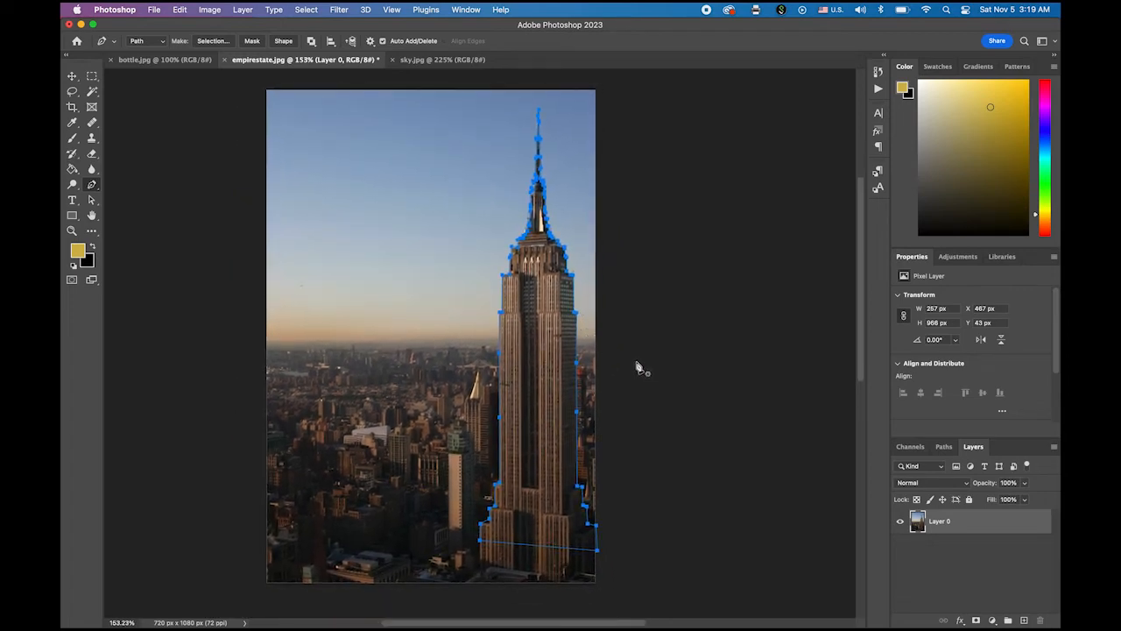
left_click(944, 447)
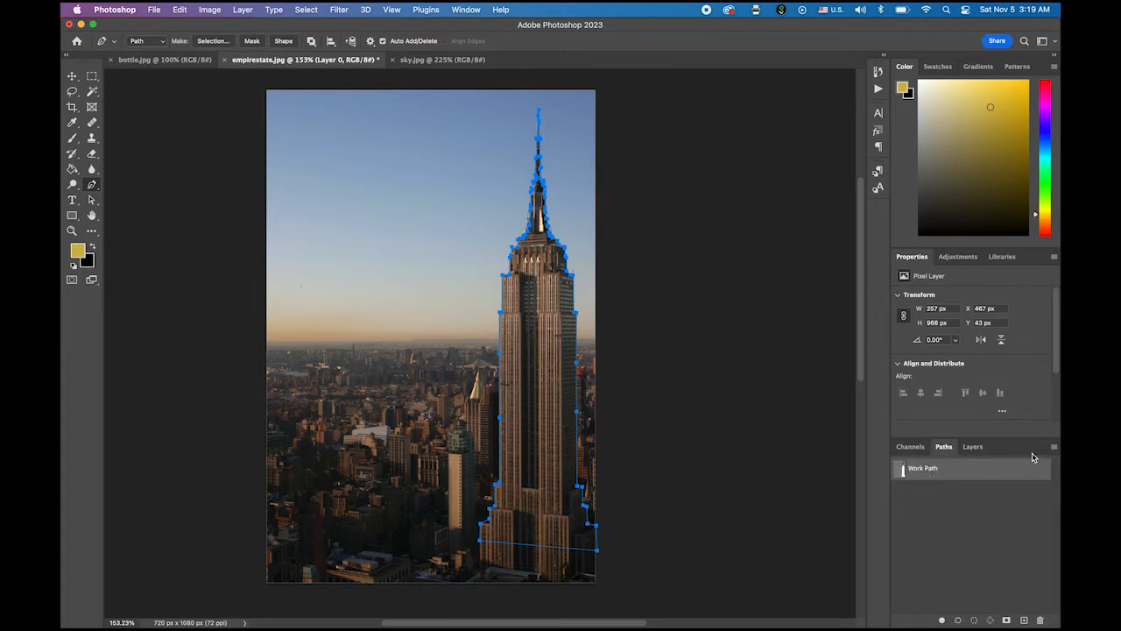
left_click(1054, 449)
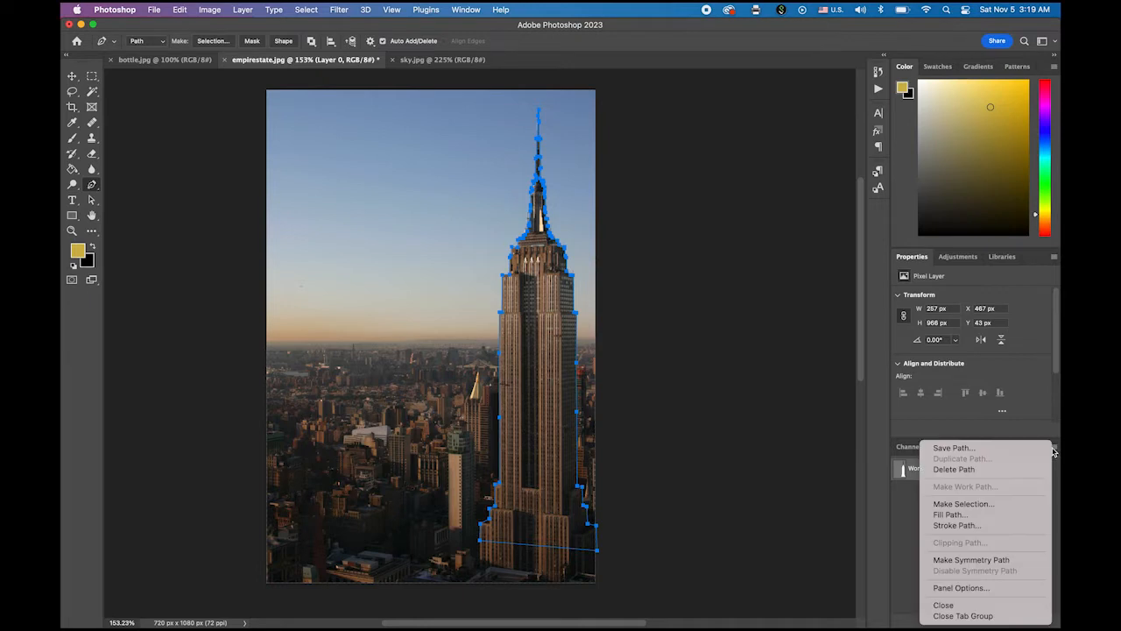
left_click(983, 504)
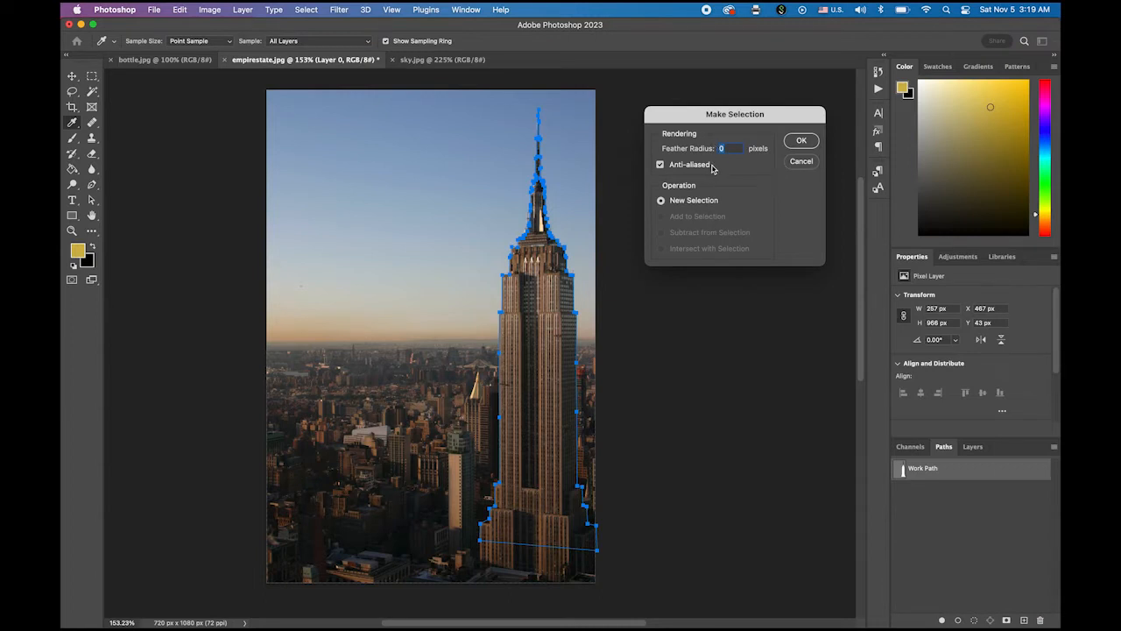
left_click(801, 141)
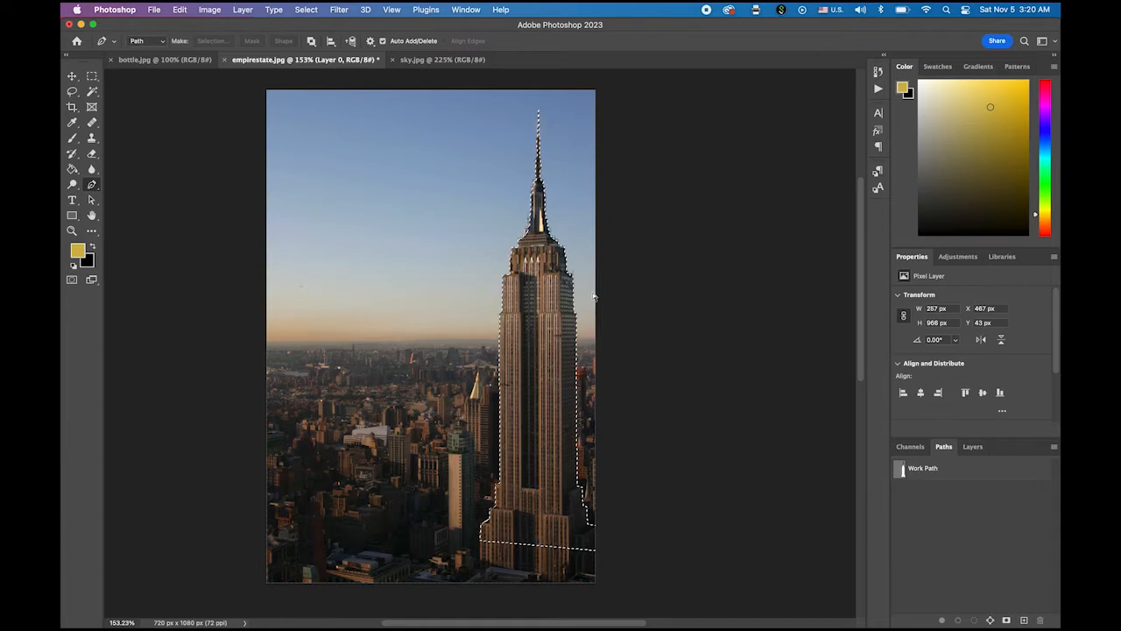
Copy the selected building and switch to the bottle.jpg document
left_click(180, 9)
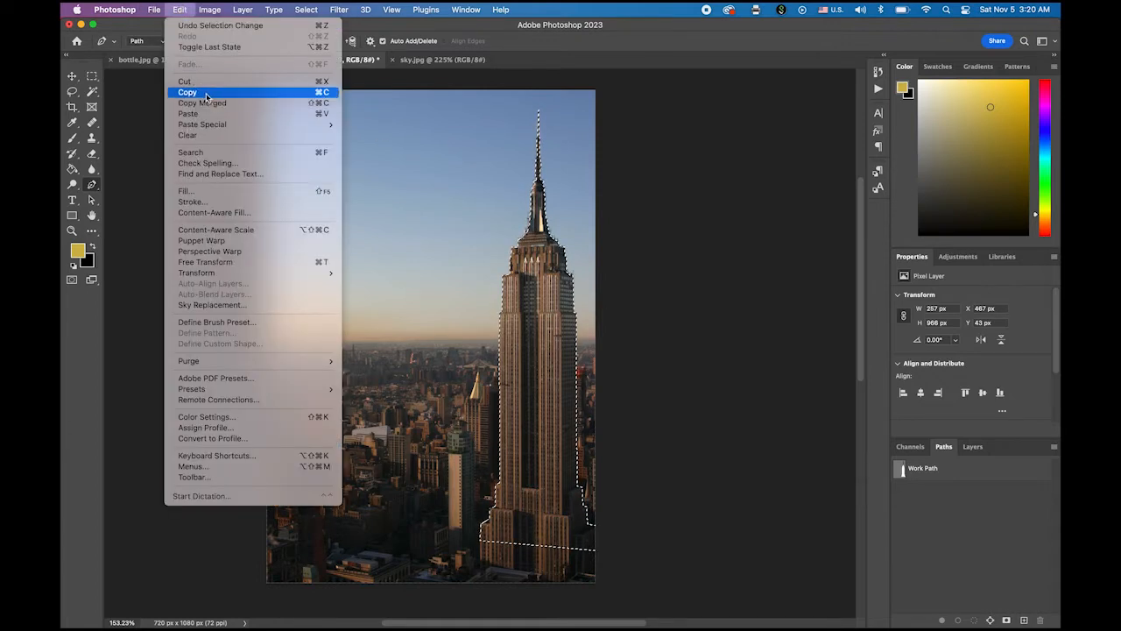
left_click(187, 92)
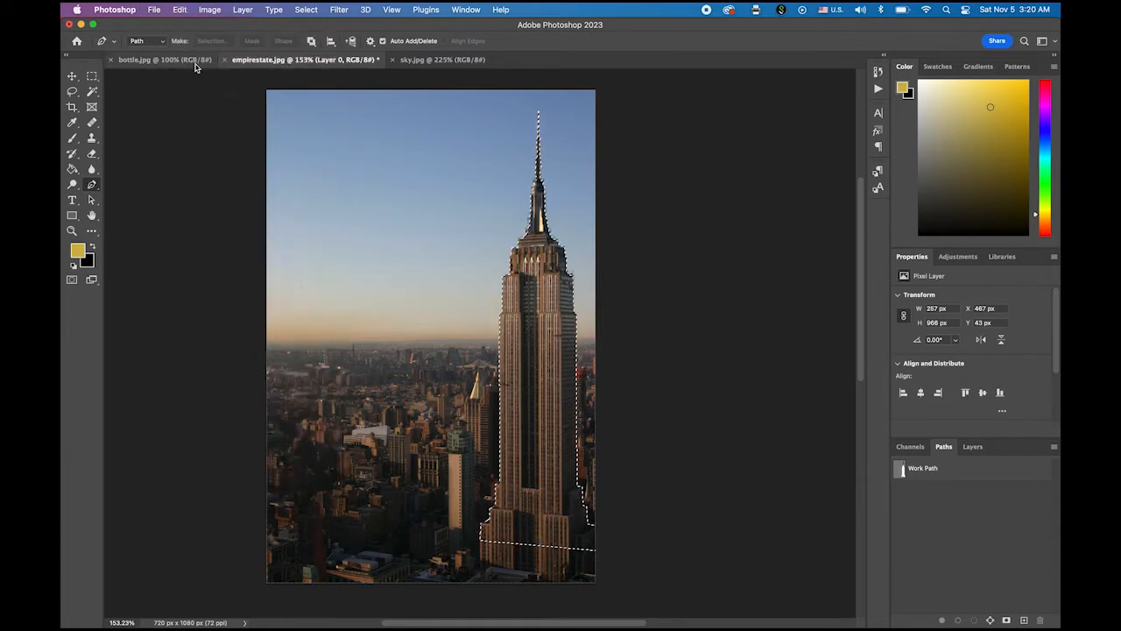
left_click(196, 63)
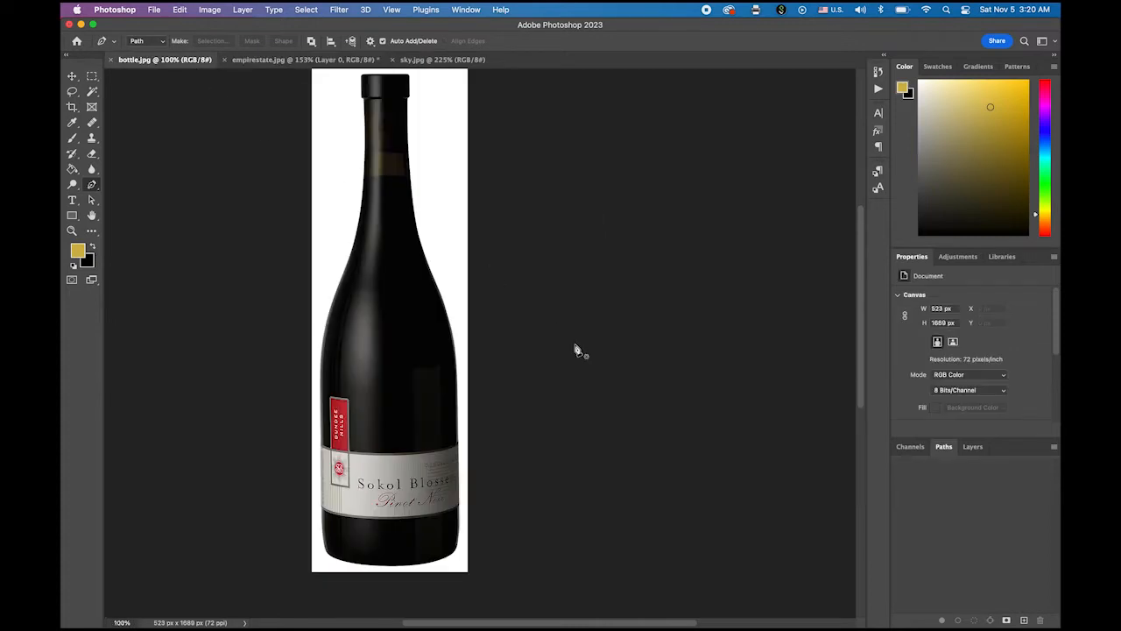
left_click_drag(565, 333, 650, 362)
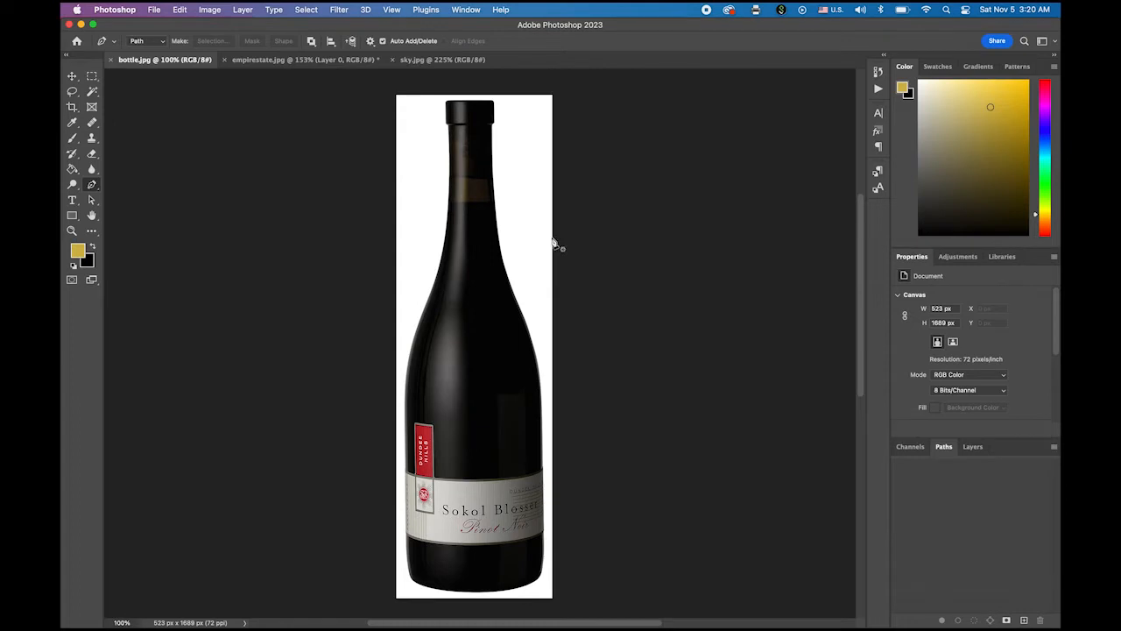
Unlock the bottle's Background layer and delete the white area around the bottle using a Magic Wand selection
left_click(973, 448)
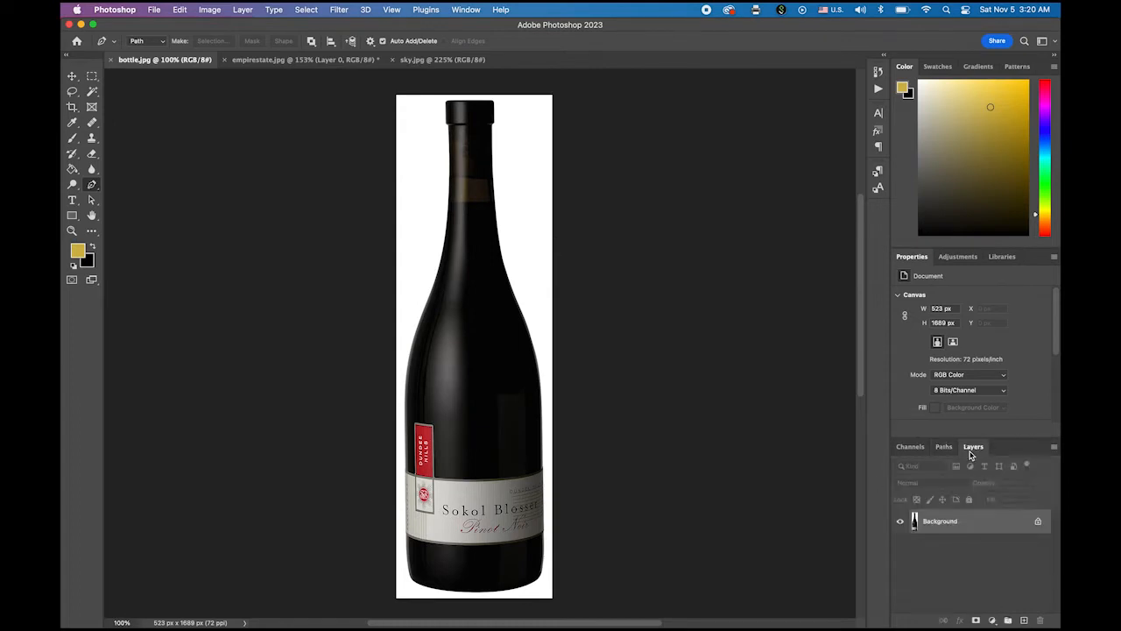
left_click(1037, 523)
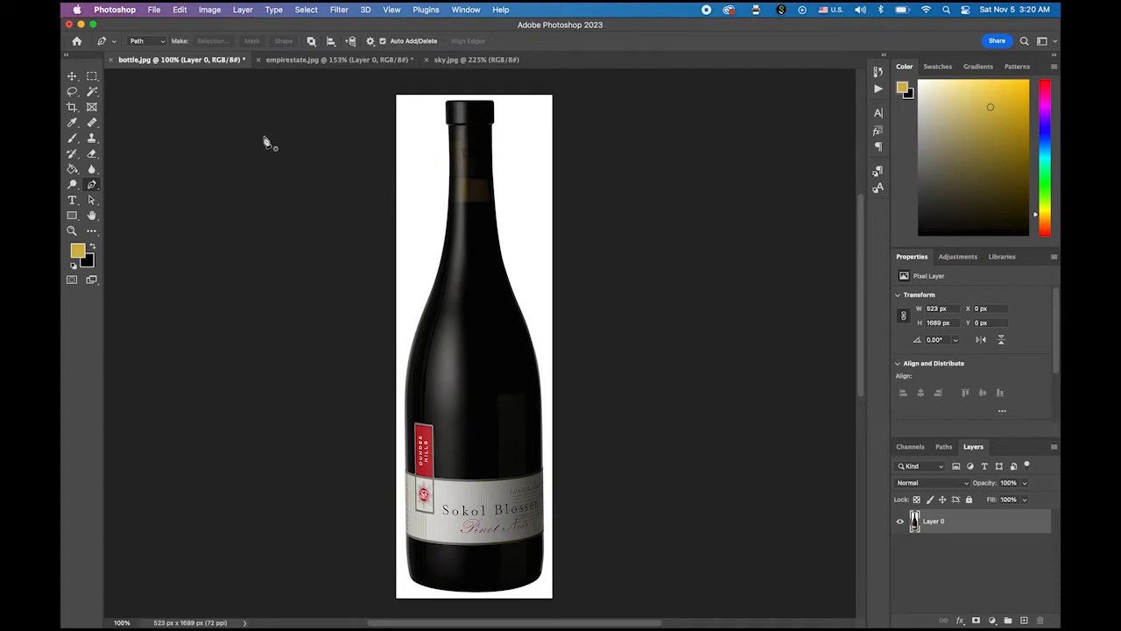
left_click(91, 93)
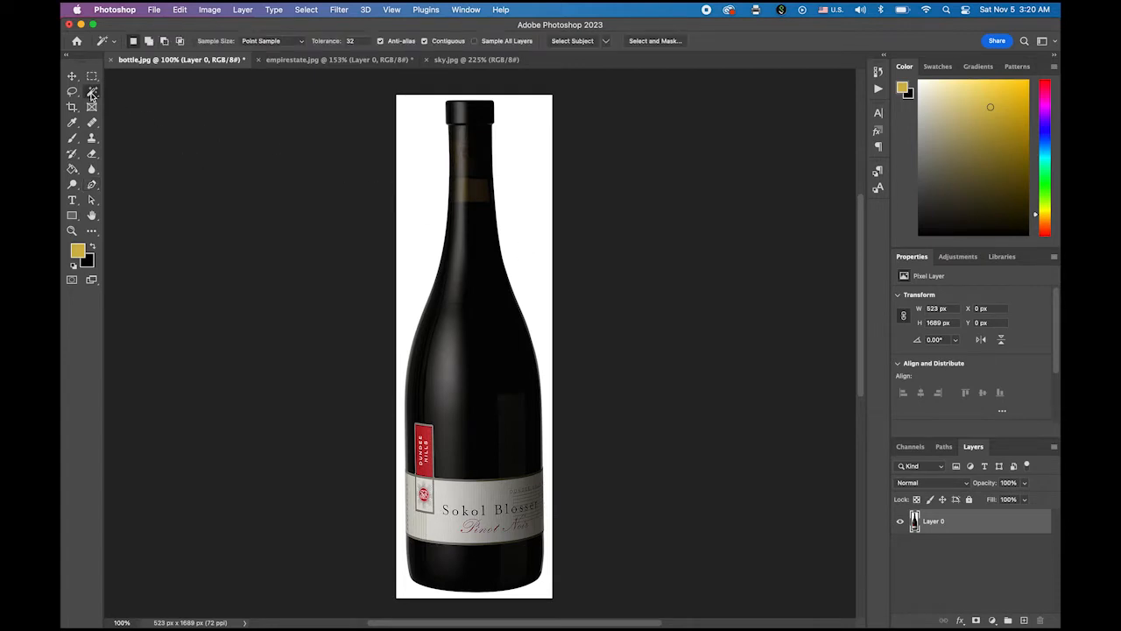
left_click(523, 181)
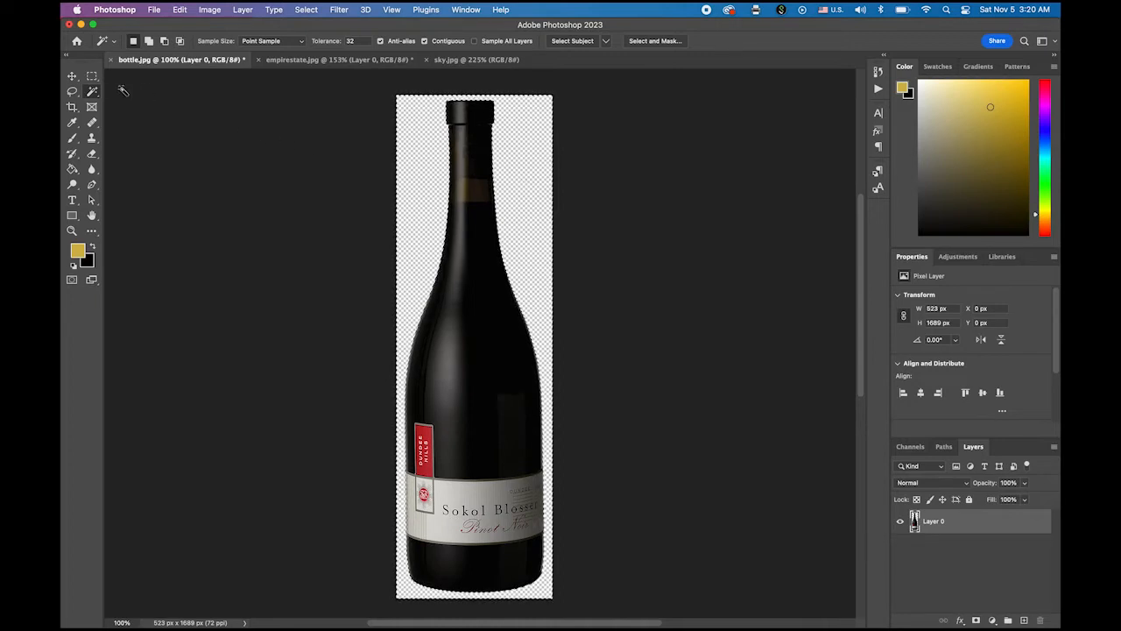
Deselect the removed area and paste the copied building into the bottle document
left_click(93, 77)
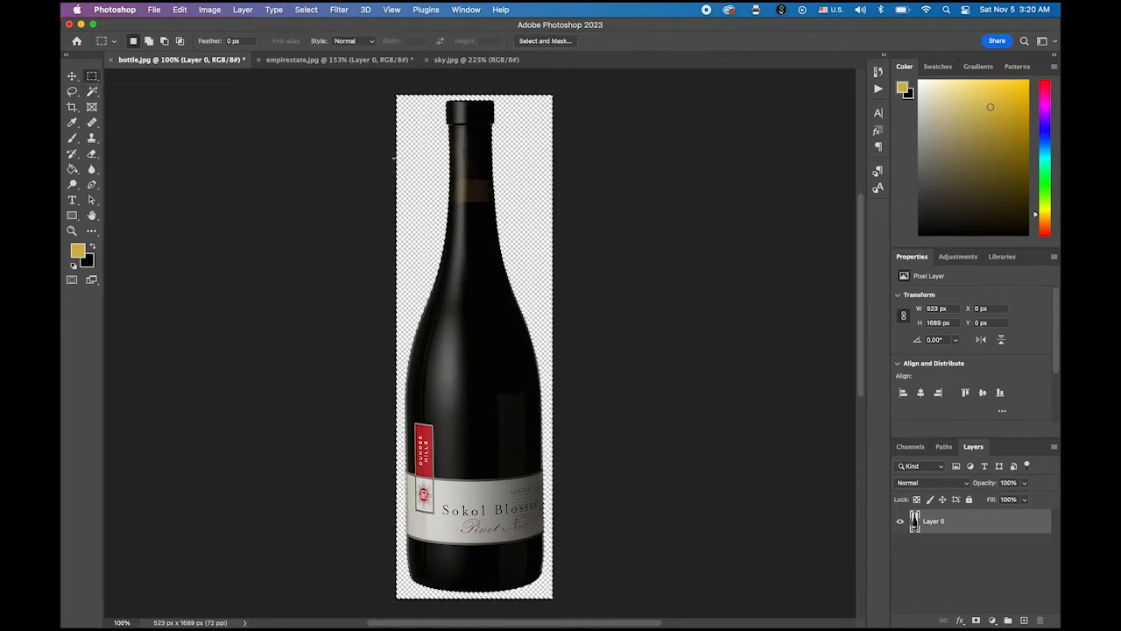
left_click(363, 170)
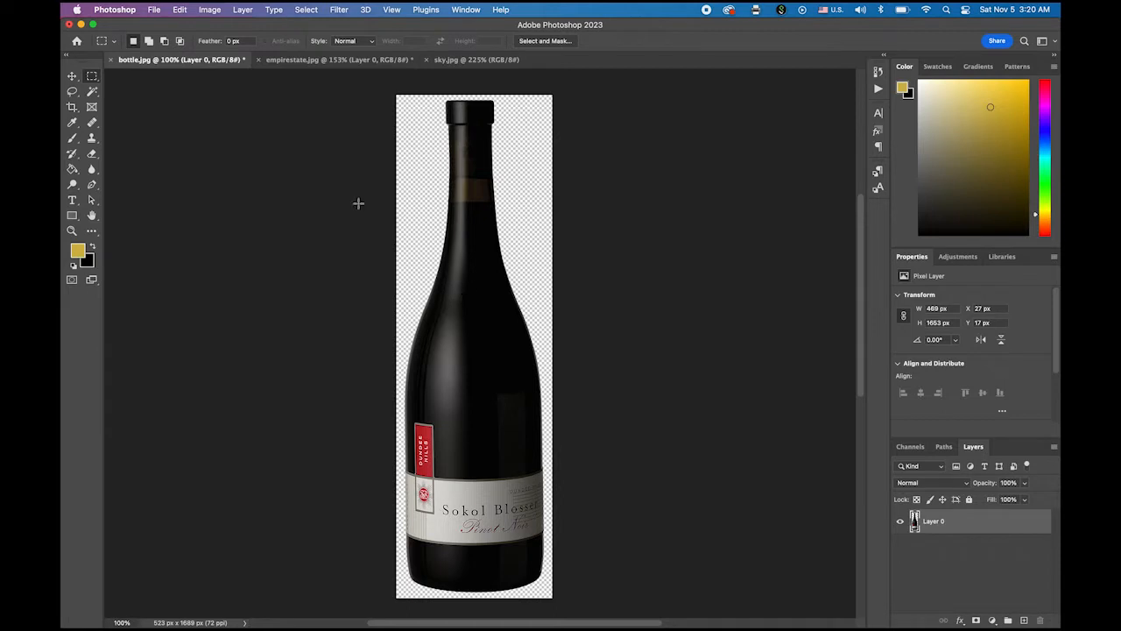
left_click(178, 8)
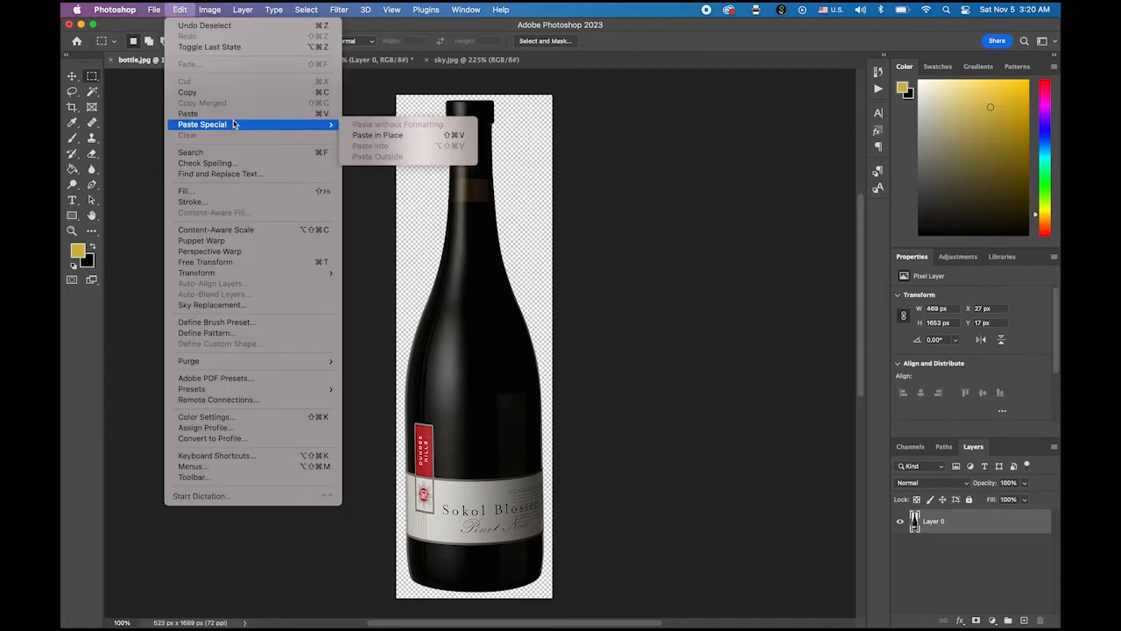
left_click(211, 113)
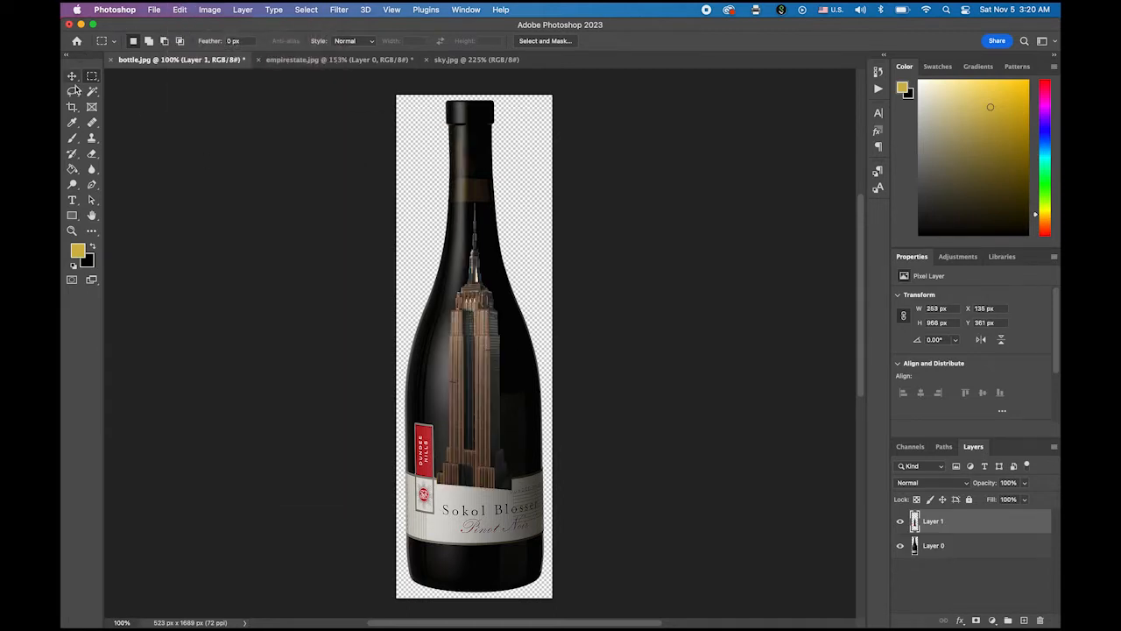
Move the pasted building up the bottle so its base sits above the label, at about X 135 px, Y 205 px
left_click(72, 76)
left_click_drag(469, 356, 457, 154)
left_click_drag(458, 144, 463, 327)
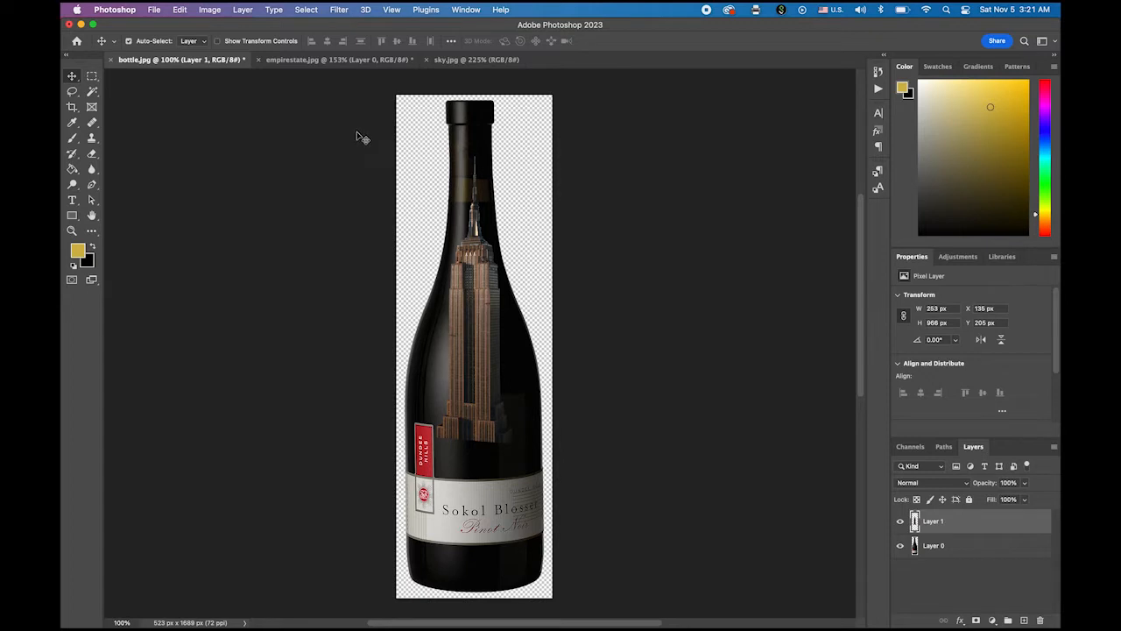
Extend the canvas height to 2500 pixels with the anchor at the bottom centre, adding empty space above the bottle
left_click(222, 9)
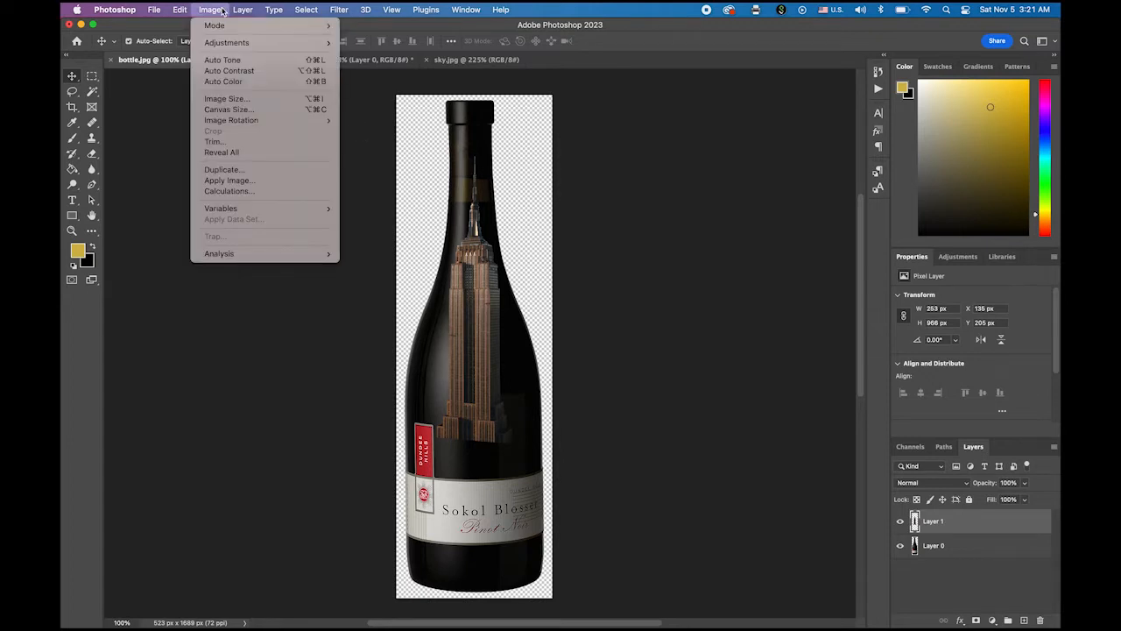
left_click(245, 111)
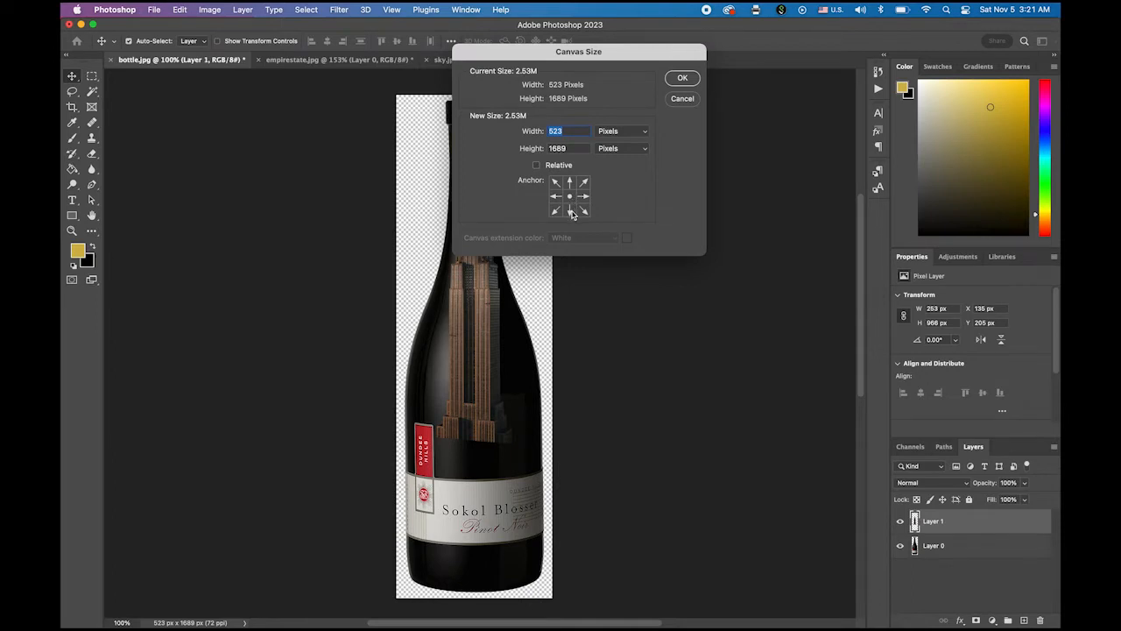
left_click(571, 212)
double_click(570, 148)
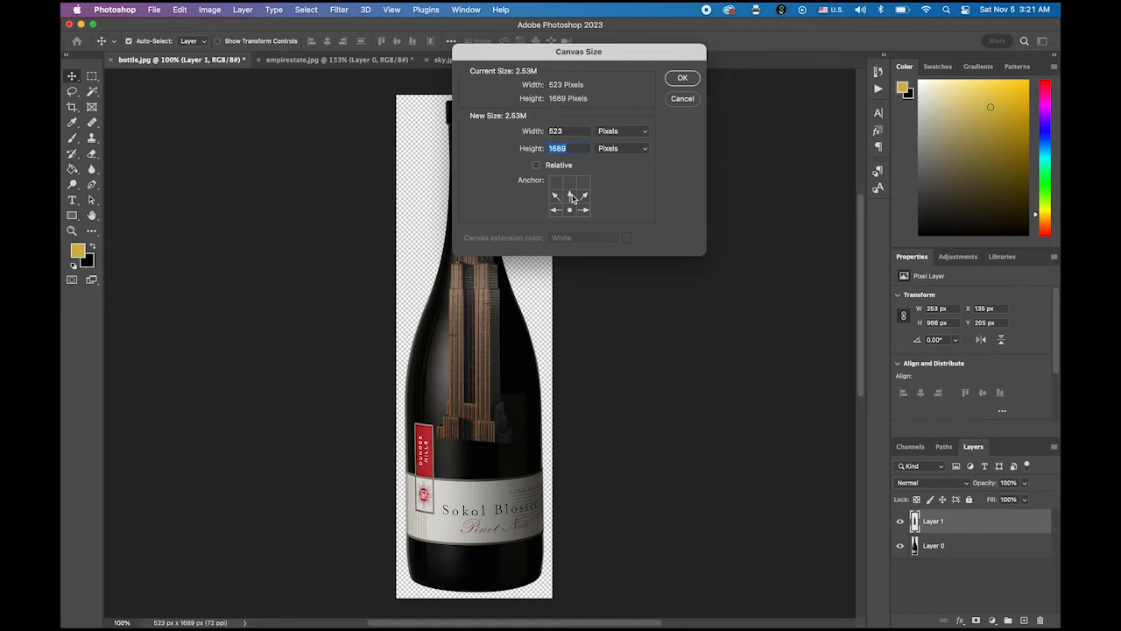
type("2500")
left_click(682, 78)
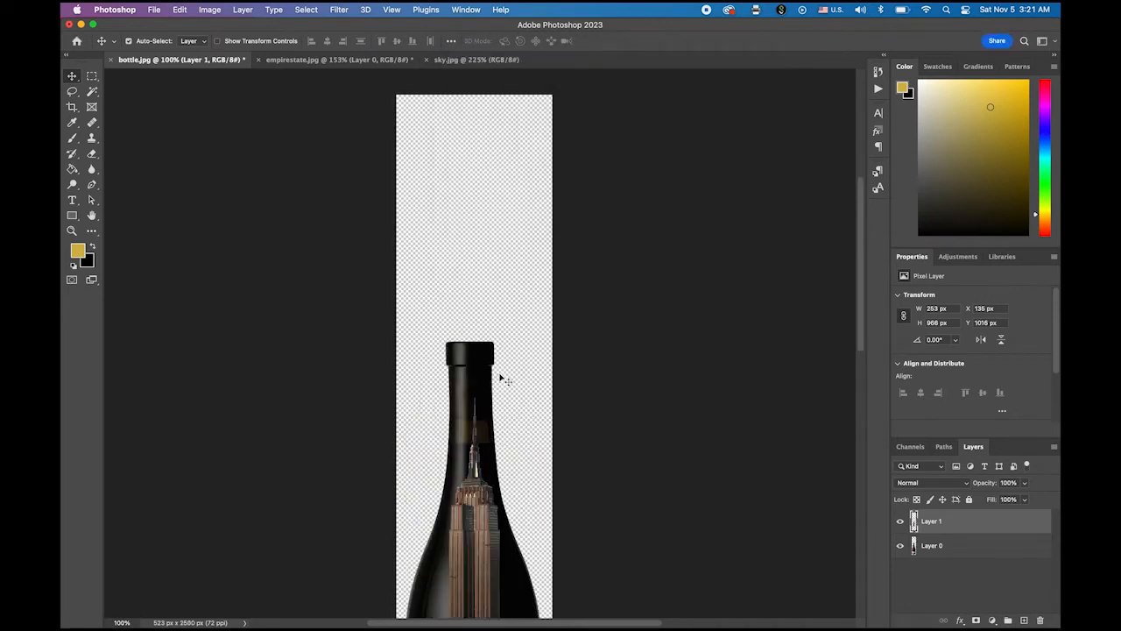
key("super+0")
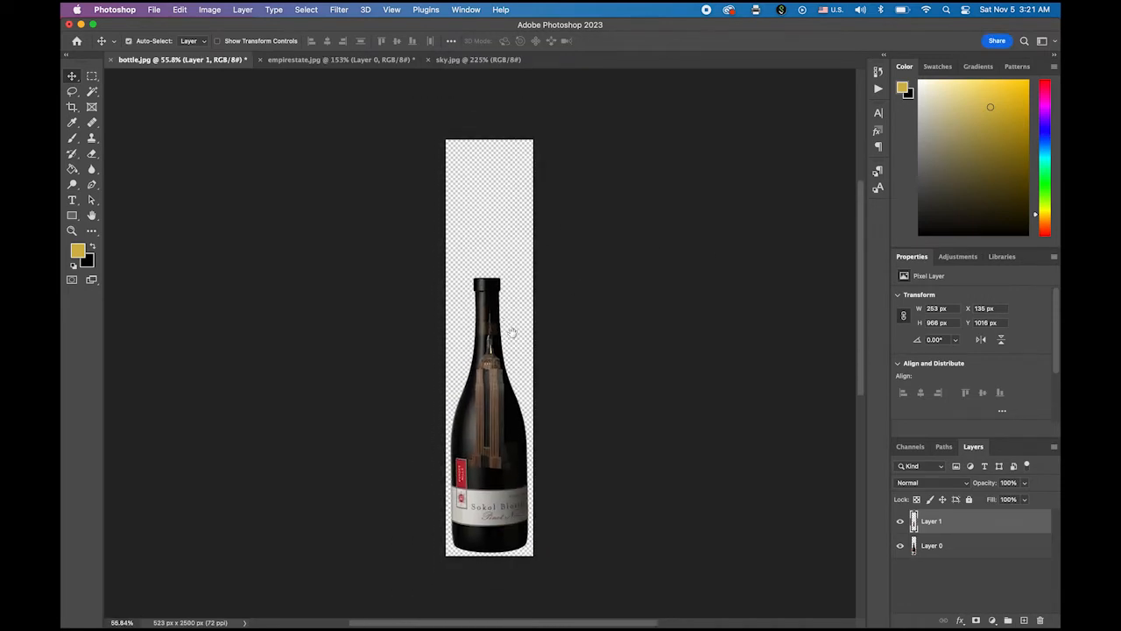
Move the building up over the bottle's neck so its base meets the shoulders, at about X 124 px, Y 439 px
left_click(520, 366, "super")
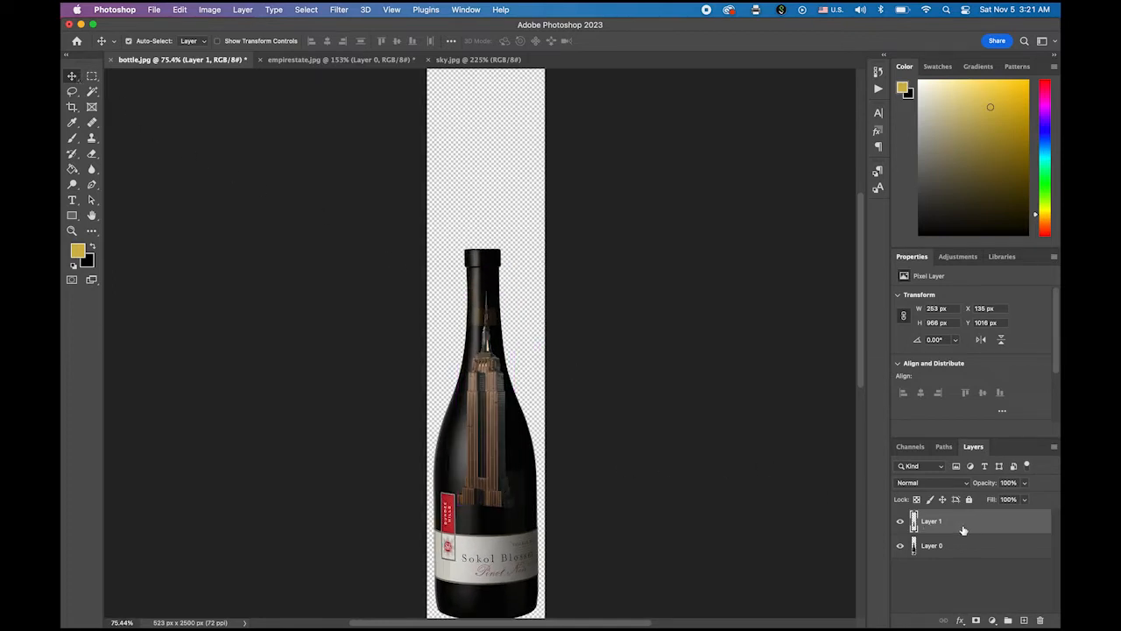
left_click_drag(484, 424, 481, 279)
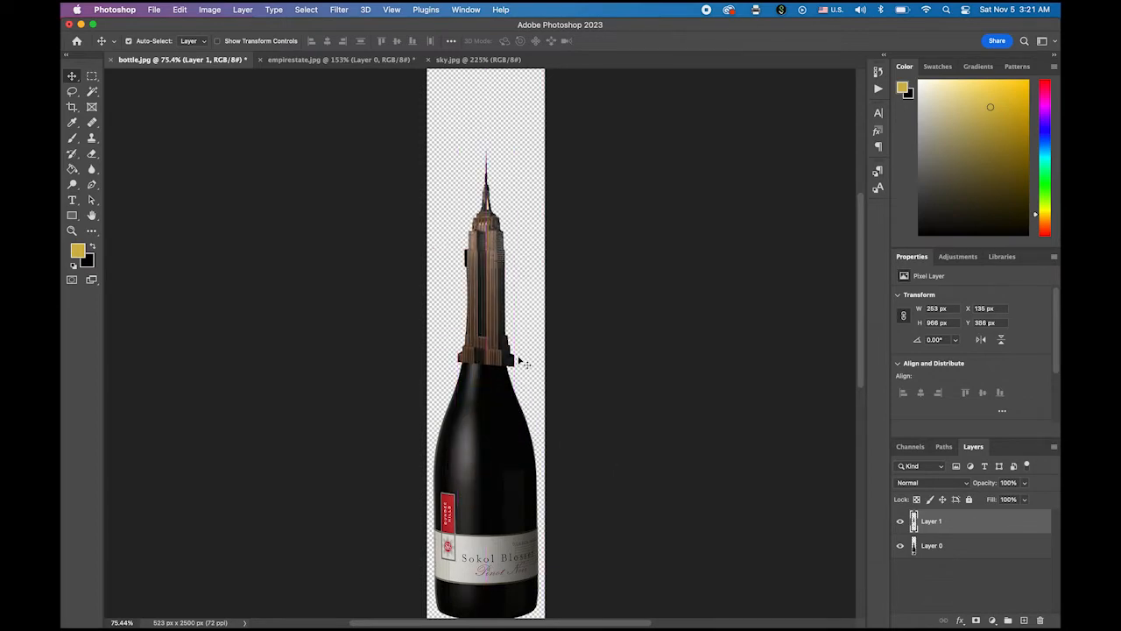
scroll(549, 381, "up", 5)
scroll(548, 381, "down", 2)
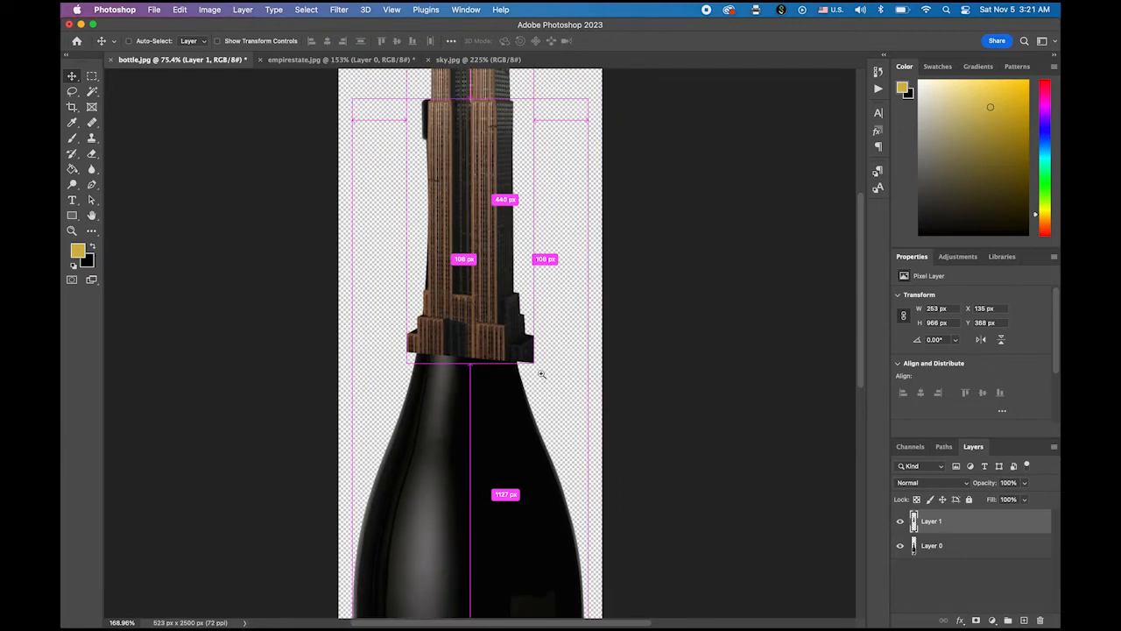
left_click_drag(519, 349, 544, 394)
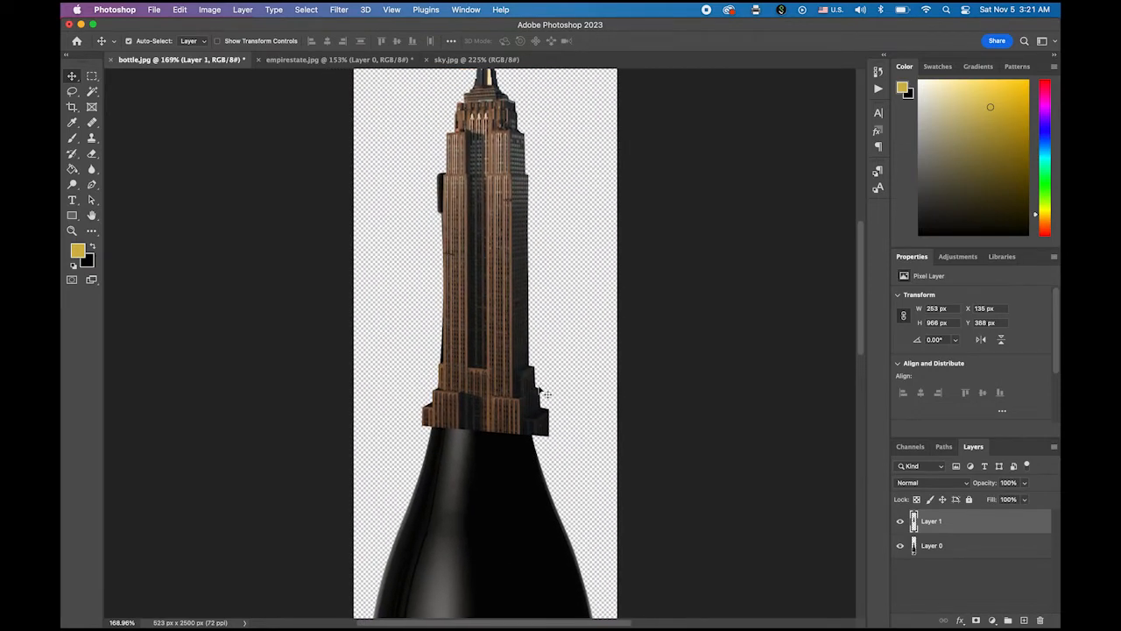
left_click_drag(500, 321, 495, 346)
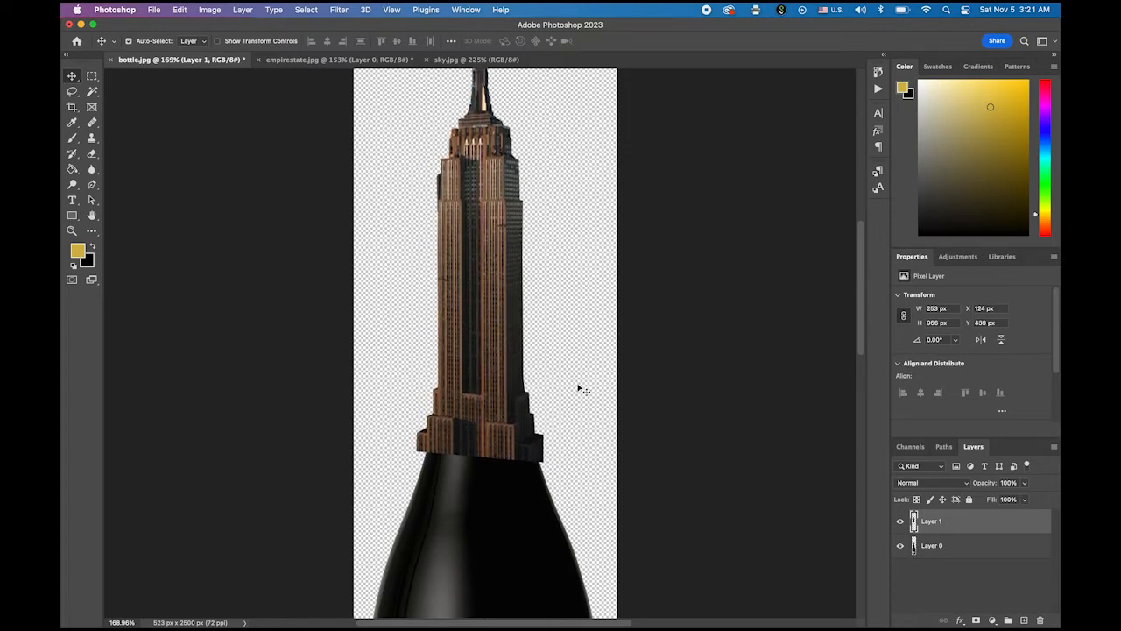
Scale the building layer proportionally about its centre to about 86% so its base matches the bottle neck's width
left_click(175, 9)
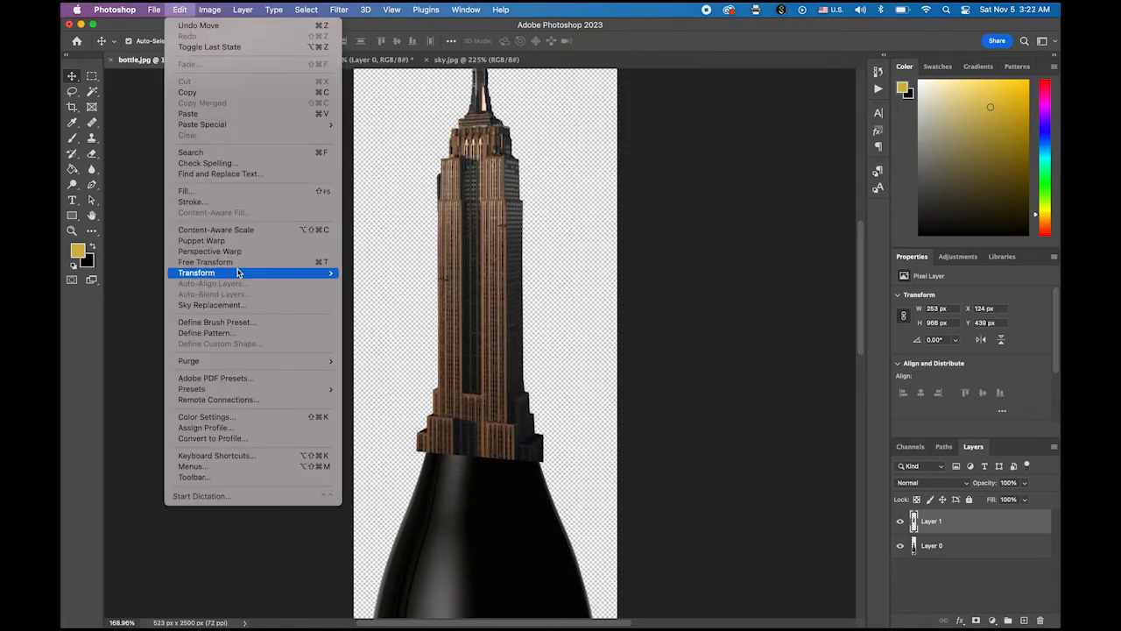
mouse_move(263, 273)
left_click(388, 292)
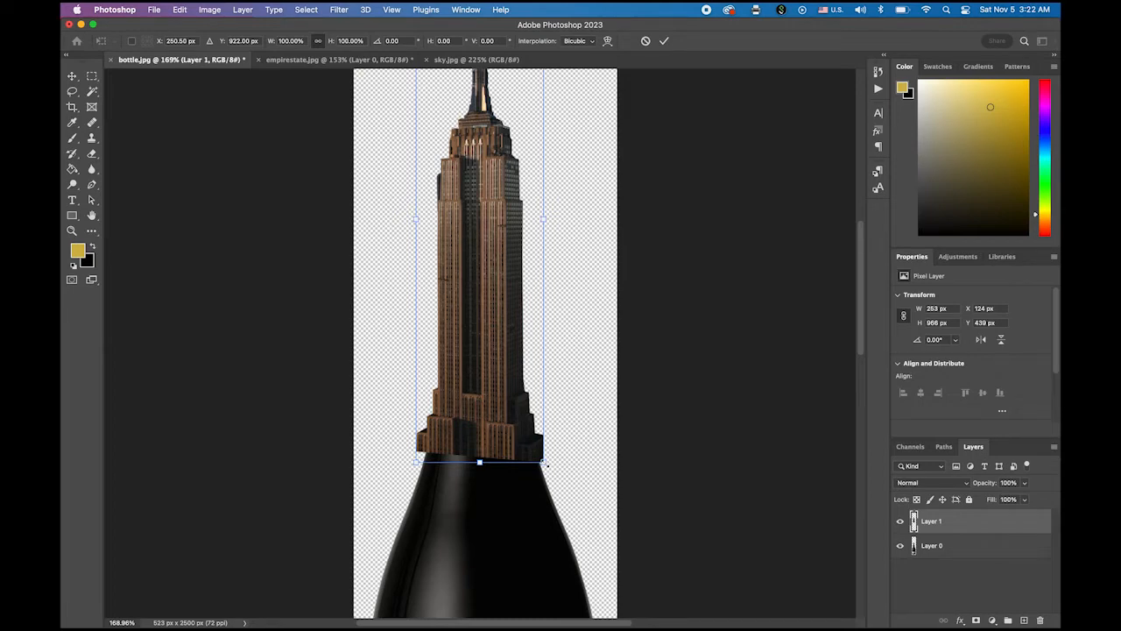
left_click_drag(542, 459, 526, 428)
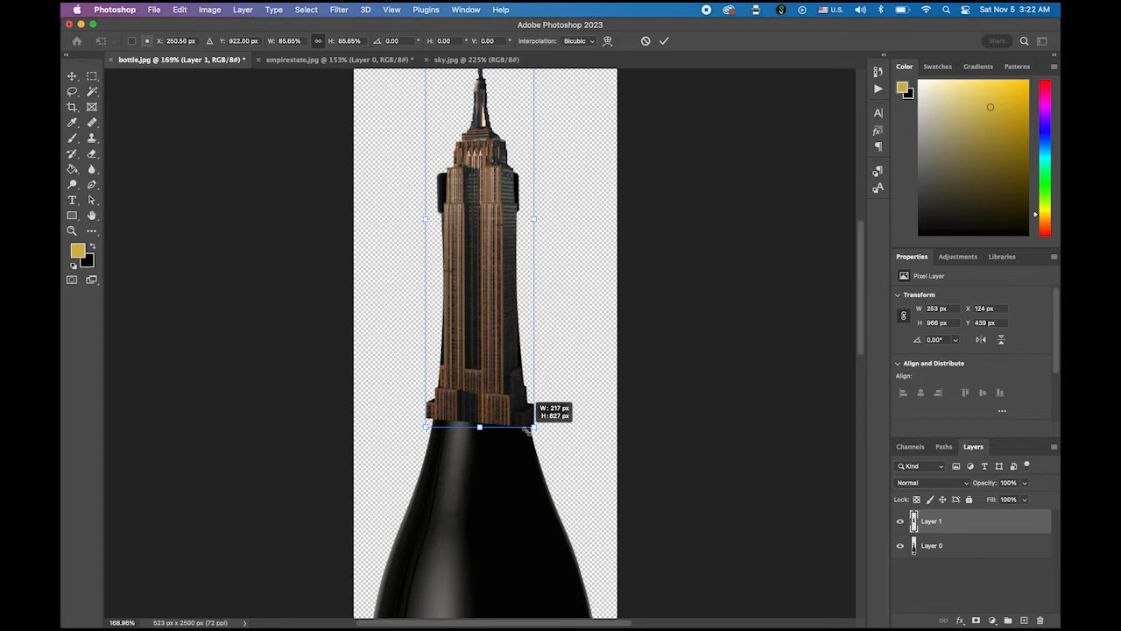
left_click_drag(525, 428, 528, 430)
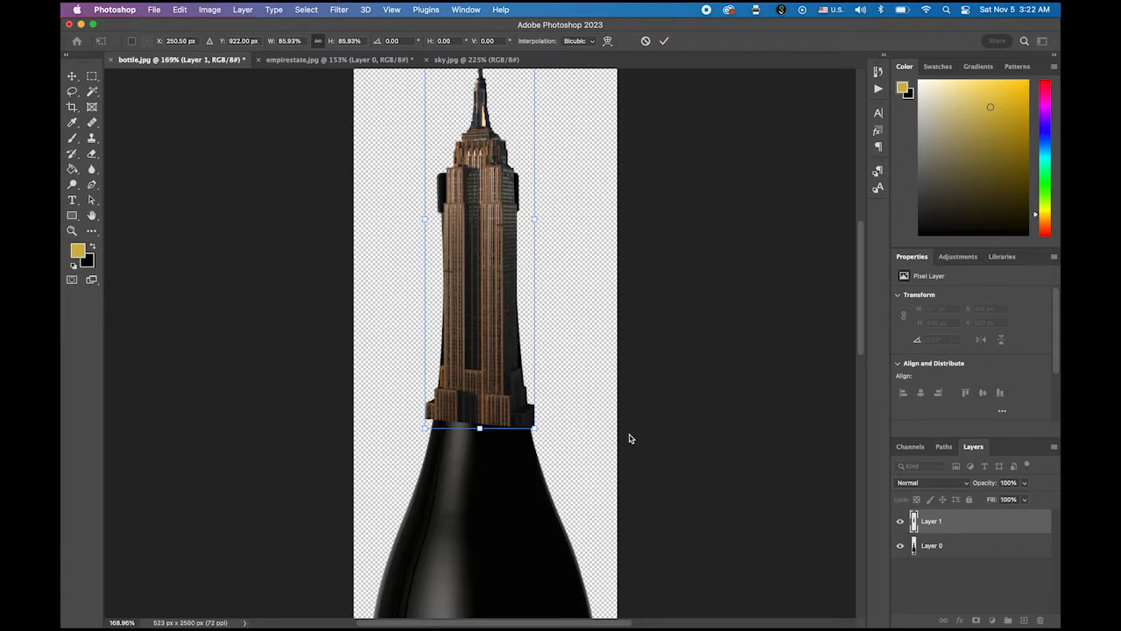
key("Return")
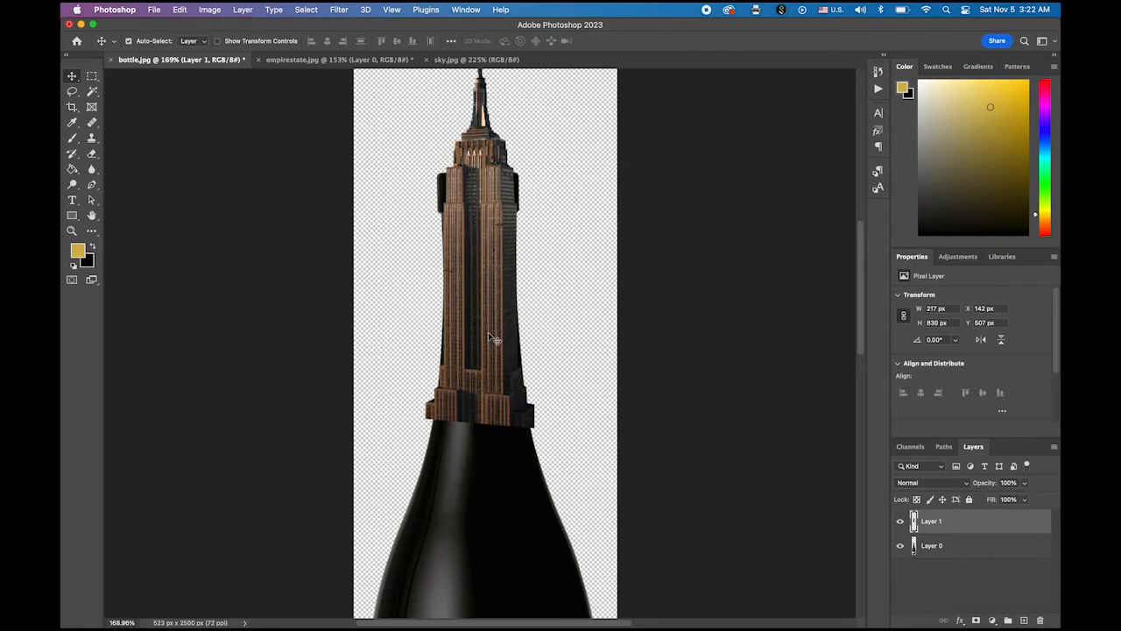
Detach the Layers panel beside the image, shorten it, and add a layer mask to the building's Layer 1
left_click_drag(505, 430, 516, 430)
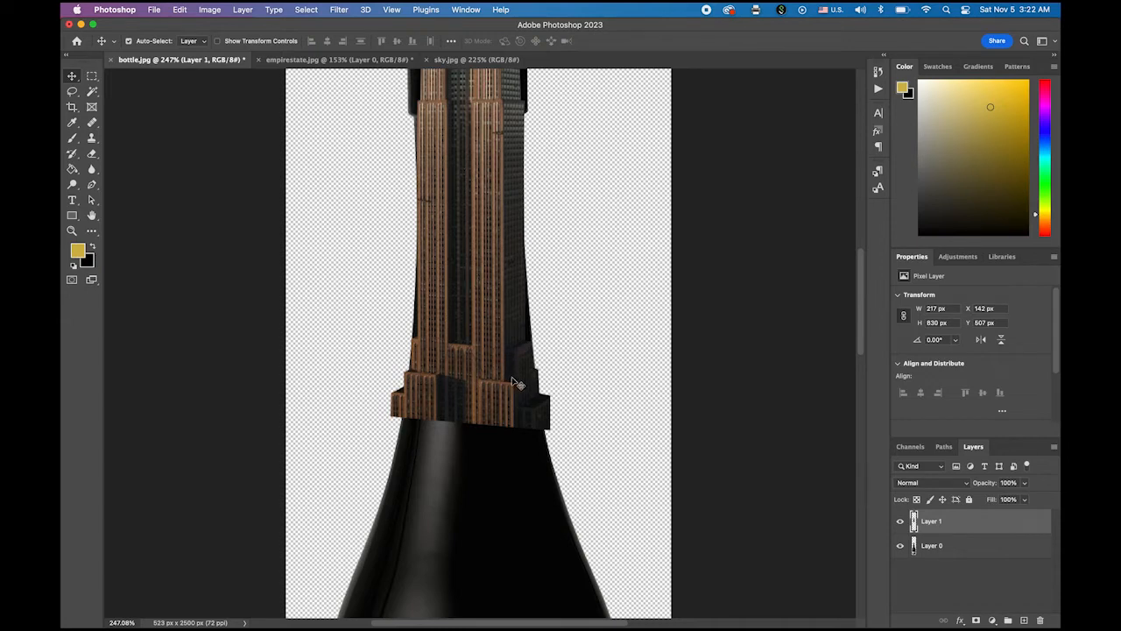
scroll(469, 346, "up", 2)
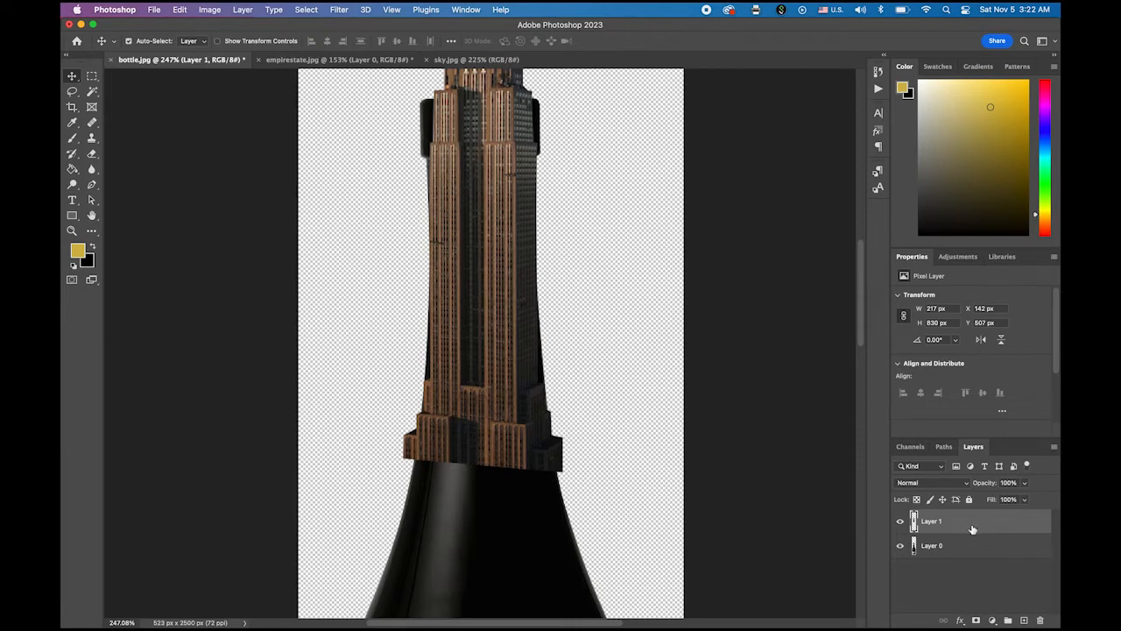
left_click_drag(973, 447, 685, 129)
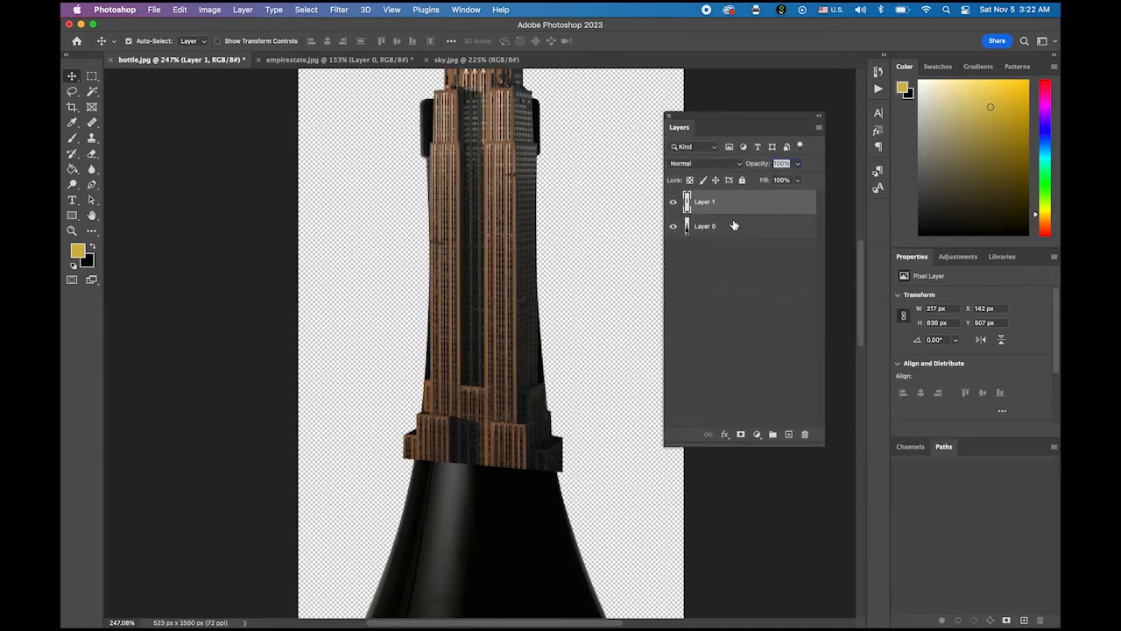
left_click_drag(771, 445, 745, 354)
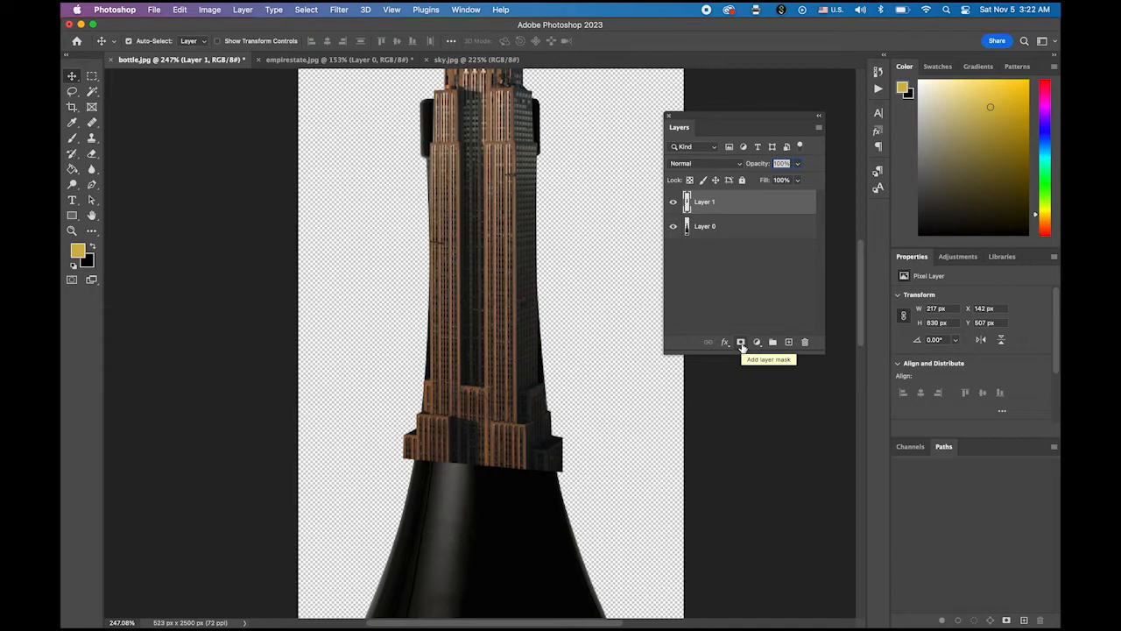
left_click(741, 343)
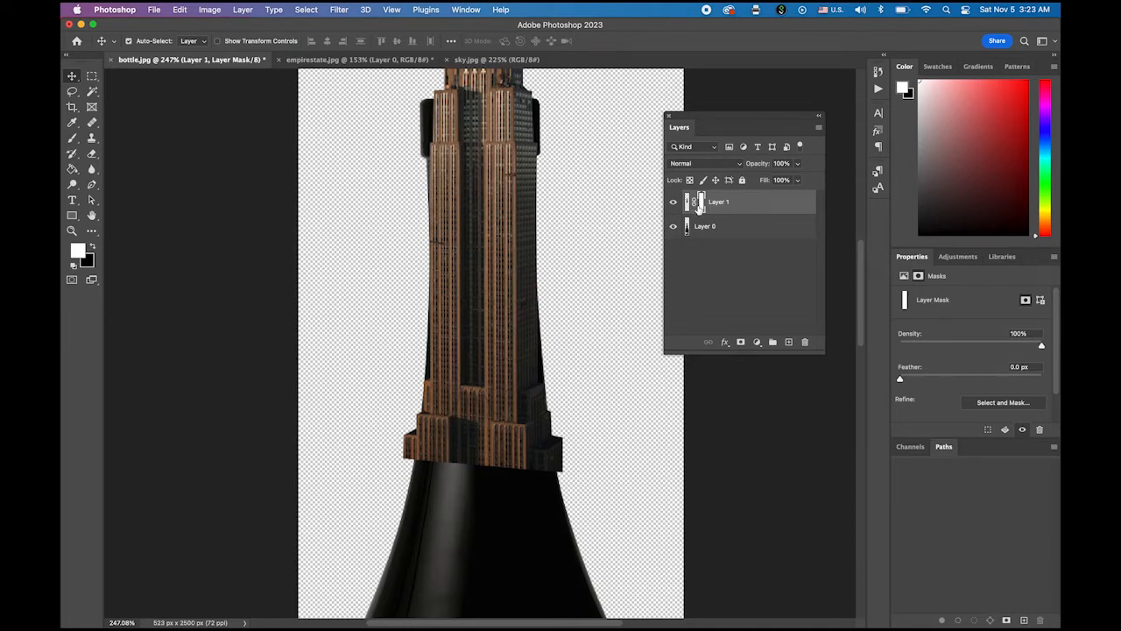
Set up the Gradient tool with the first Basics preset, running from white to black
left_click(70, 170)
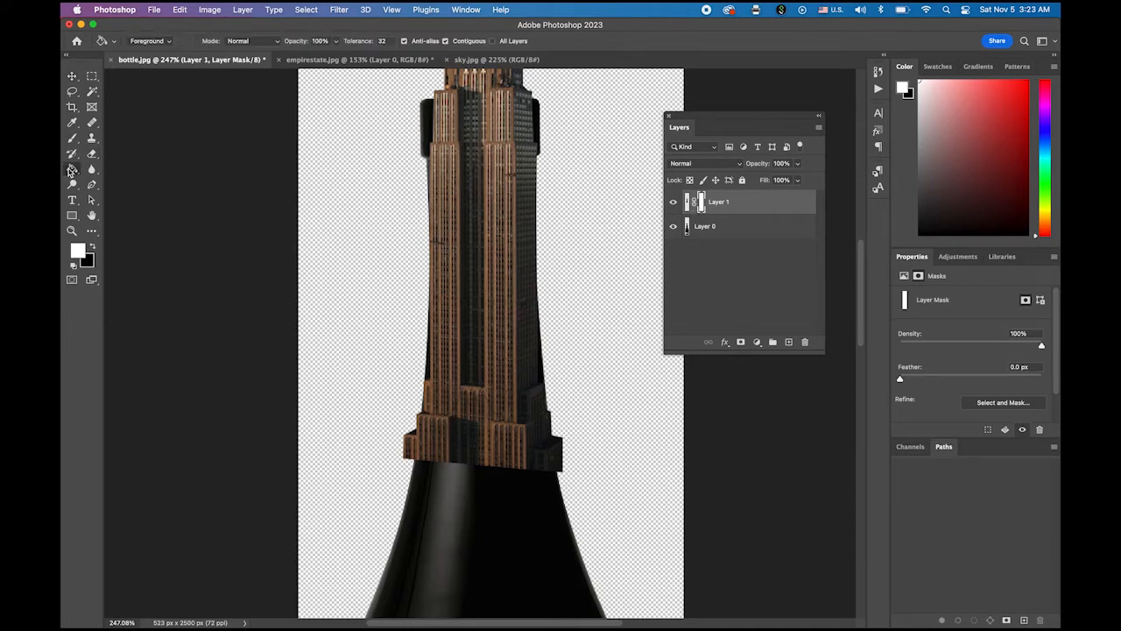
right_click(70, 171)
left_click(111, 172)
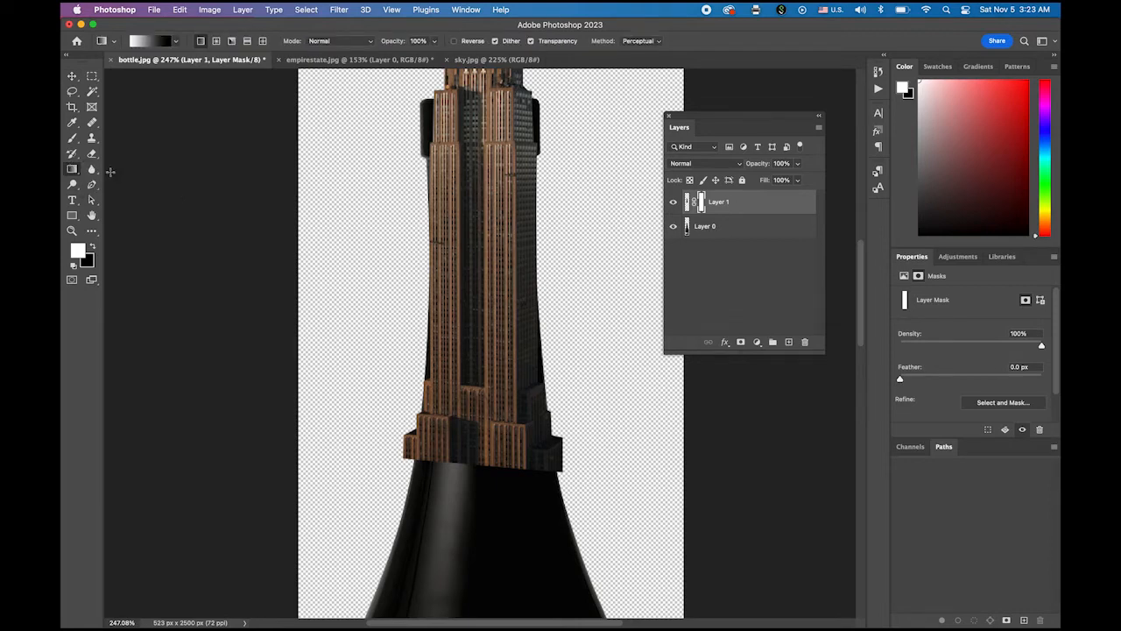
right_click(72, 169)
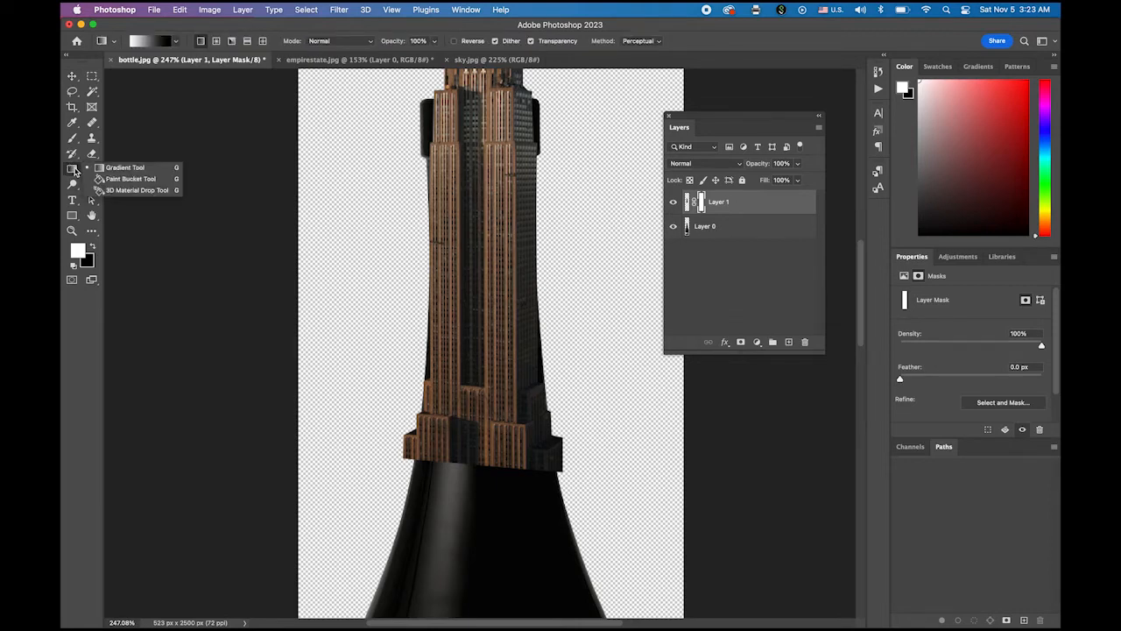
left_click(128, 167)
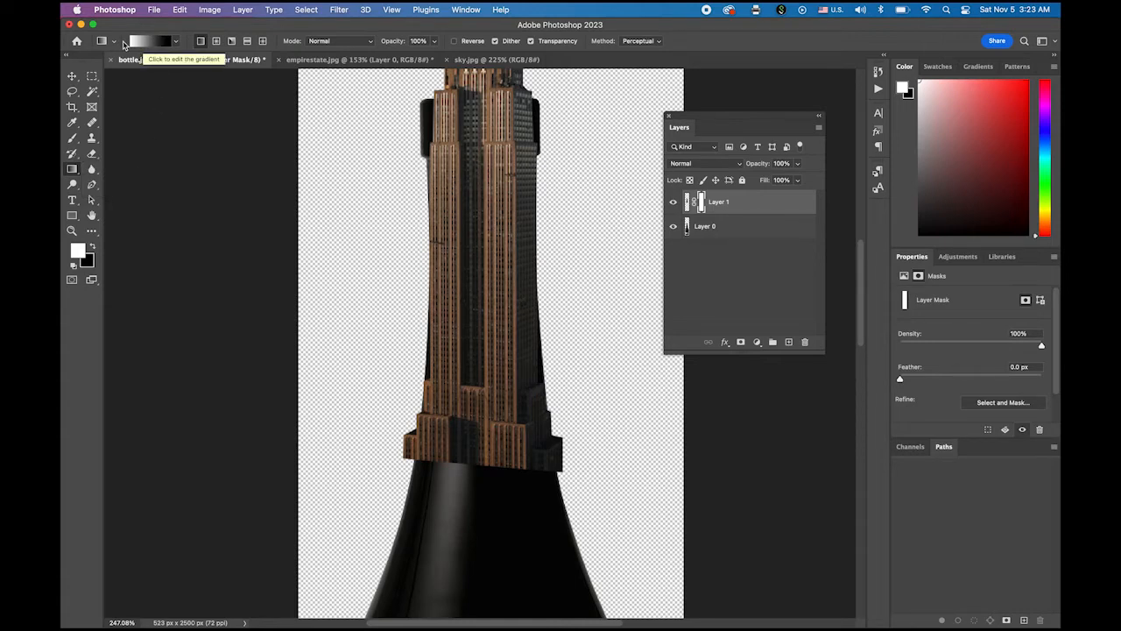
left_click(176, 44)
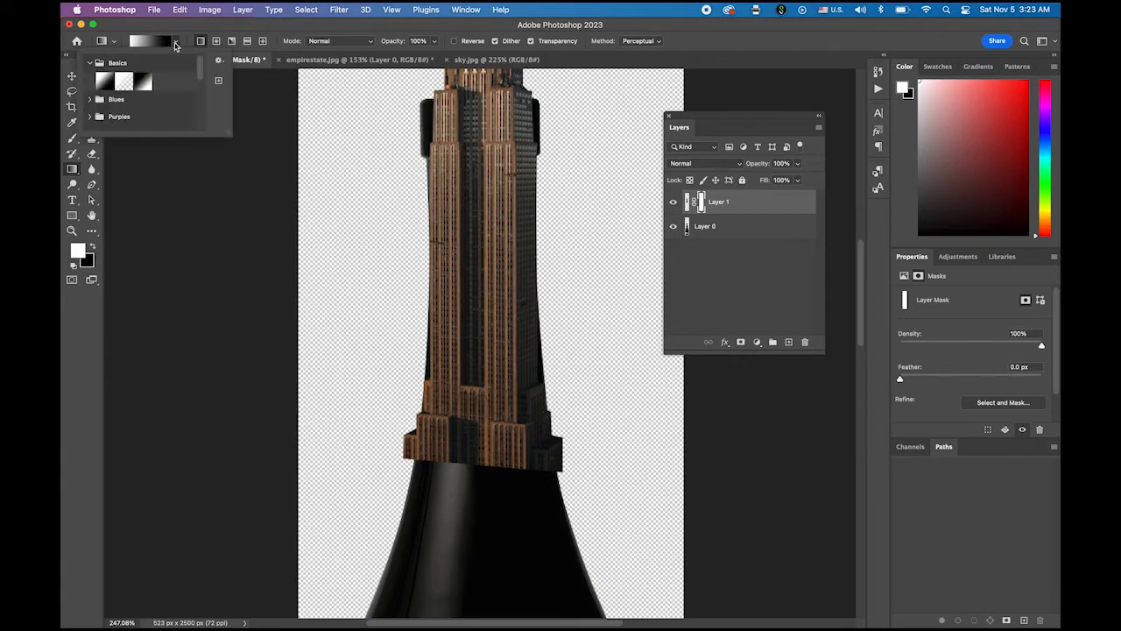
left_click(104, 82)
left_click(176, 43)
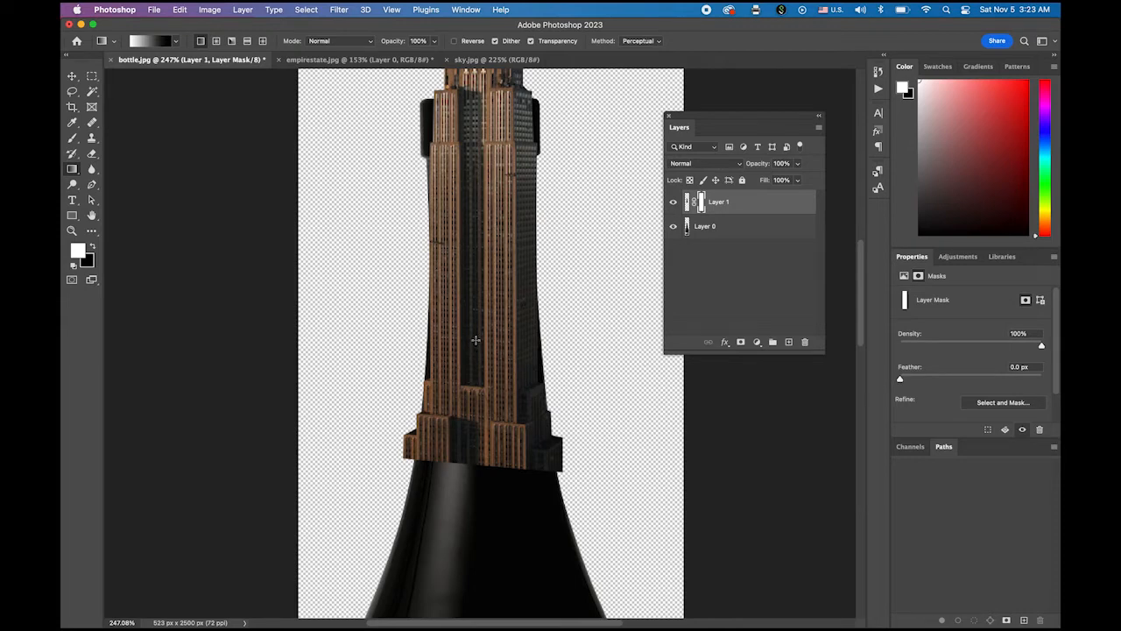
Try vertical gradients of different lengths on the building's layer mask and undo each one
left_click_drag(476, 340, 478, 382)
left_click_drag(479, 393, 478, 394)
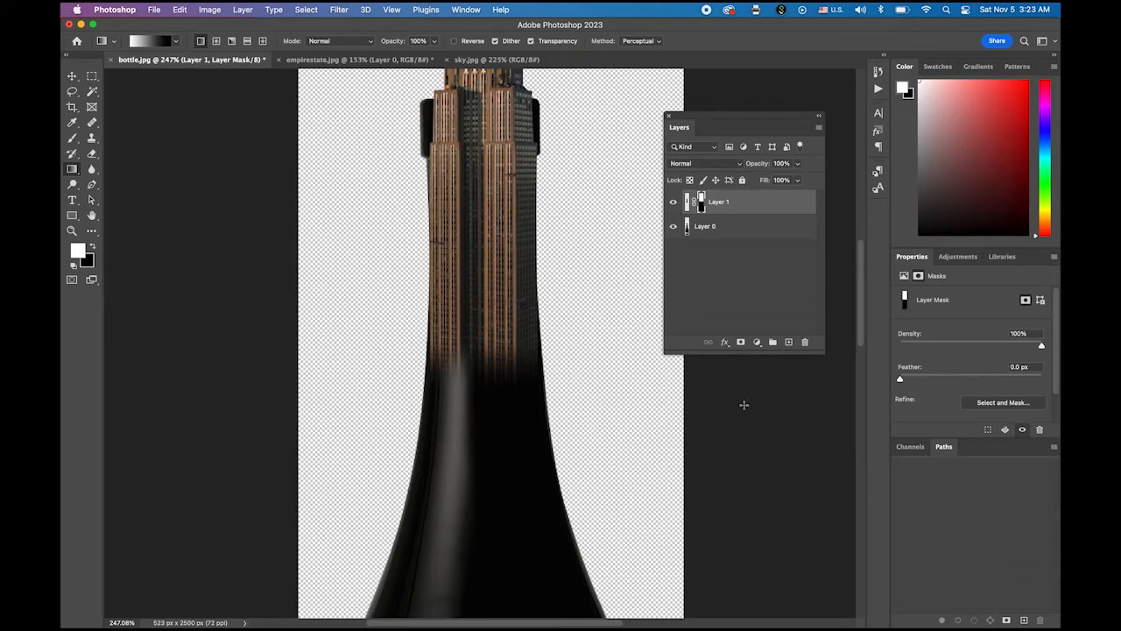
left_click_drag(631, 404, 482, 345)
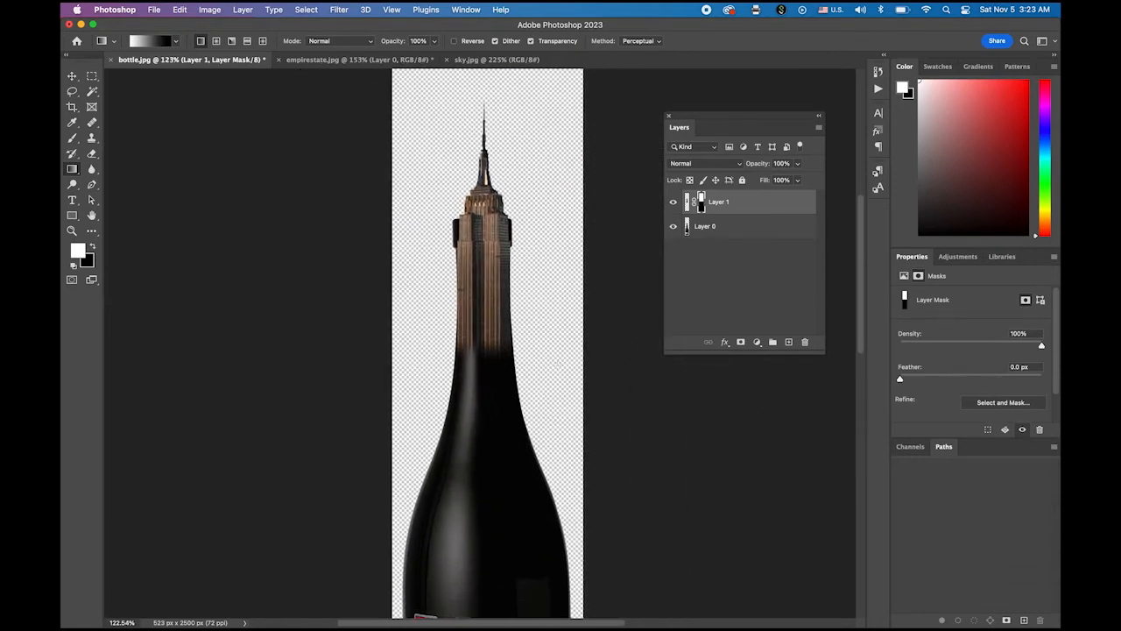
key("super+z")
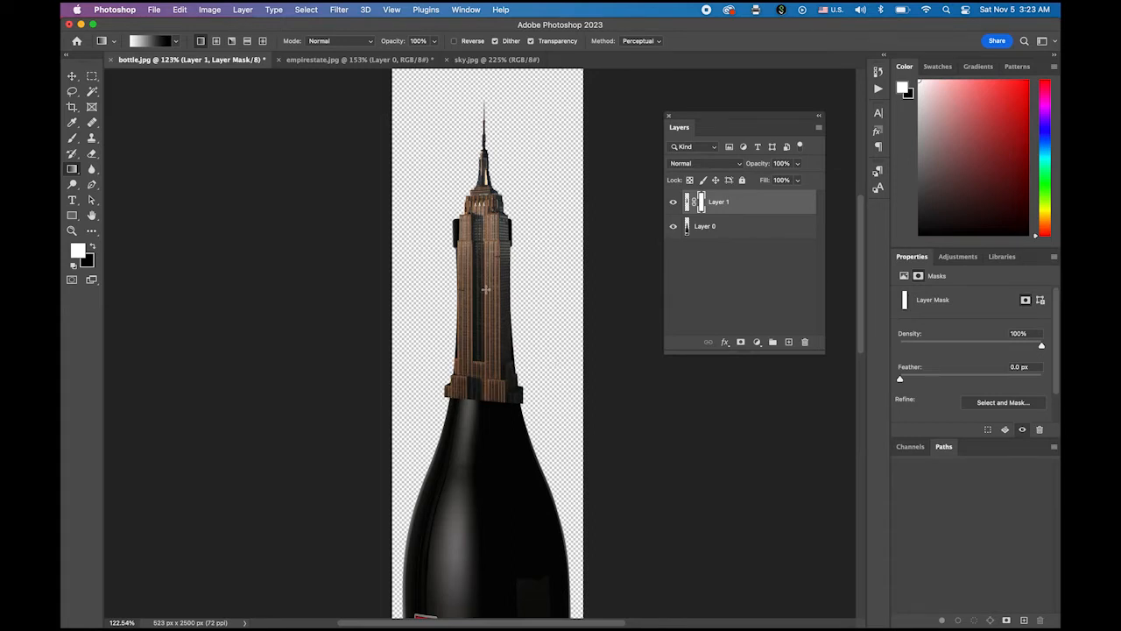
left_click_drag(481, 229, 485, 360)
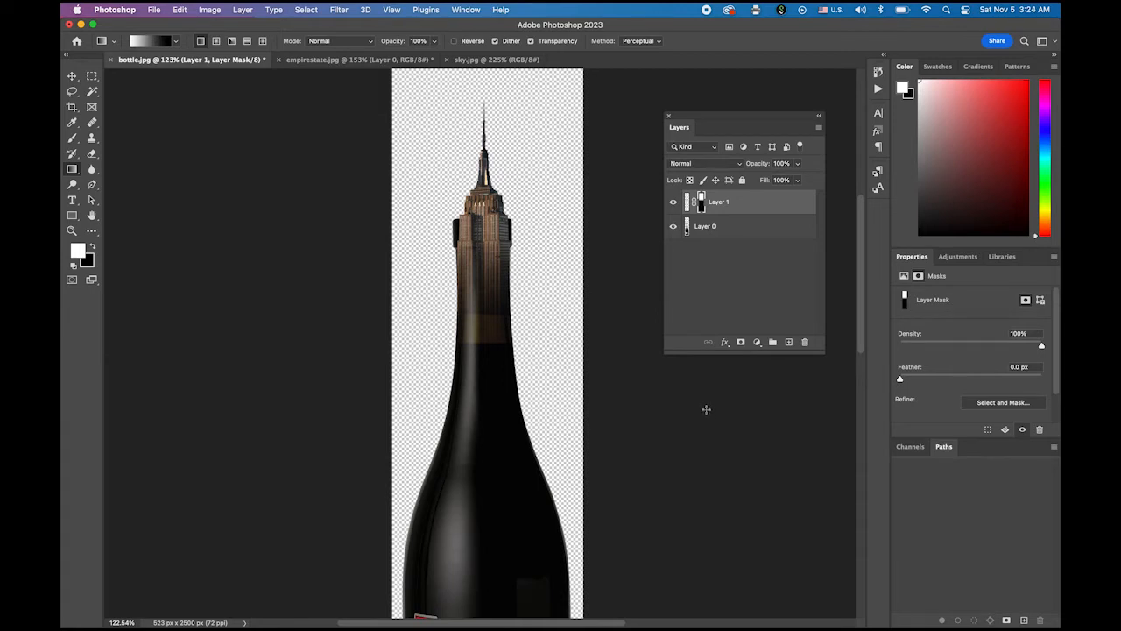
key("super+z")
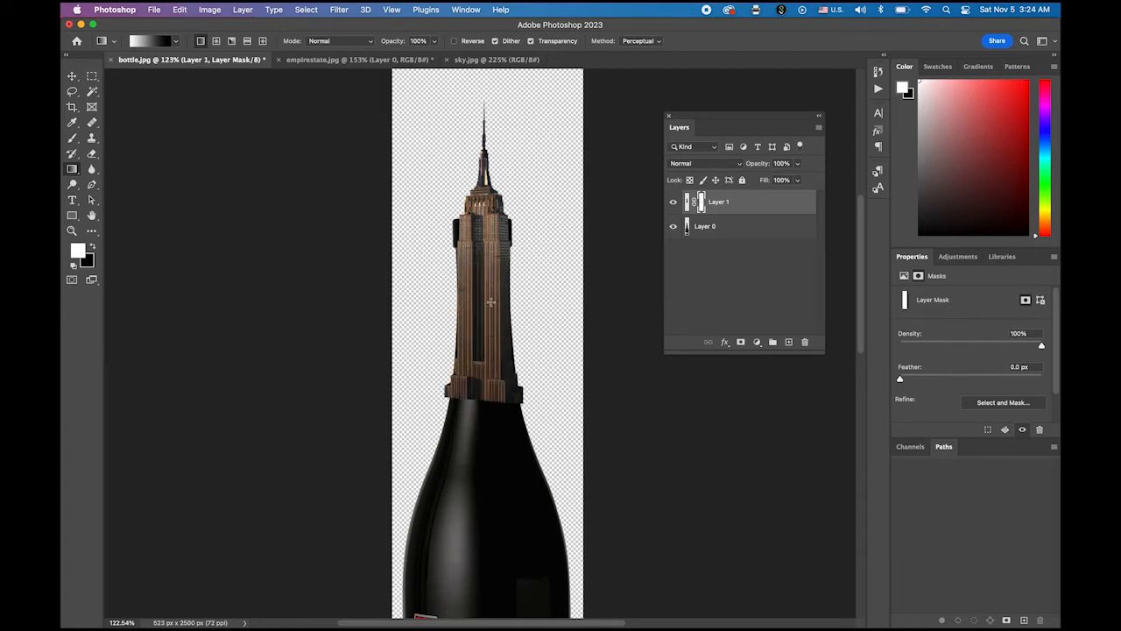
left_click_drag(491, 300, 493, 376)
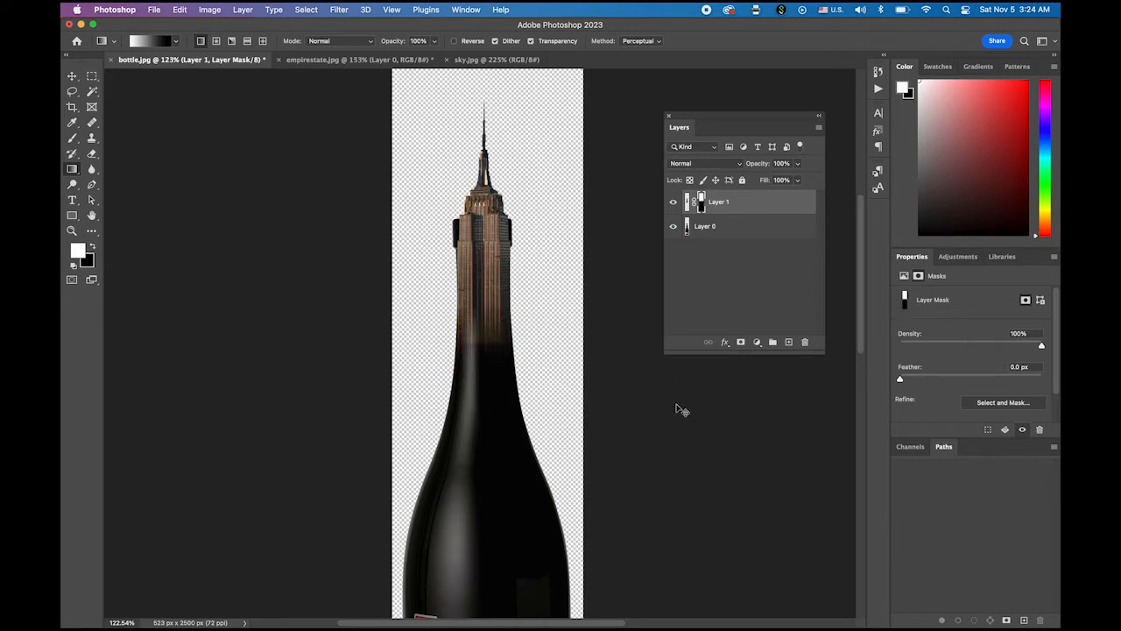
key("super+z")
Draw a short vertical white-to-black gradient on Layer 1's mask just above the building's base to fade it into the bottle
left_click_drag(493, 346, 493, 376)
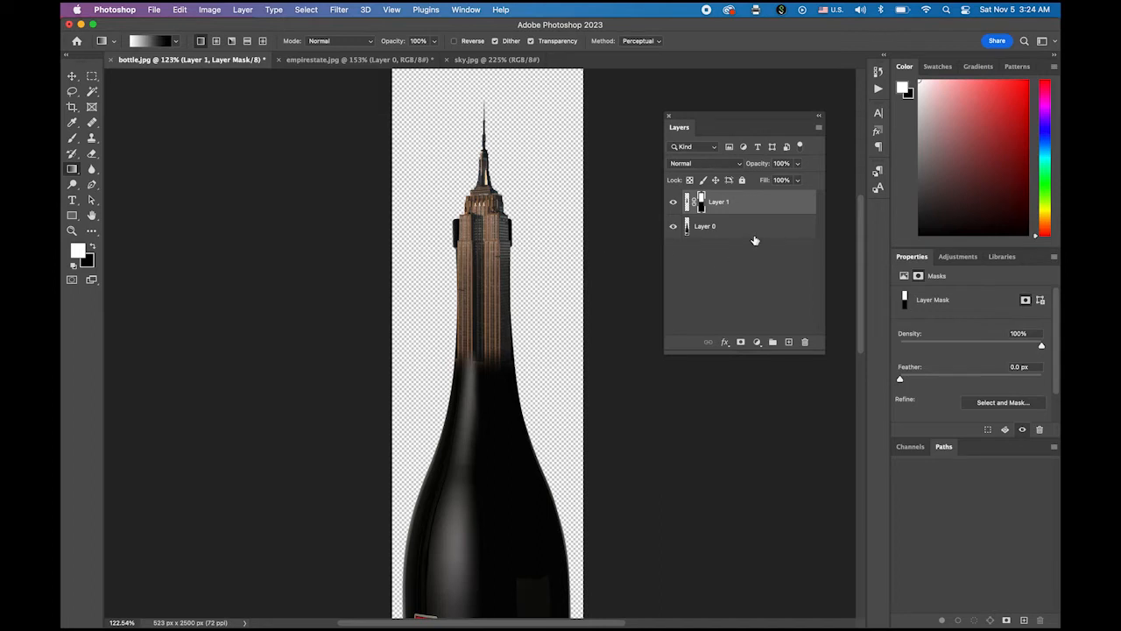
Erase the parts of the bottle's top on Layer 0 that stick out behind both sides of the building
left_click(754, 236)
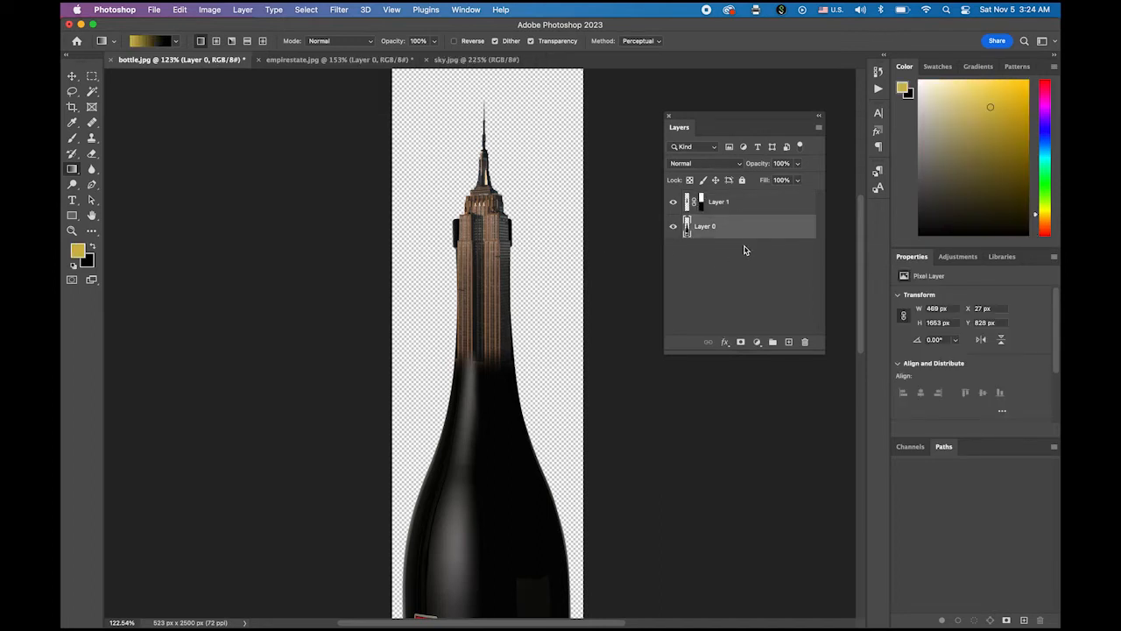
left_click(92, 154)
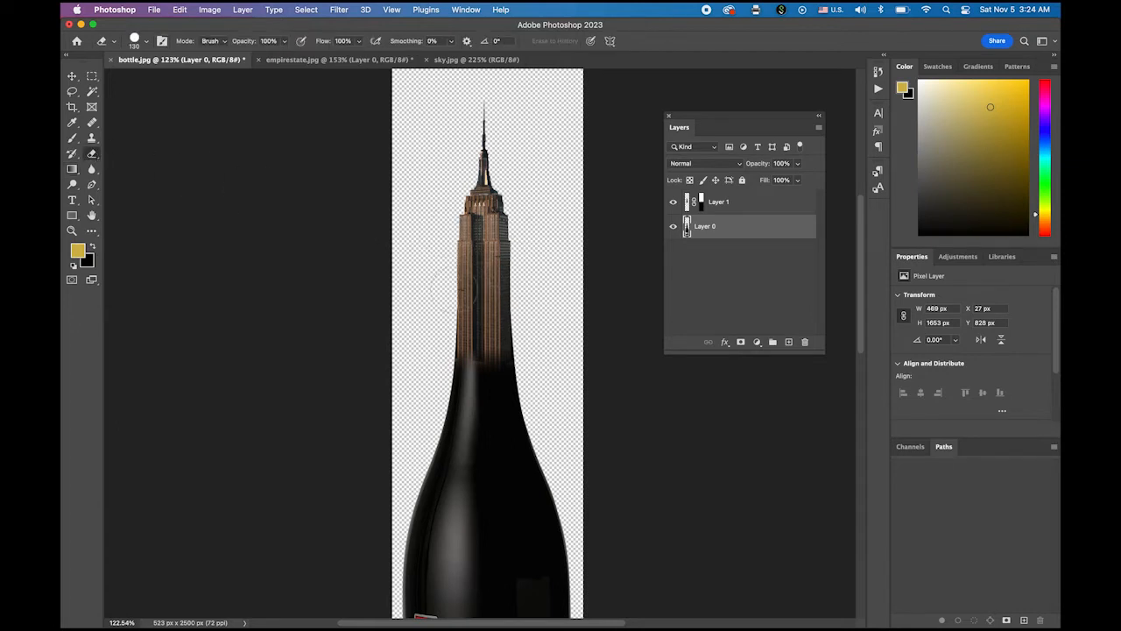
left_click_drag(482, 177, 459, 183)
Scale the building on Layer 1 up to 102.88% so that its base matches the width of the bottle's neck
left_click(769, 203)
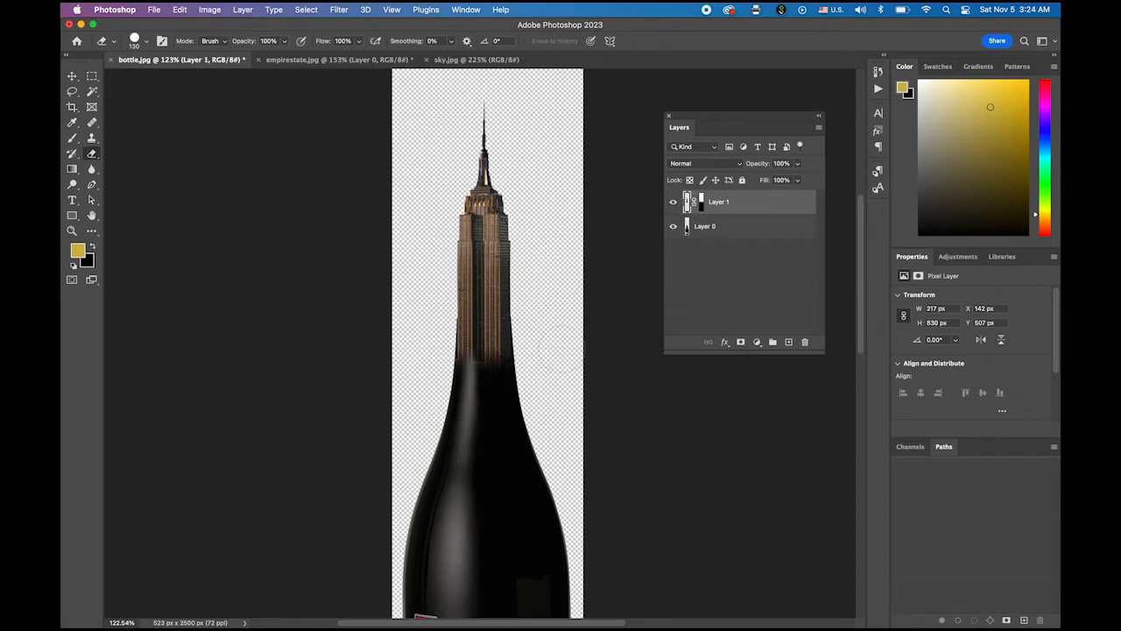
scroll(522, 315, "up", 3)
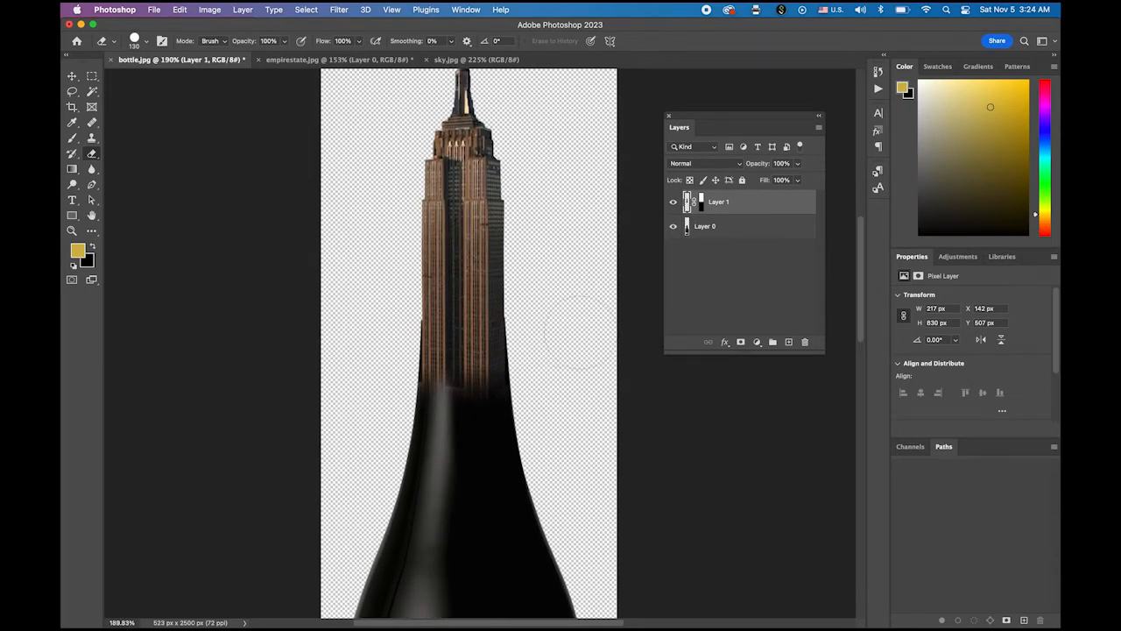
left_click(184, 9)
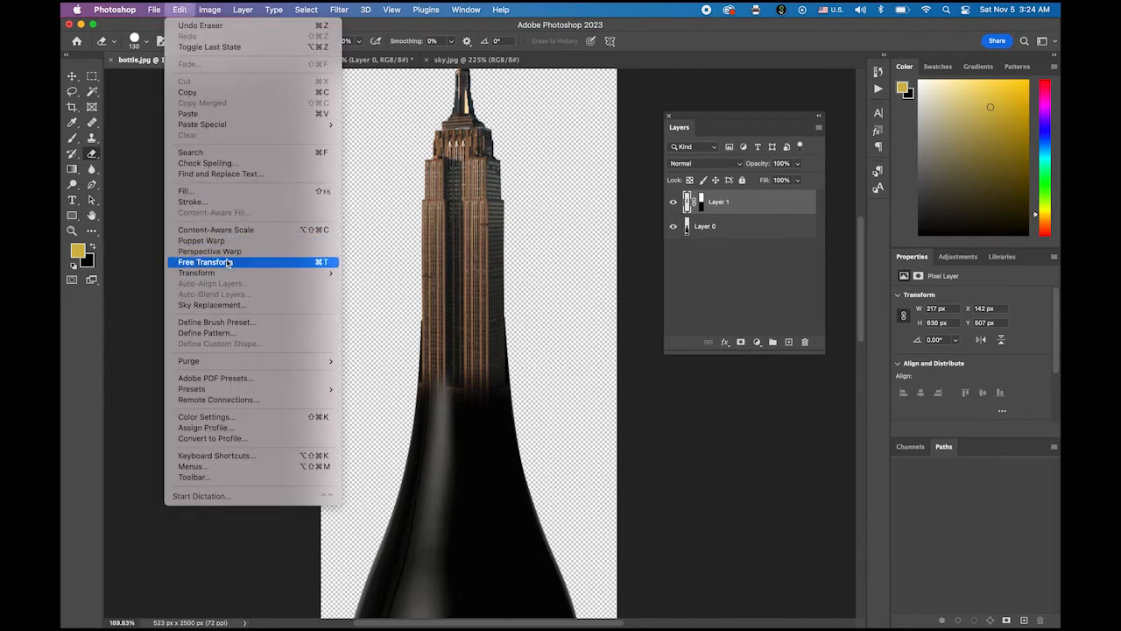
mouse_move(232, 273)
left_click(375, 291)
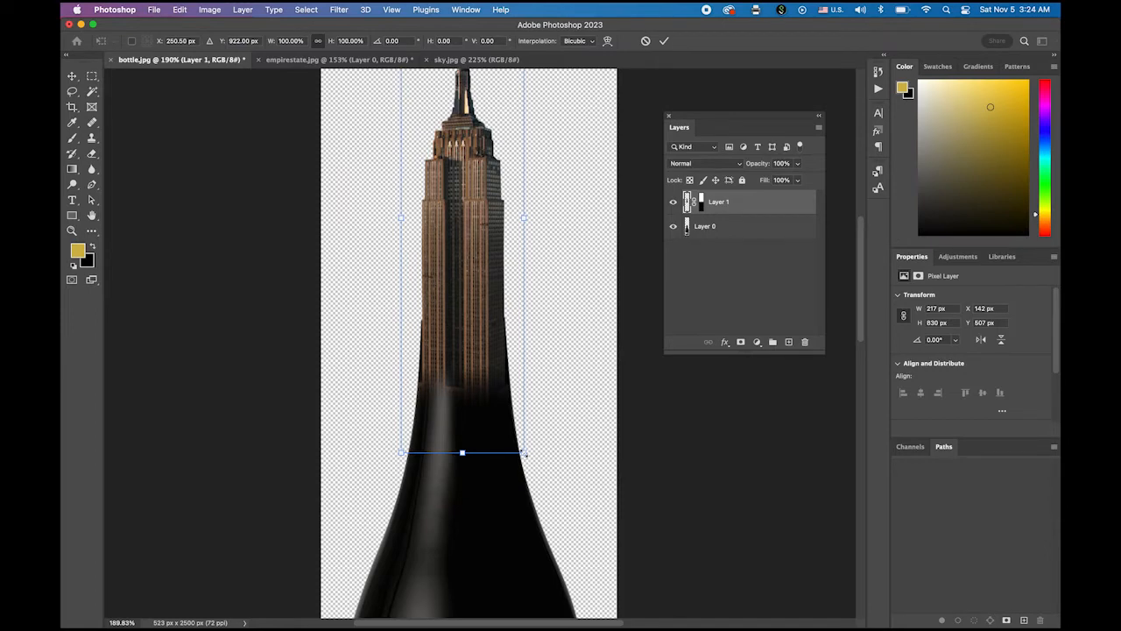
left_click_drag(526, 454, 526, 458)
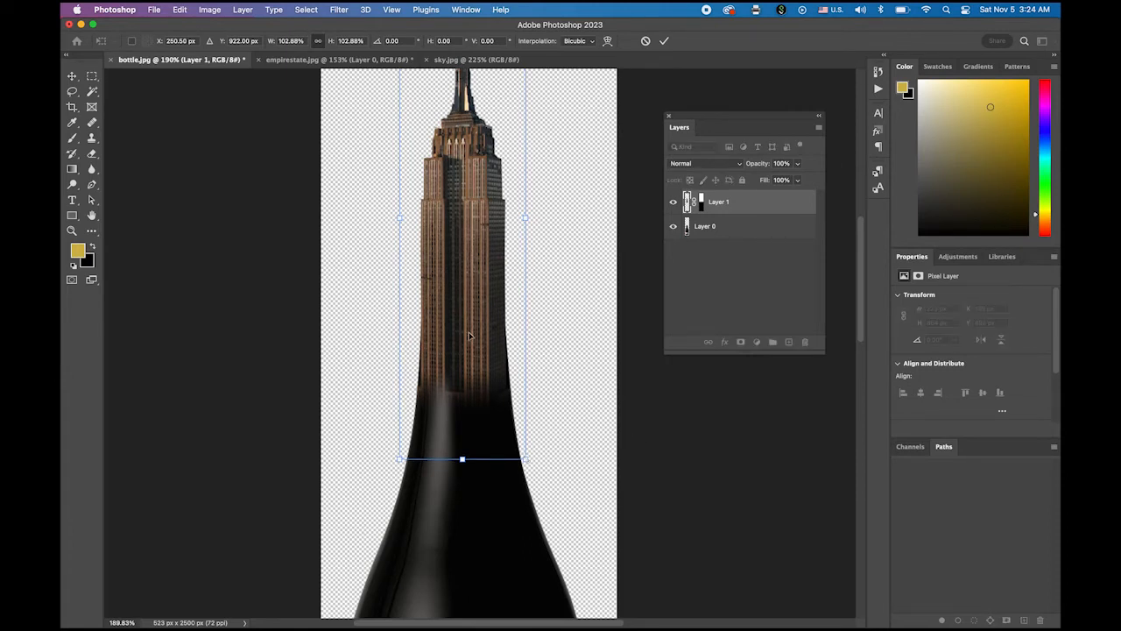
key("Return")
key("e")
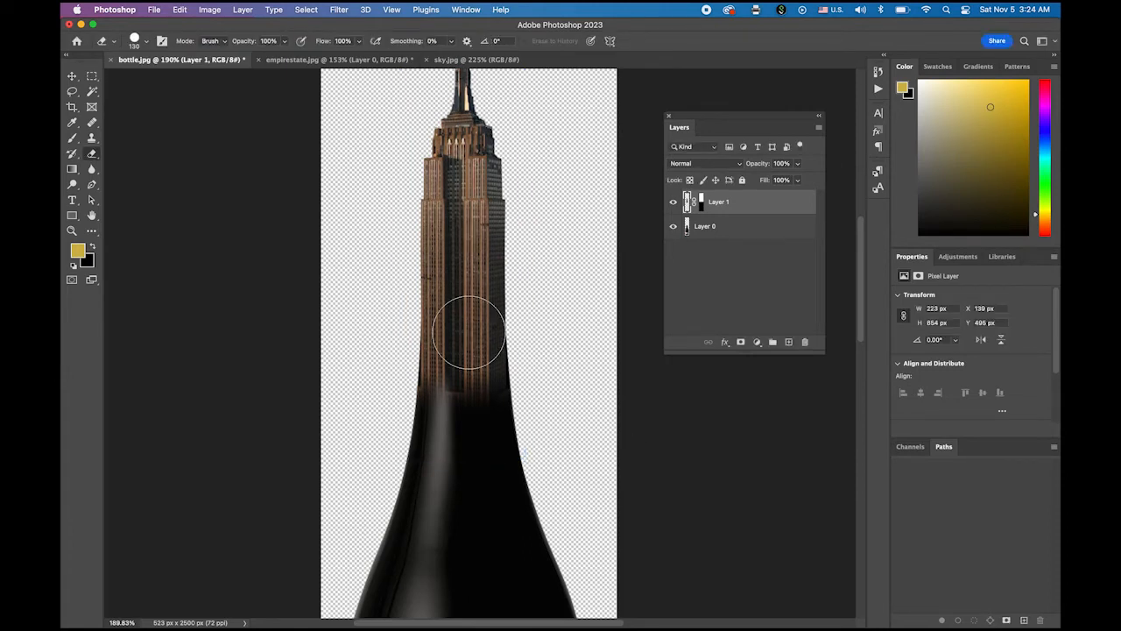
Check the whole composite in bottle.jpg and merge its visible layers into one
double_click(92, 214)
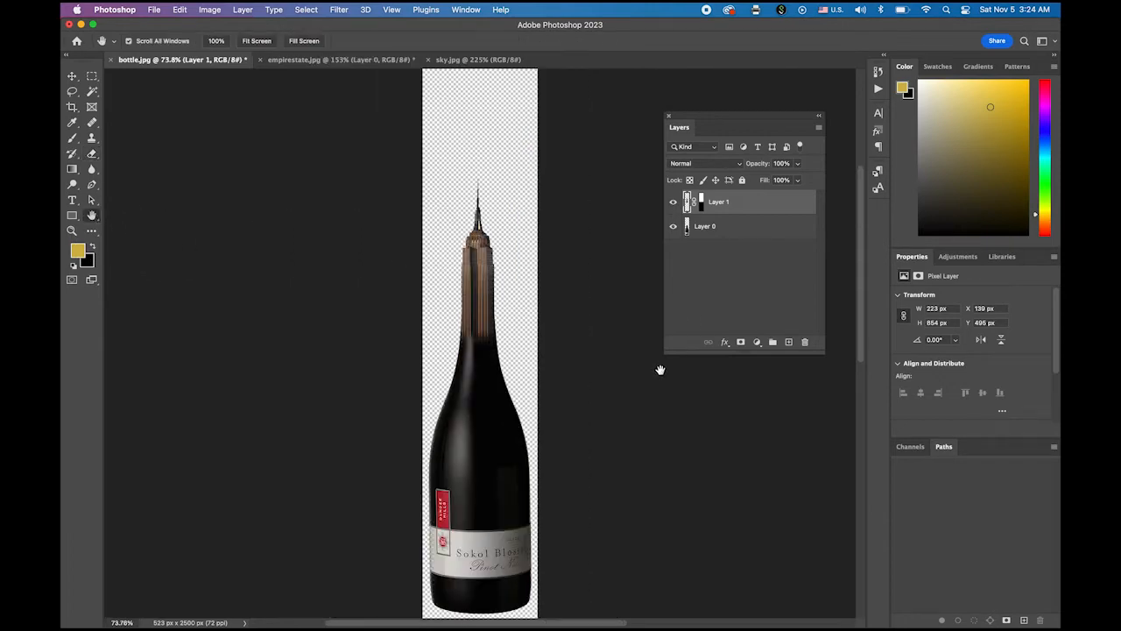
left_click_drag(490, 395, 514, 416)
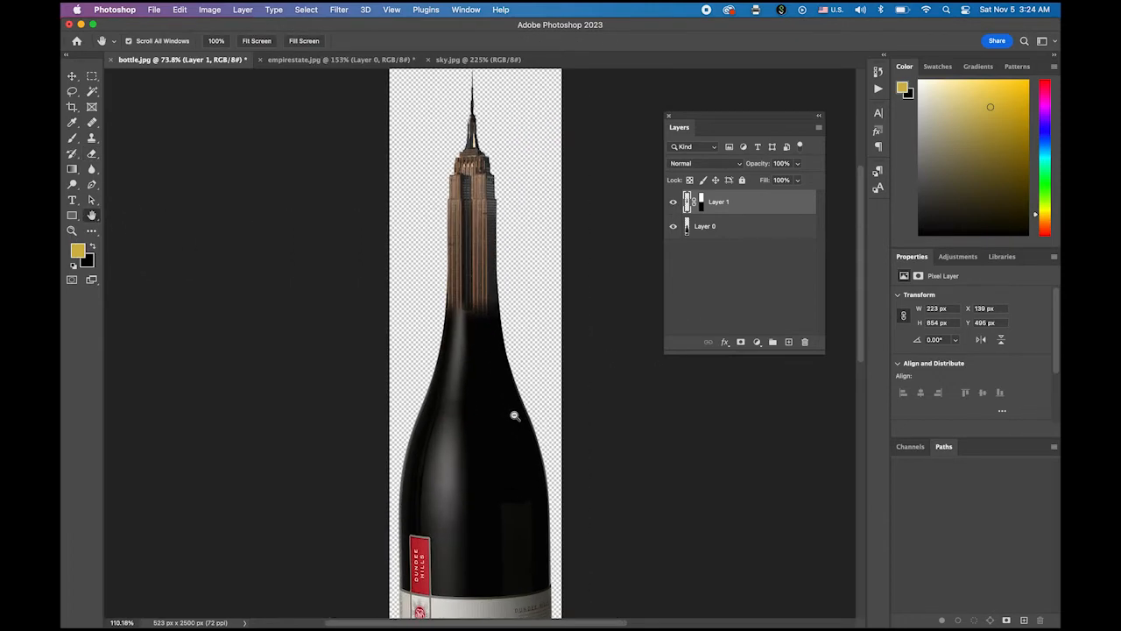
left_click_drag(482, 368, 493, 399)
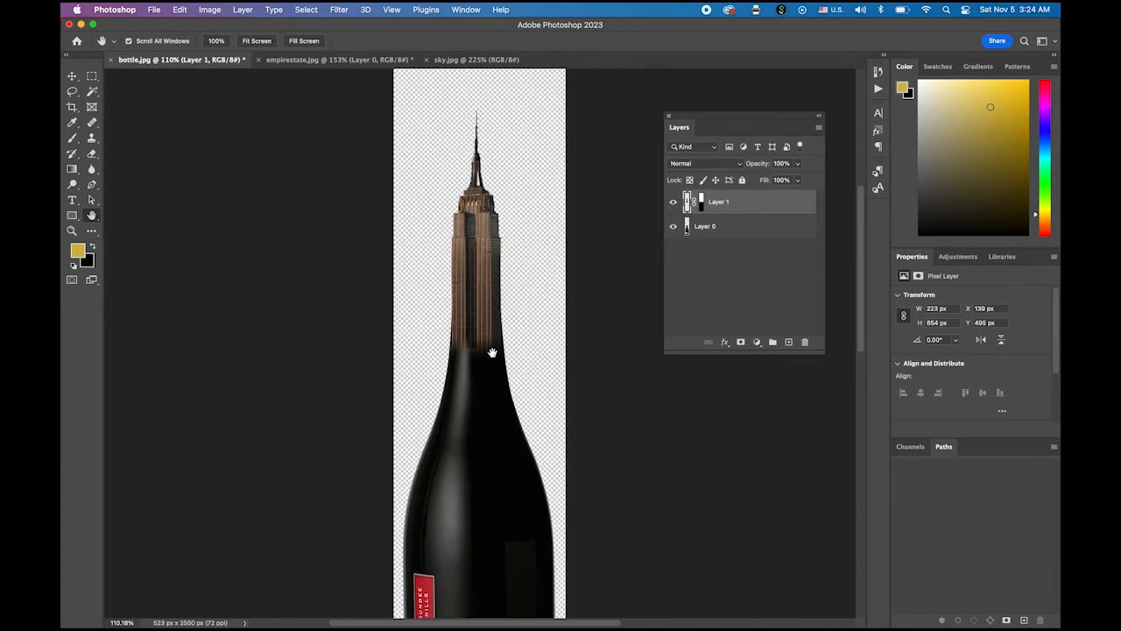
left_click(480, 61)
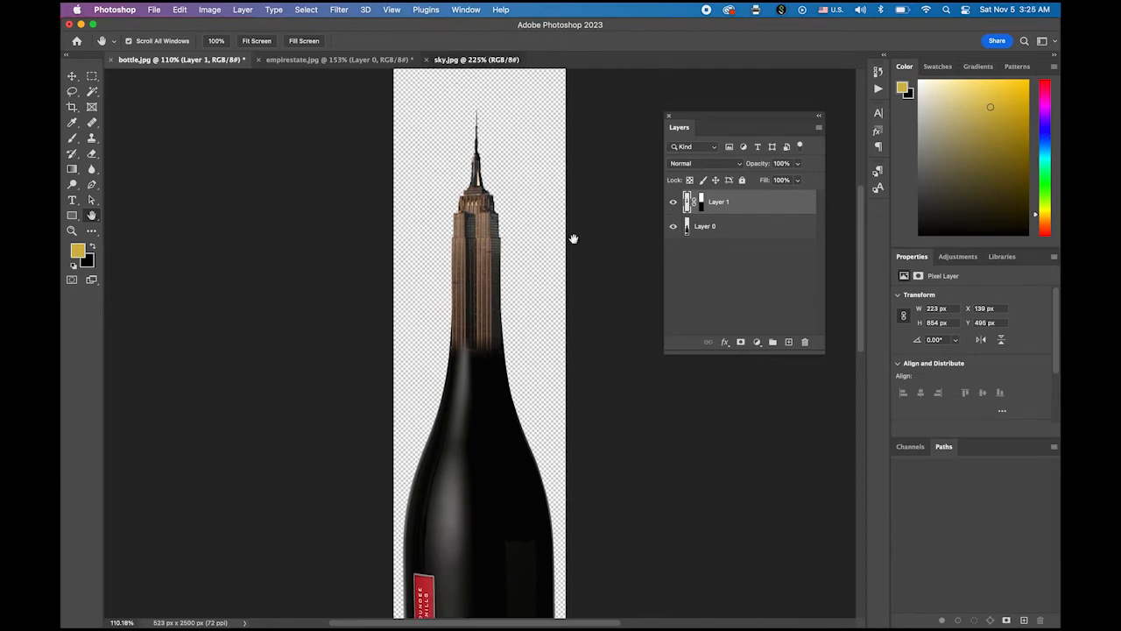
left_click(171, 61)
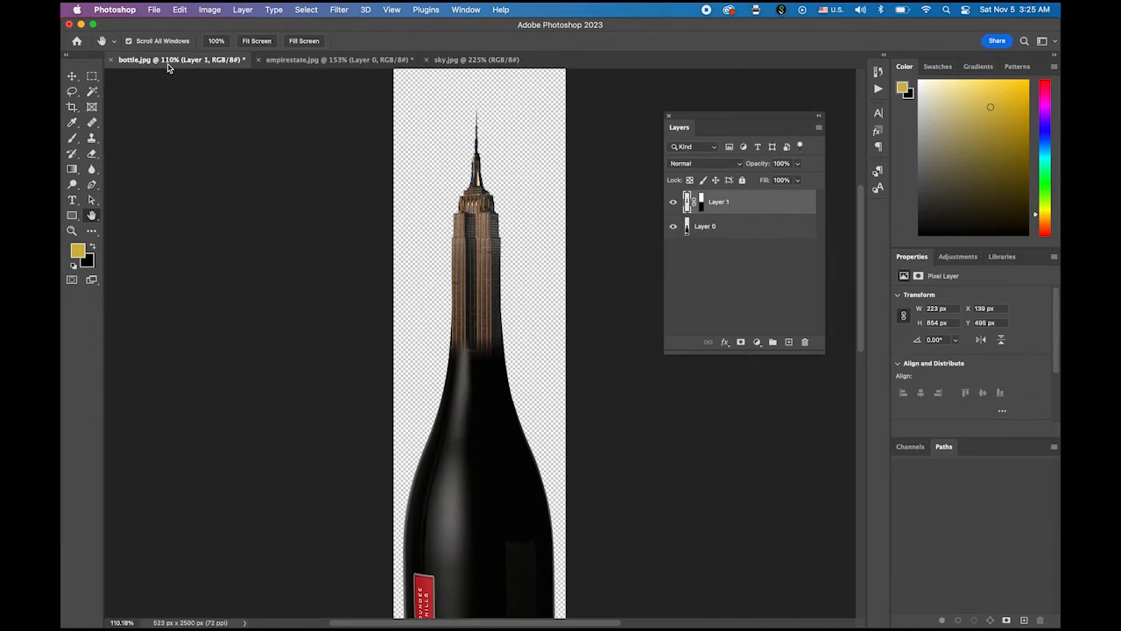
left_click(737, 229)
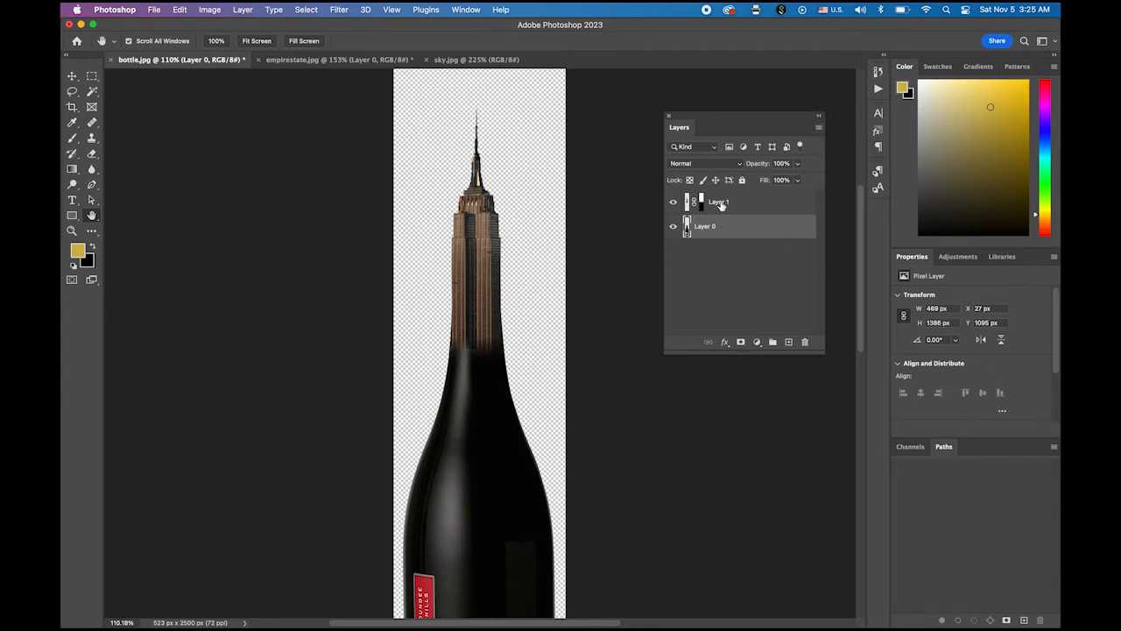
left_click(818, 130)
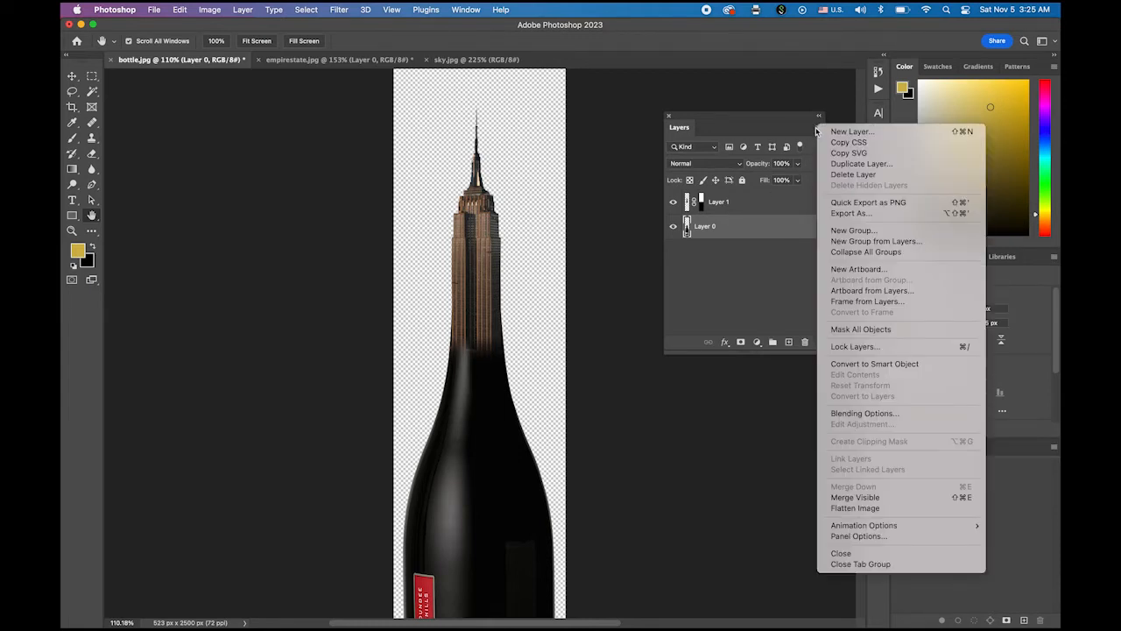
left_click(869, 498)
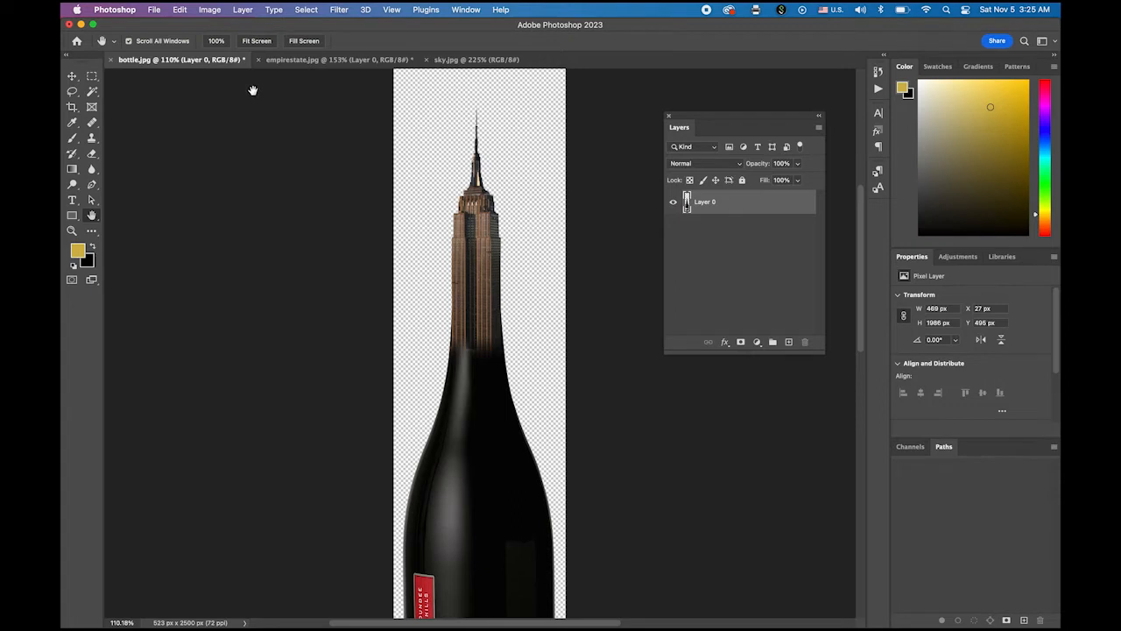
Copy the entire merged bottle image, dock the Layers panel beside Paths, and paste the bottle into sky.jpg
key("super+a")
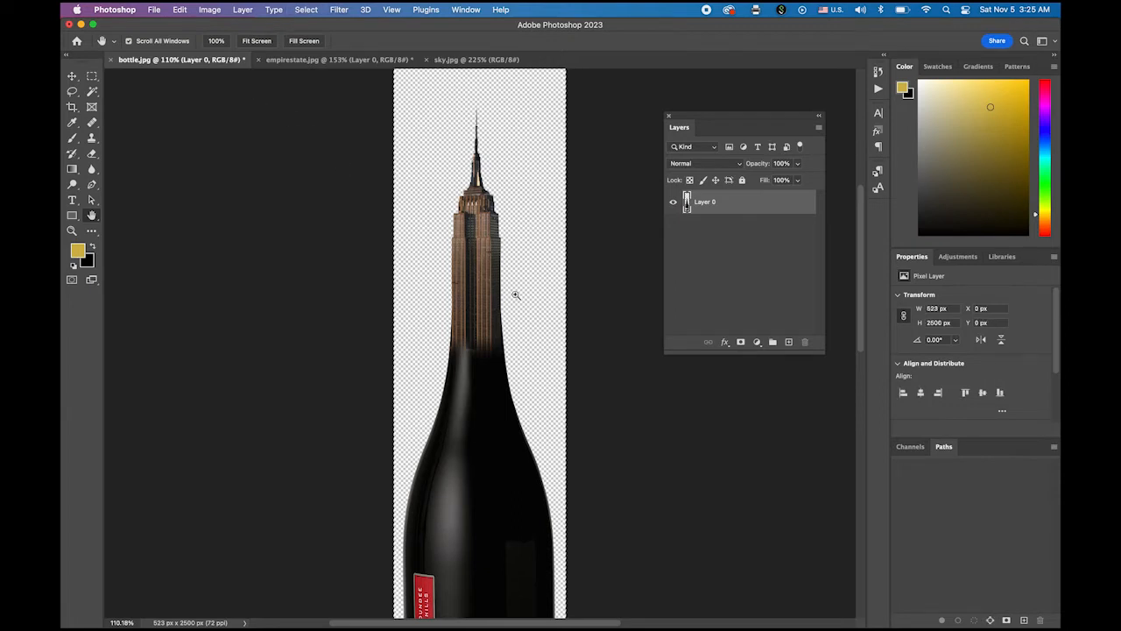
left_click(473, 59)
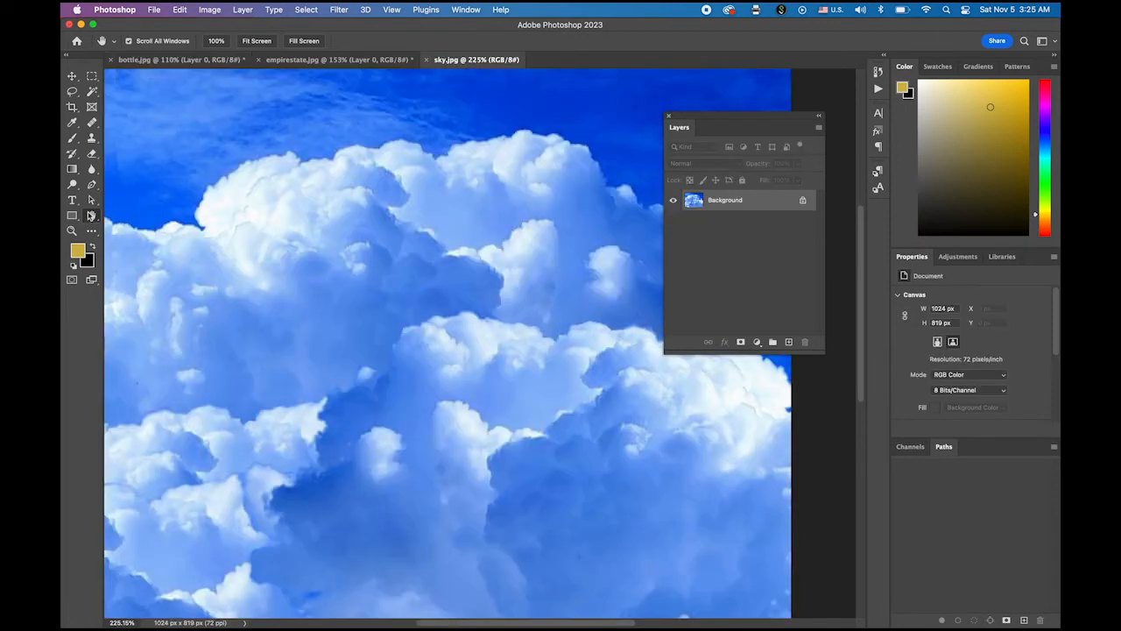
scroll(618, 192, "left", 2)
left_click_drag(706, 125, 972, 448)
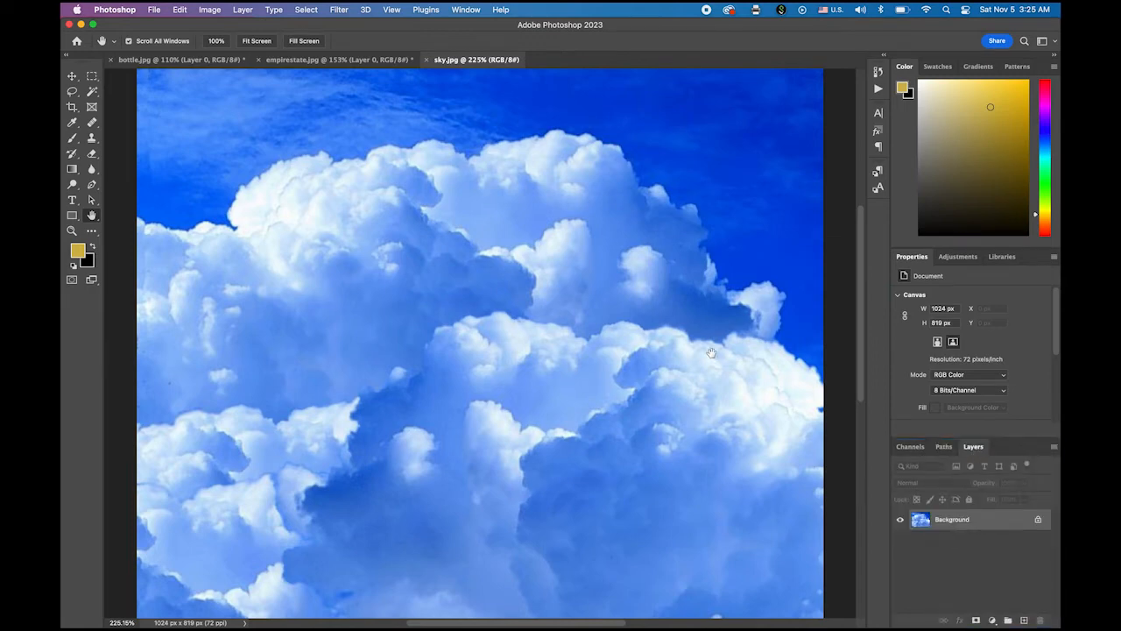
key("super+v")
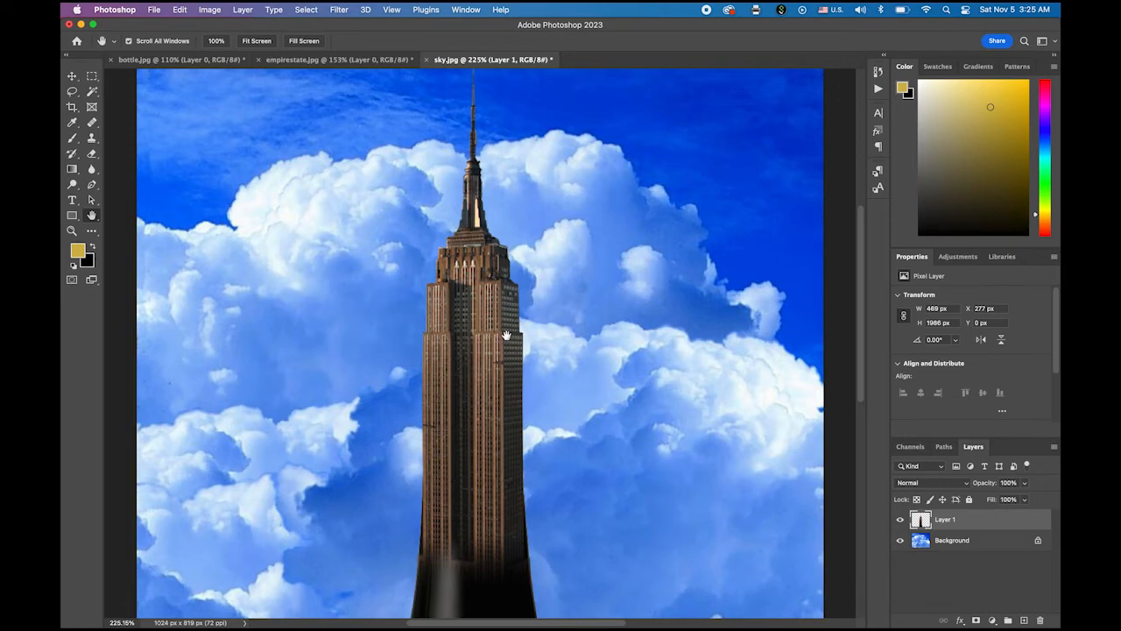
Scale the pasted bottle to 48.34% and place it left of centre in the sky at about X 203 px, Y 54 px
key("v")
left_click_drag(457, 358, 396, 368)
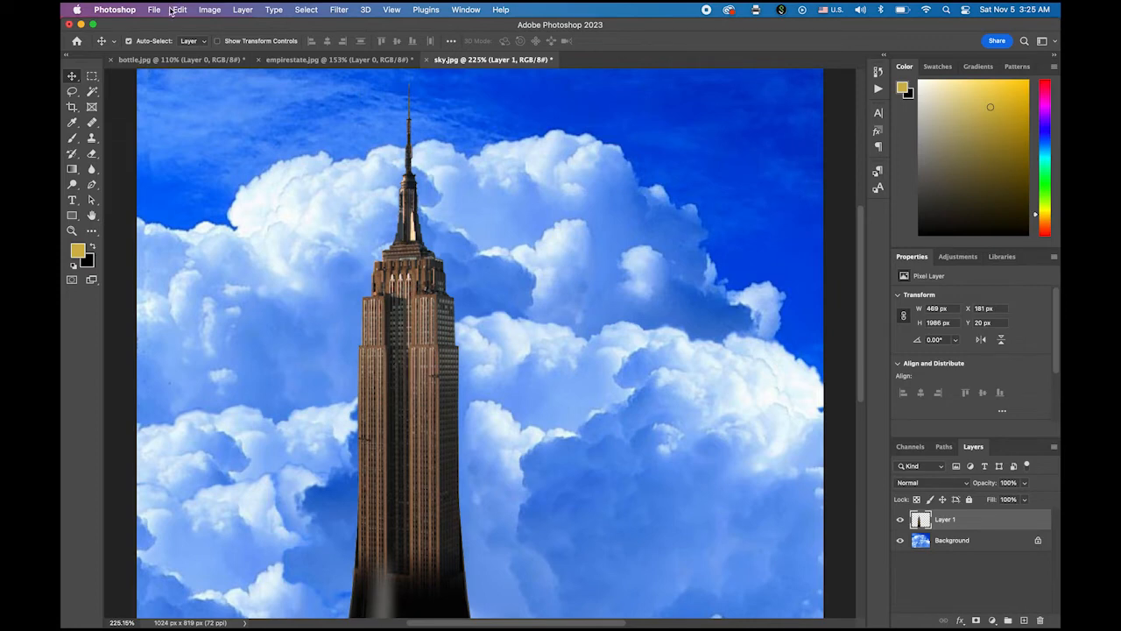
left_click(175, 9)
mouse_move(264, 272)
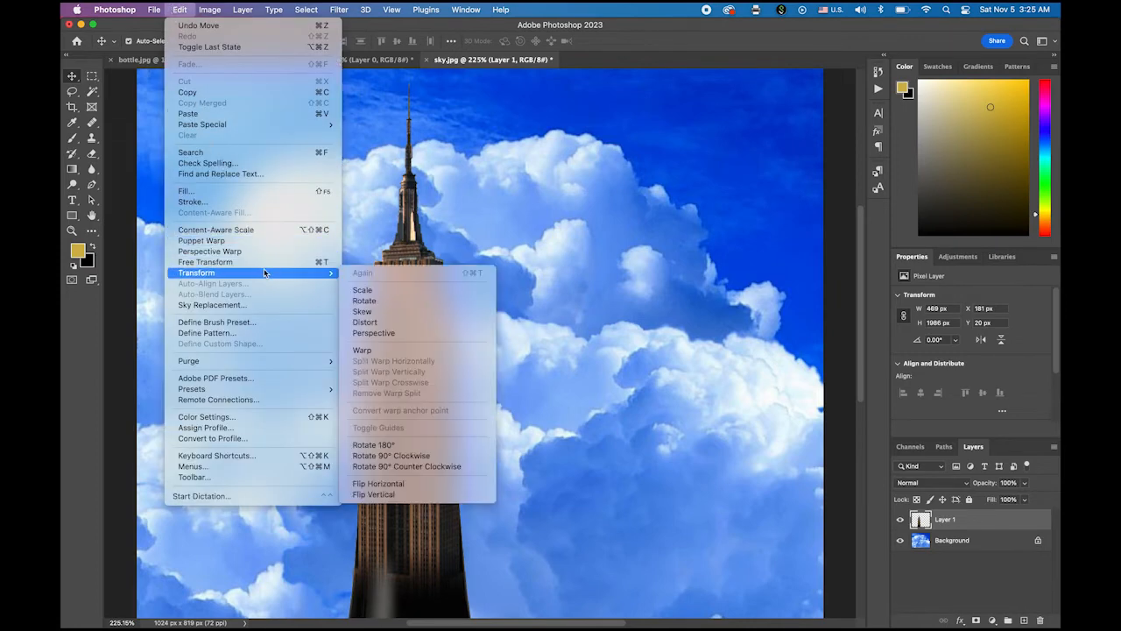
left_click(383, 291)
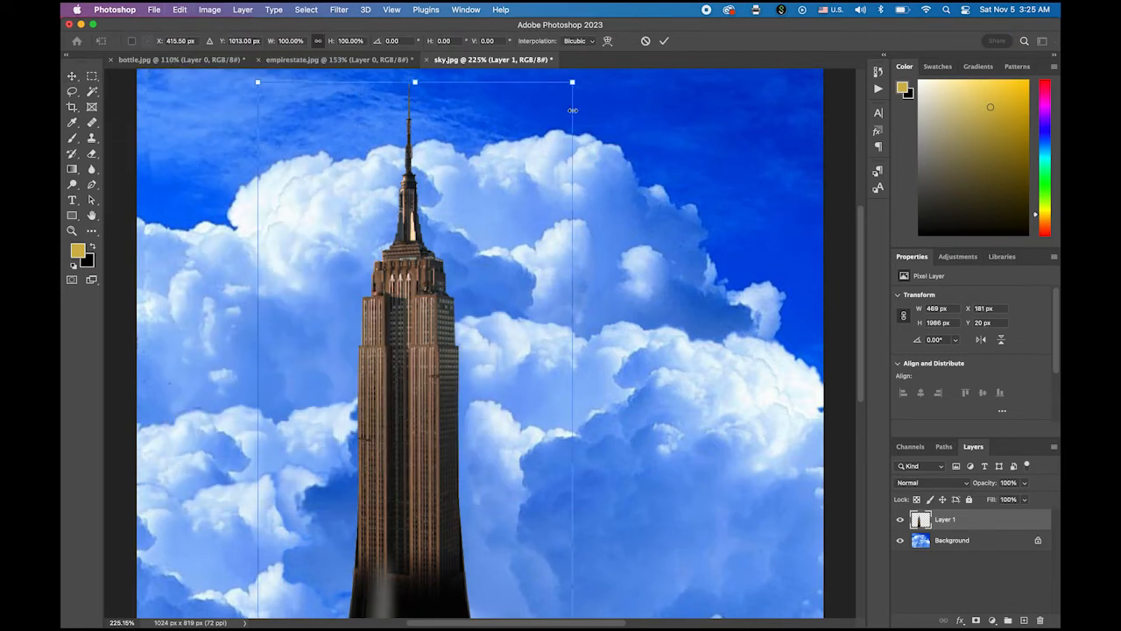
left_click_drag(572, 83, 432, 298)
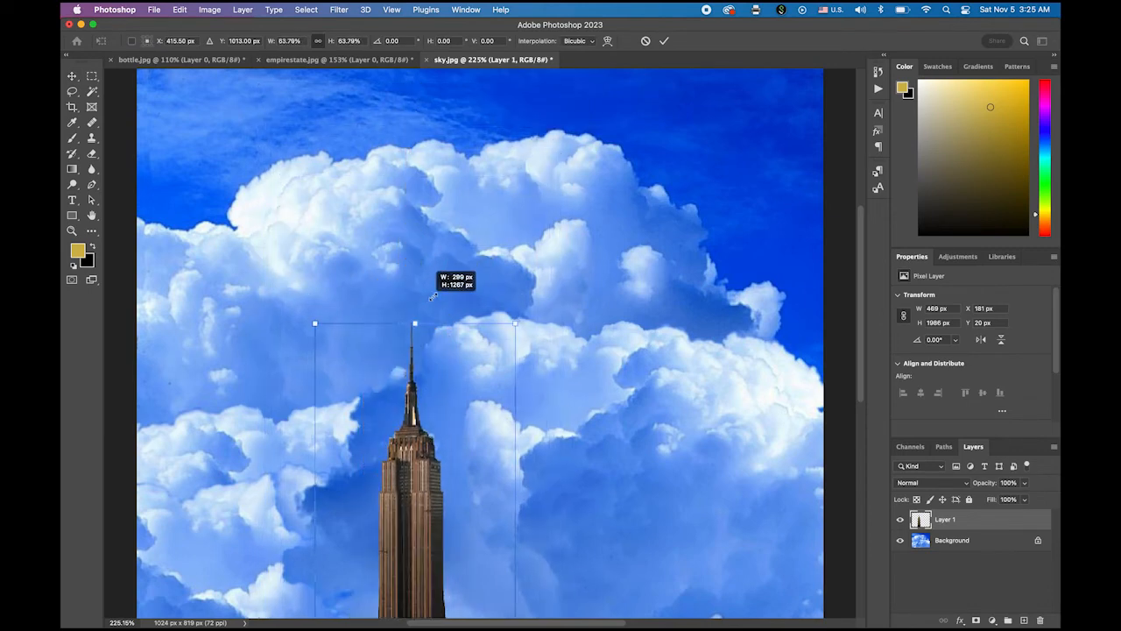
left_click_drag(410, 470, 333, 256)
left_click_drag(440, 111, 414, 212)
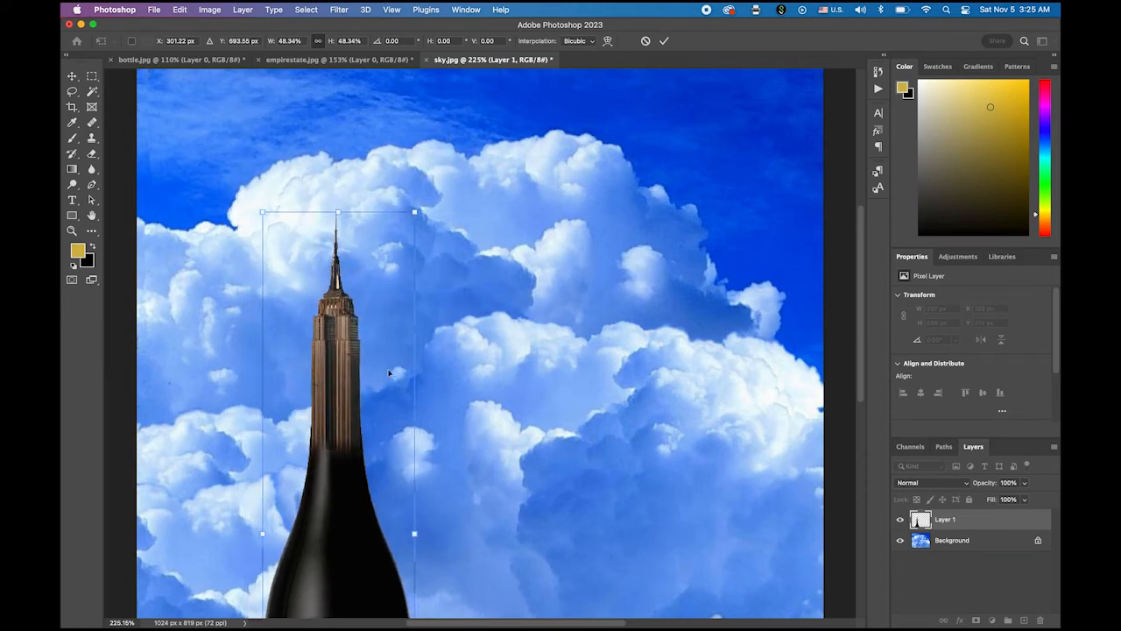
left_click_drag(342, 419, 353, 311)
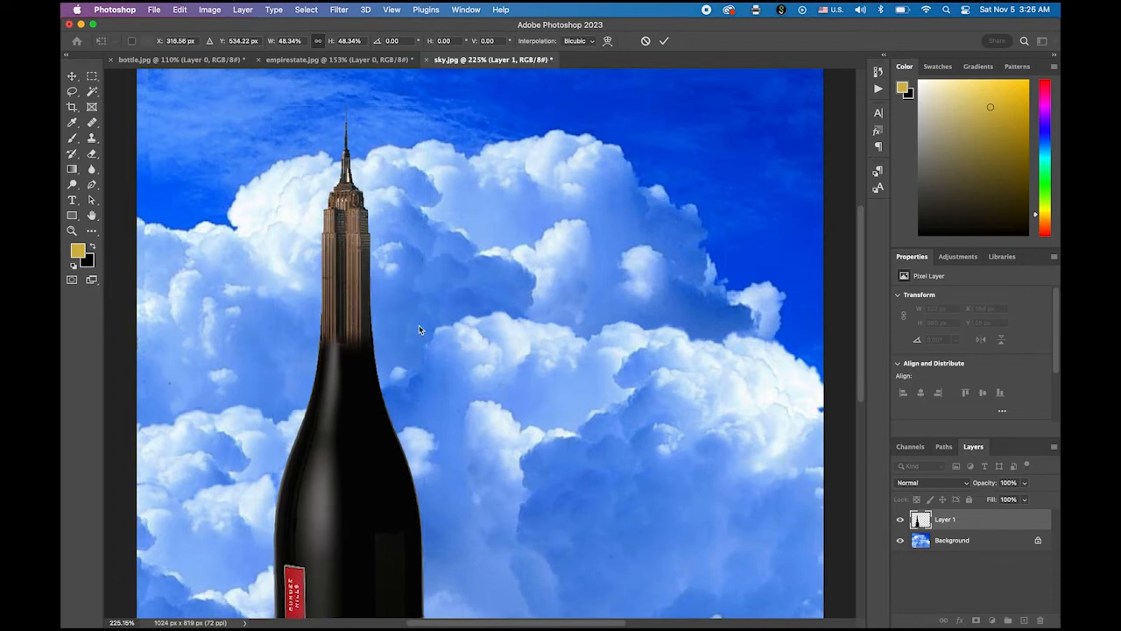
key("Return")
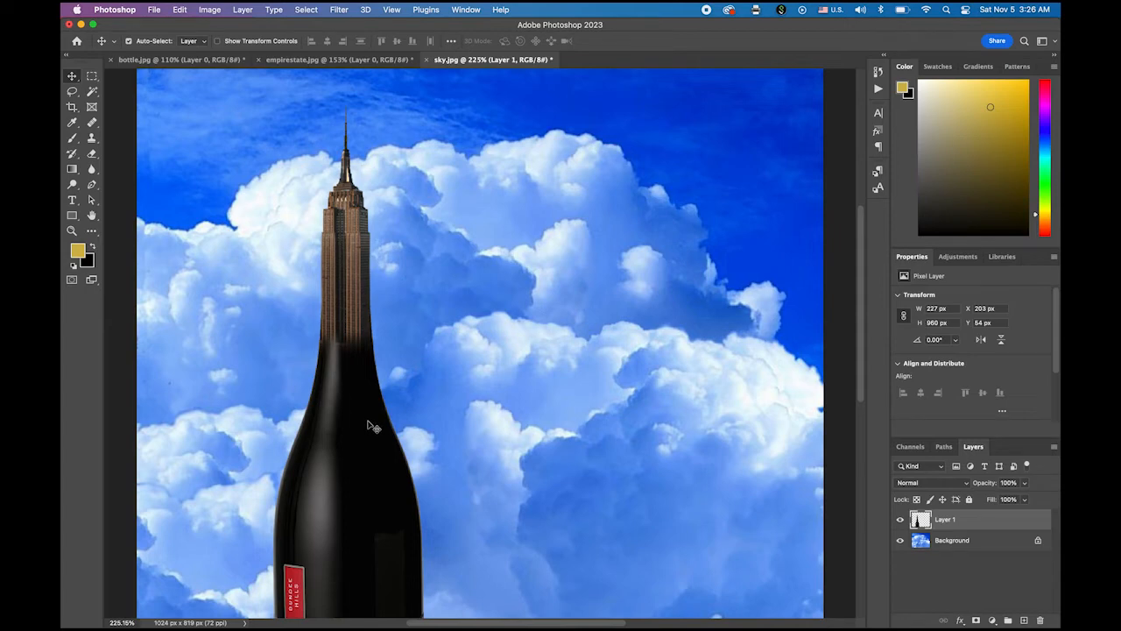
Switch to Google Chrome and search the BrushLovers home page for clouds brushes
mouse_move(149, 618)
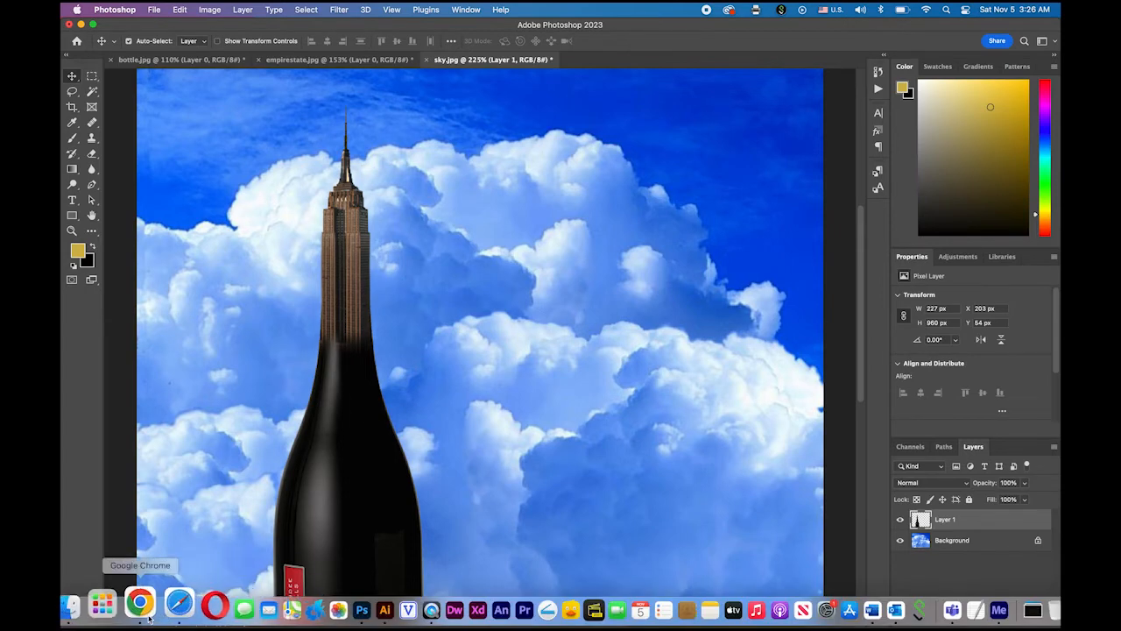
left_click(149, 617)
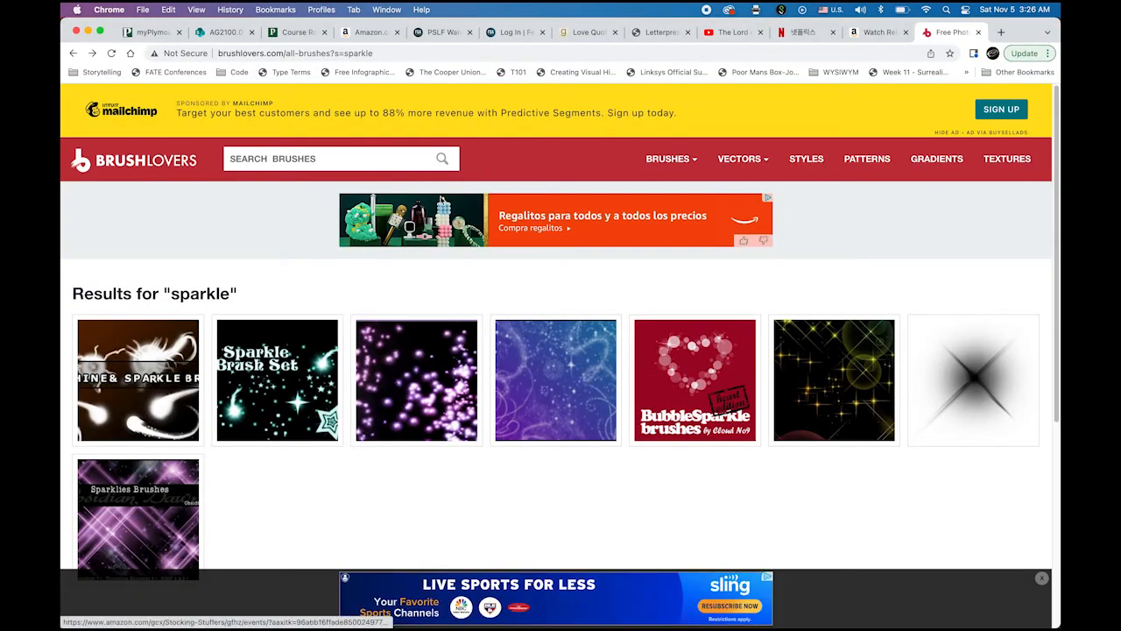
left_click(125, 165)
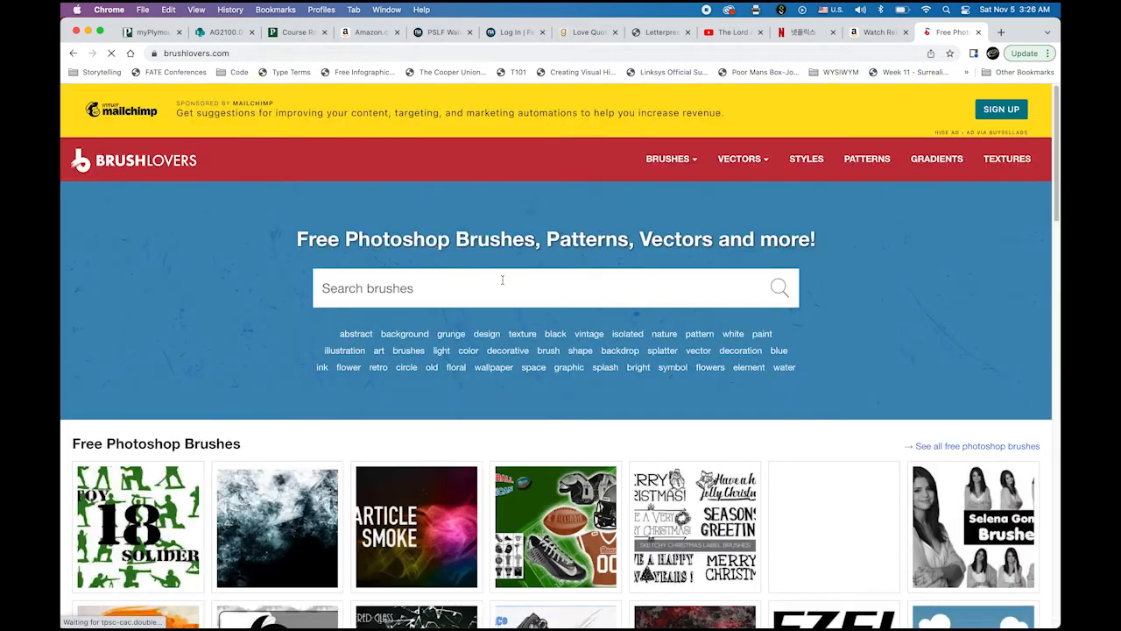
left_click(477, 290)
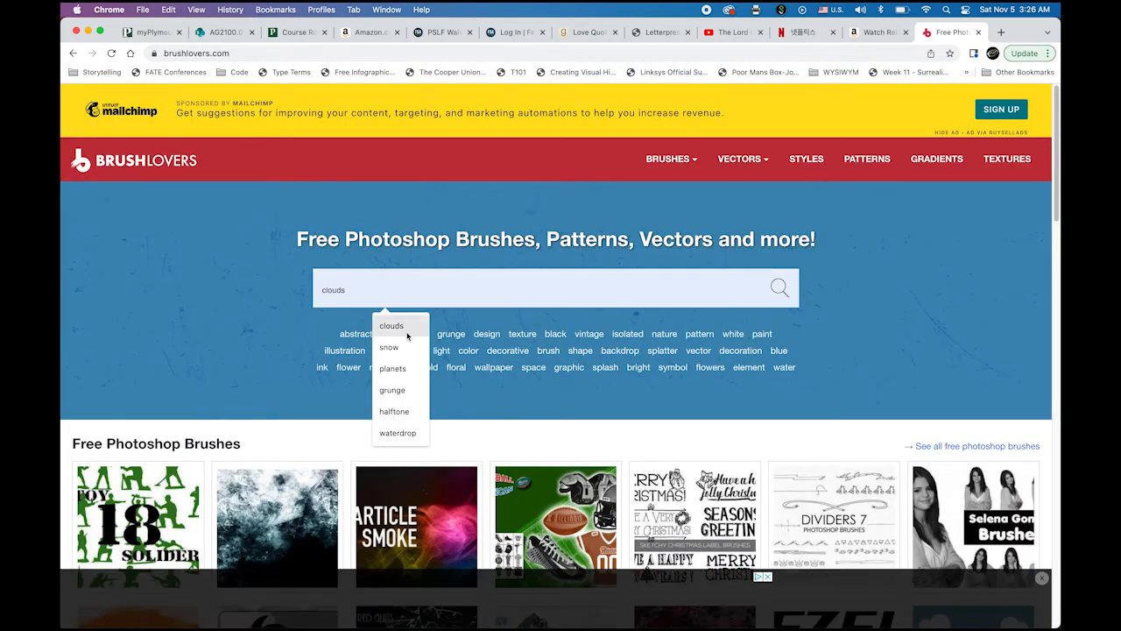
left_click(391, 325)
left_click(786, 297)
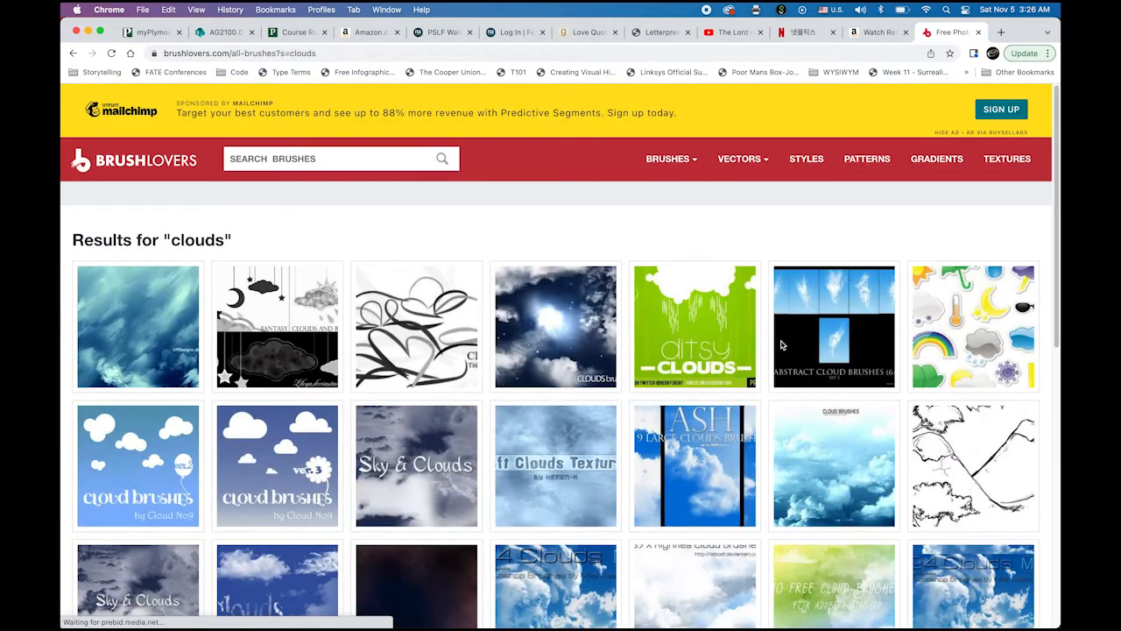
Open the 24 Clouds brush set from the results and bring its free download option into view
scroll(782, 342, "down", 4)
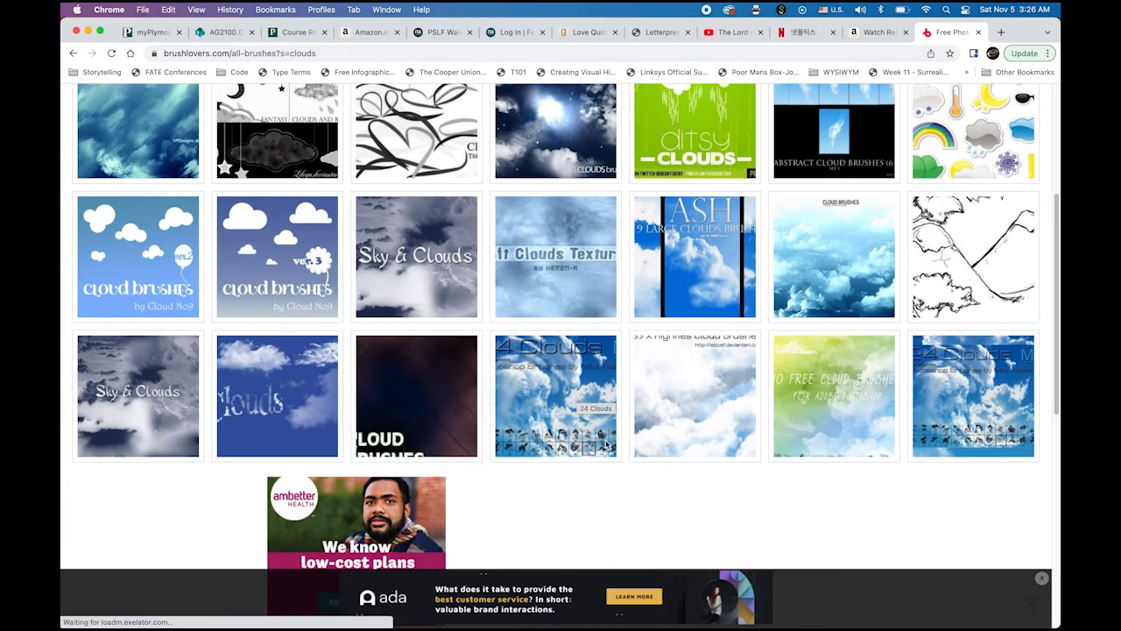
left_click(550, 397)
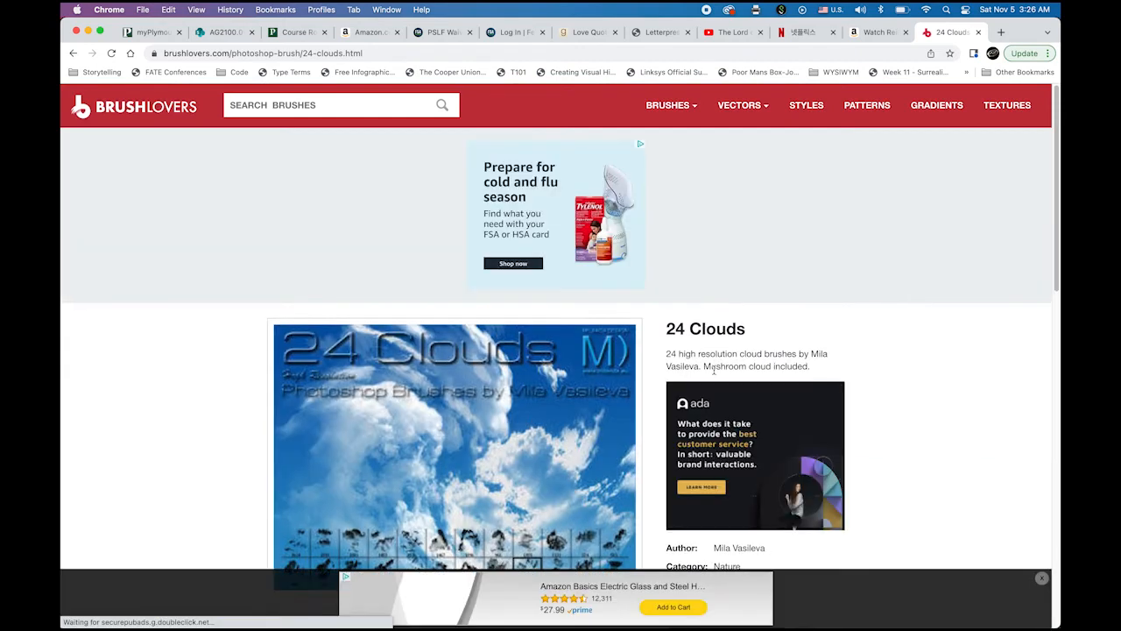
scroll(714, 375, "down", 3)
scroll(715, 375, "down", 2)
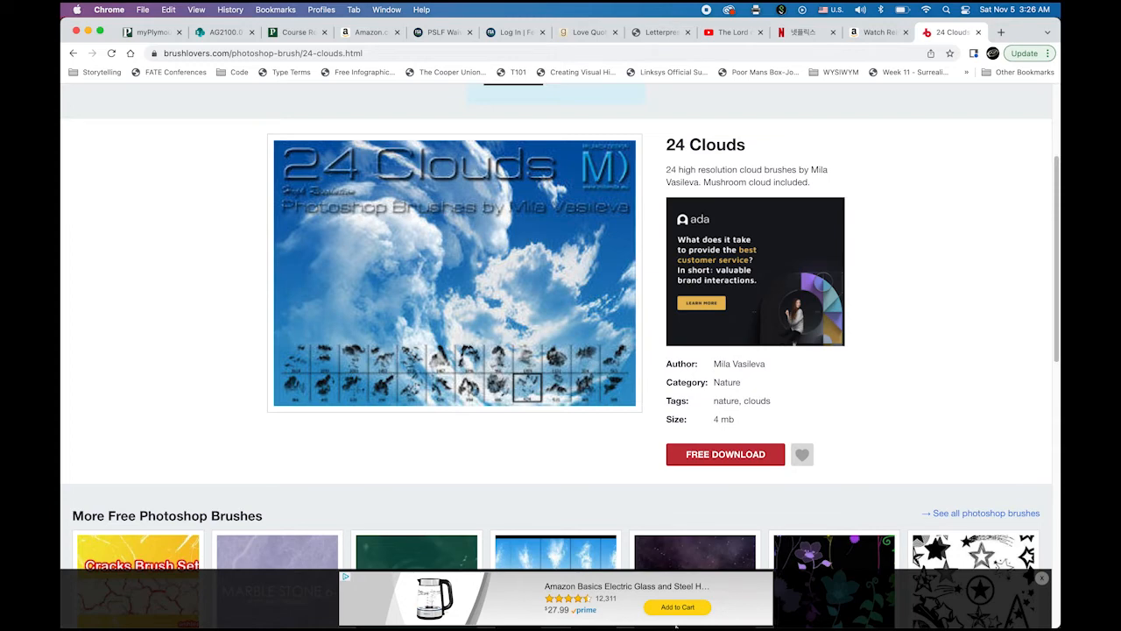
Switch to Photoshop, activate the Brush tool and open its brush presets
mouse_move(525, 619)
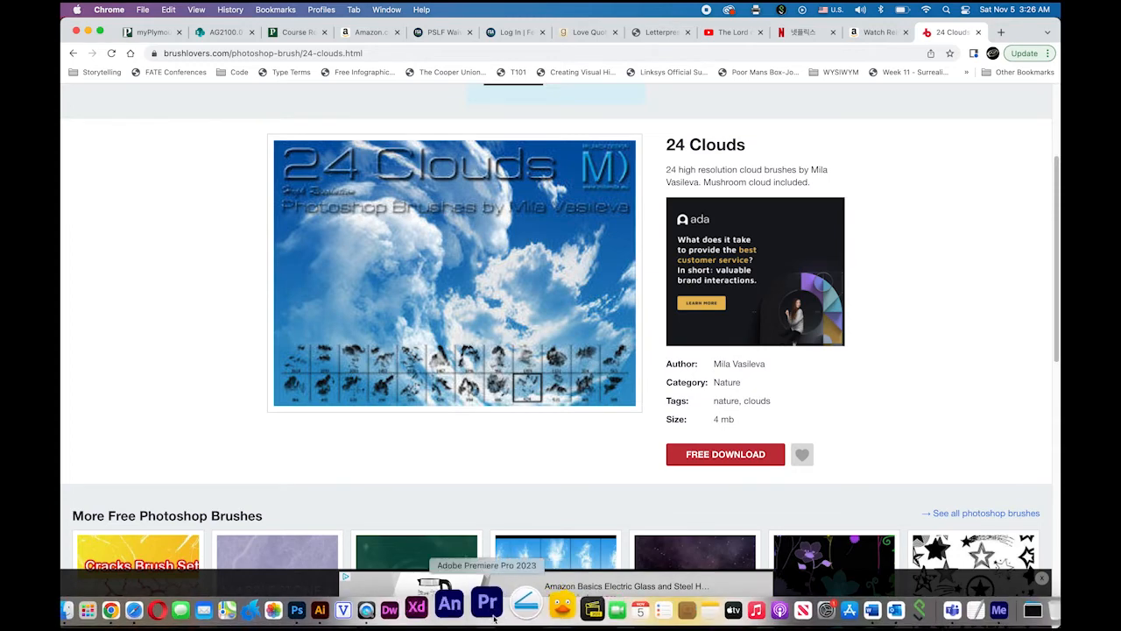
left_click(303, 611)
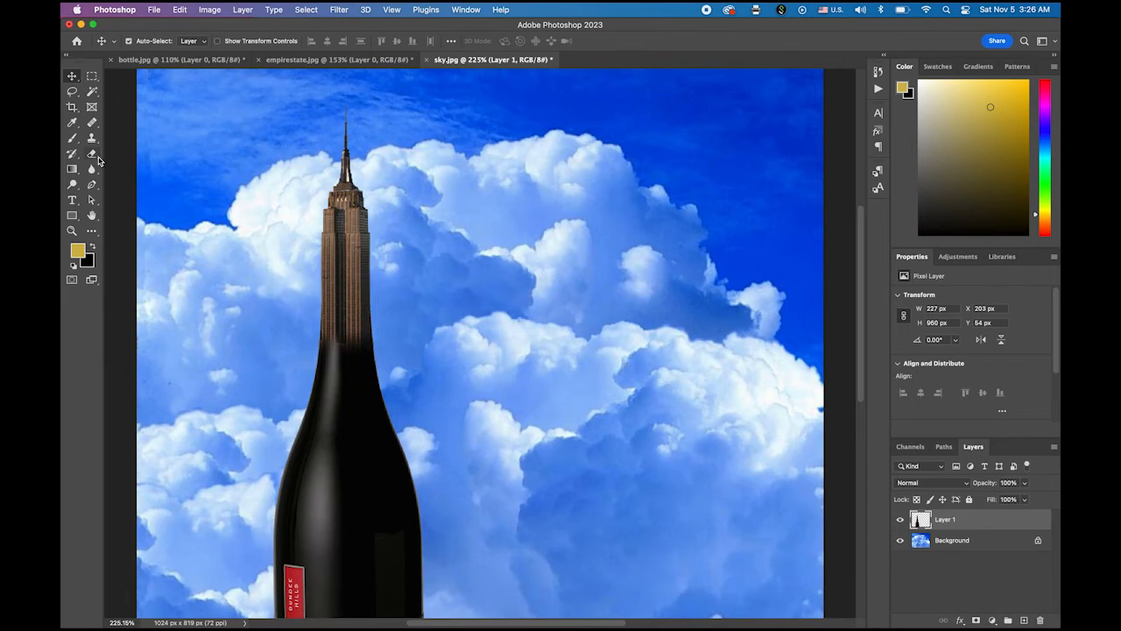
left_click(73, 141)
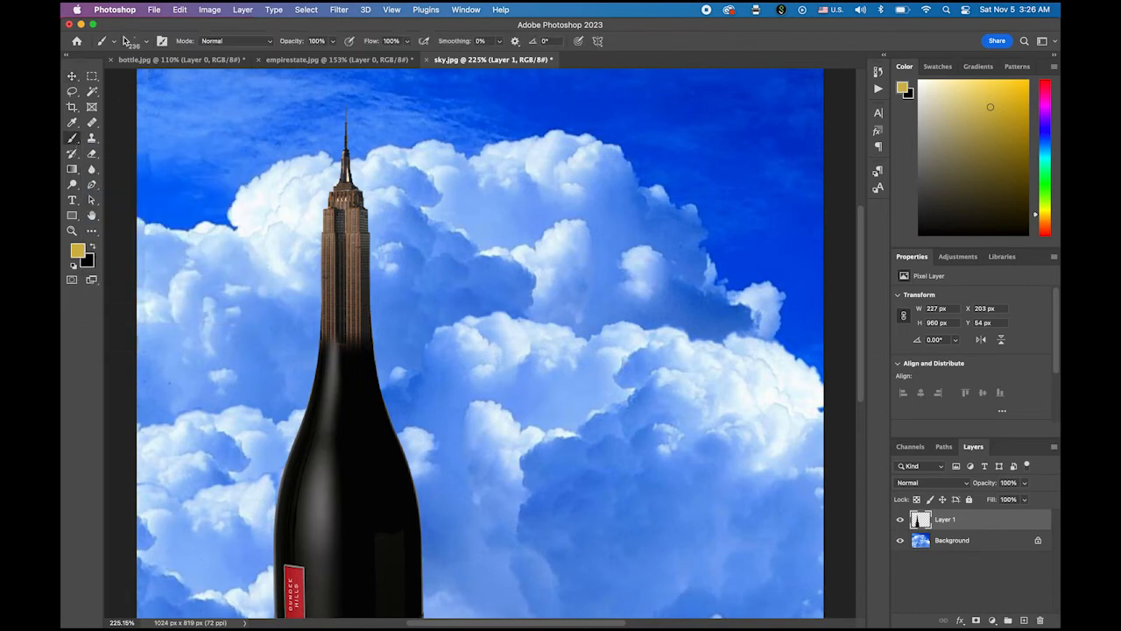
left_click(149, 47)
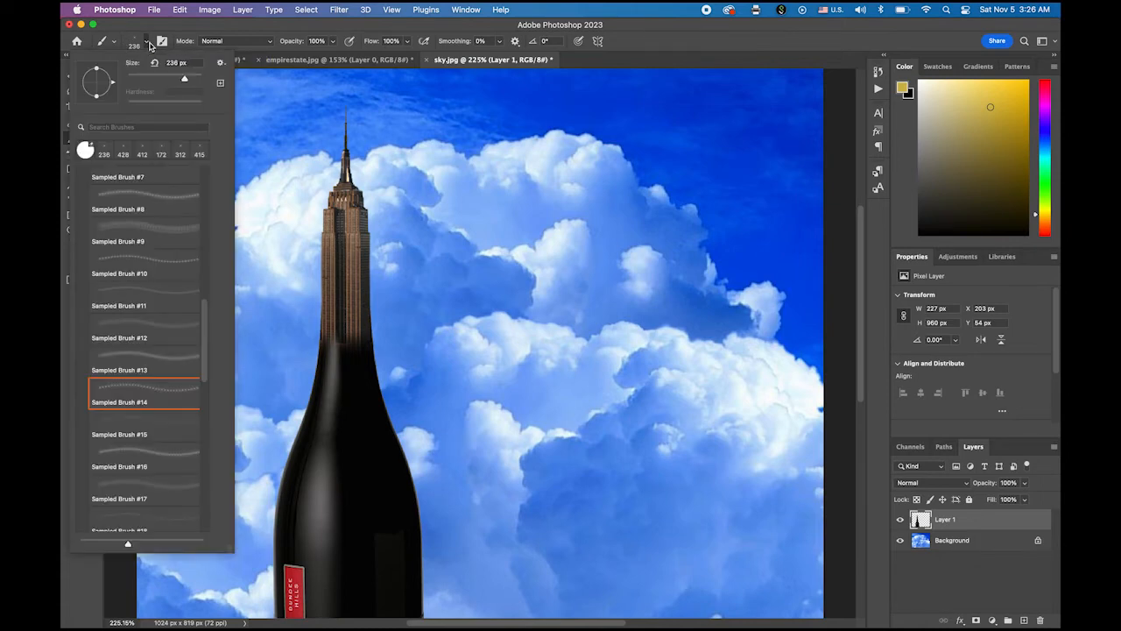
left_click(220, 63)
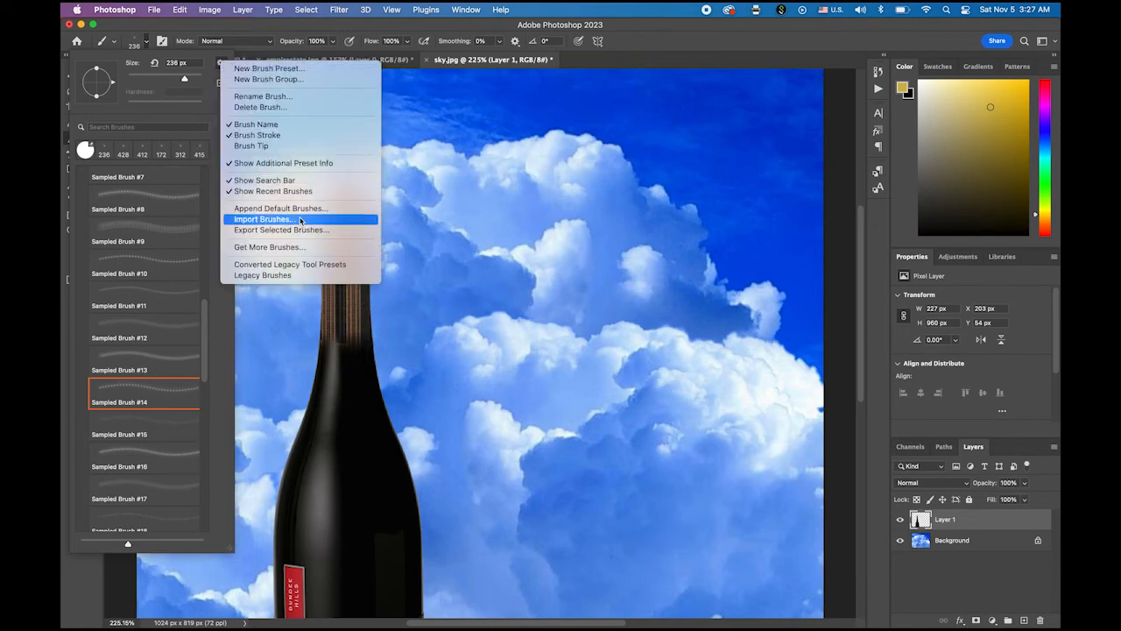
left_click(300, 220)
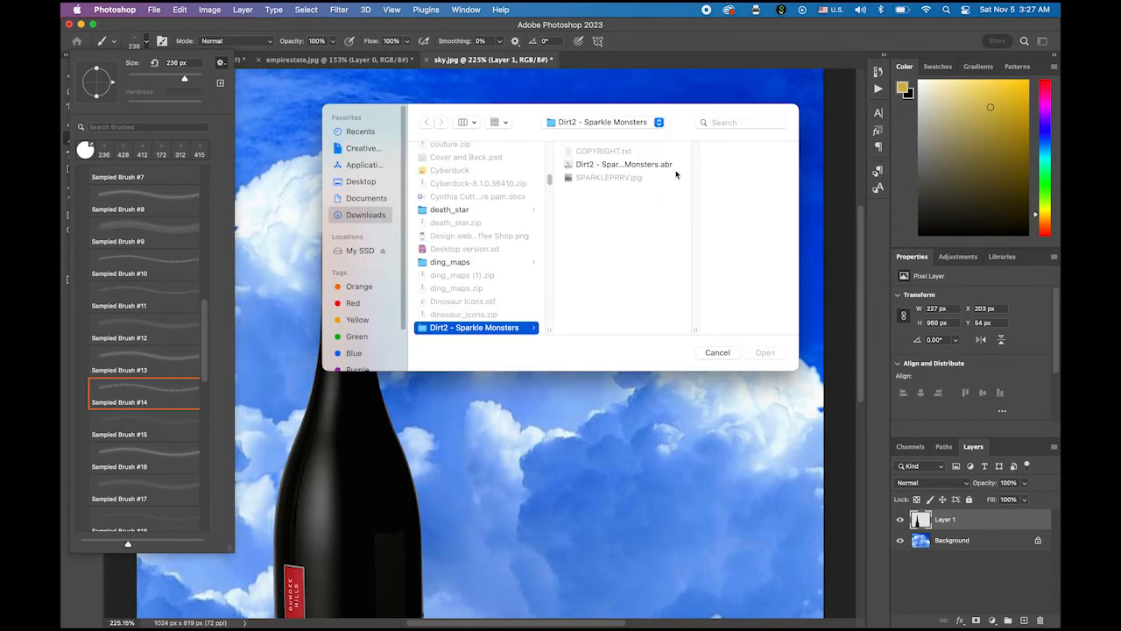
left_click(718, 352)
Expand the Clouds-by-Mila brush group and choose the Clouds1614 brush
left_click_drag(206, 333, 215, 164)
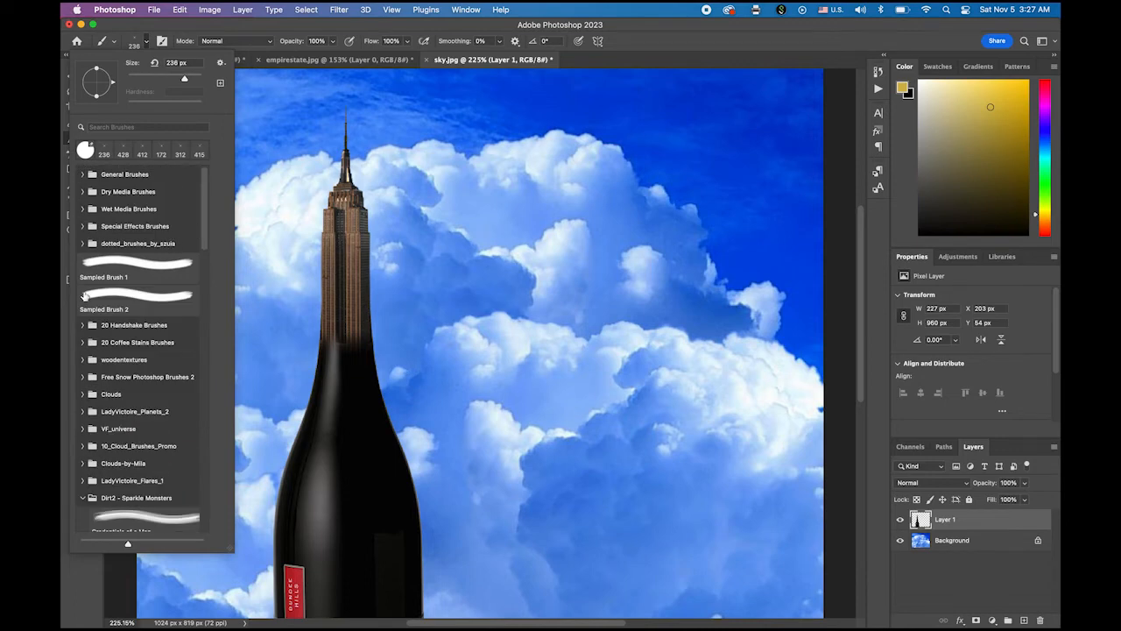
left_click_drag(204, 240, 200, 269)
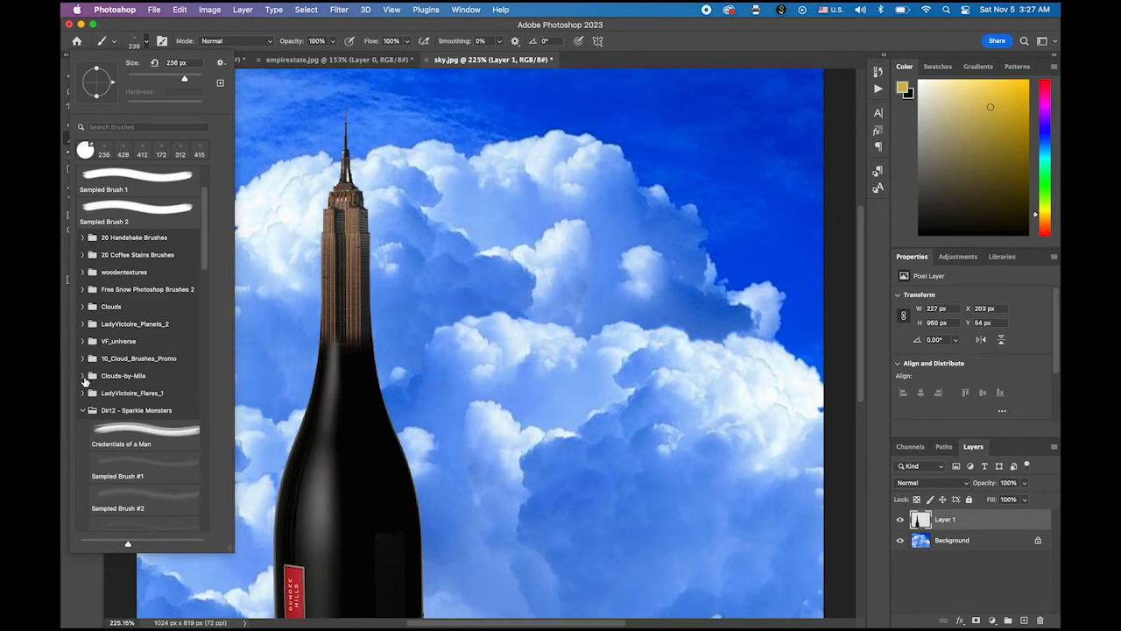
left_click(83, 377)
left_click(178, 401)
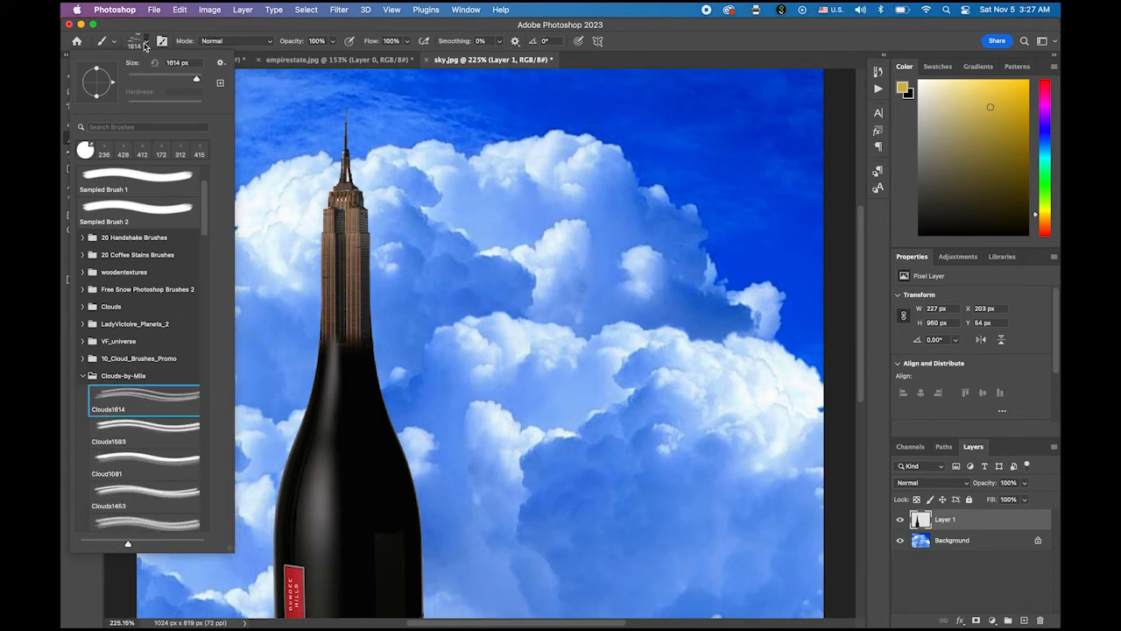
left_click(145, 44)
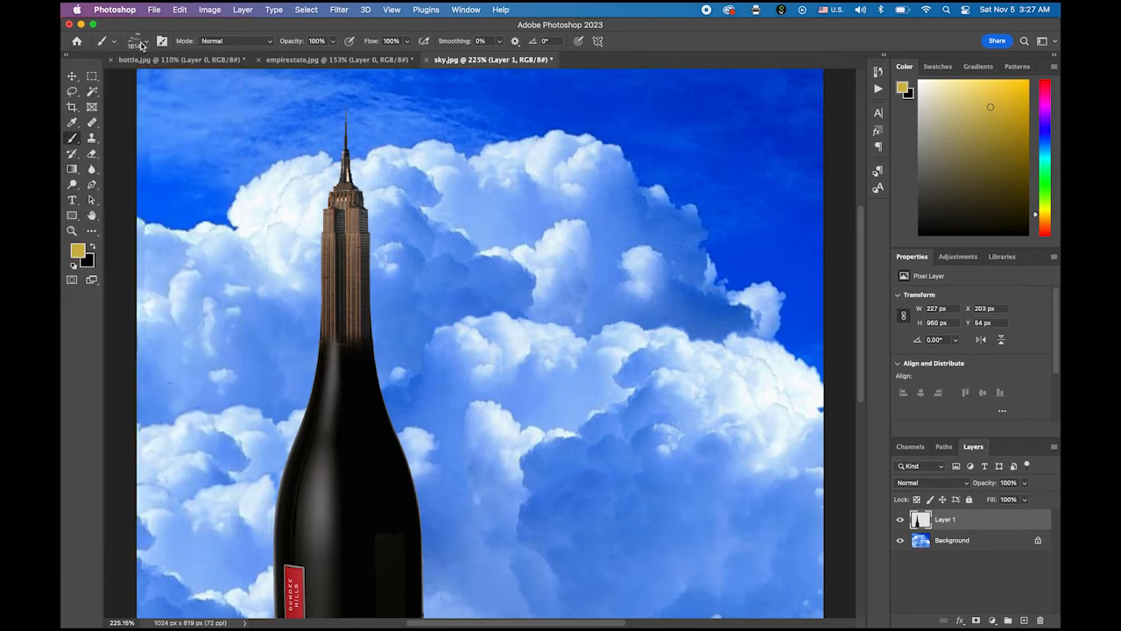
Set the foreground colour to white and add a new layer above the bottle layer
left_click(71, 268)
left_click(92, 249)
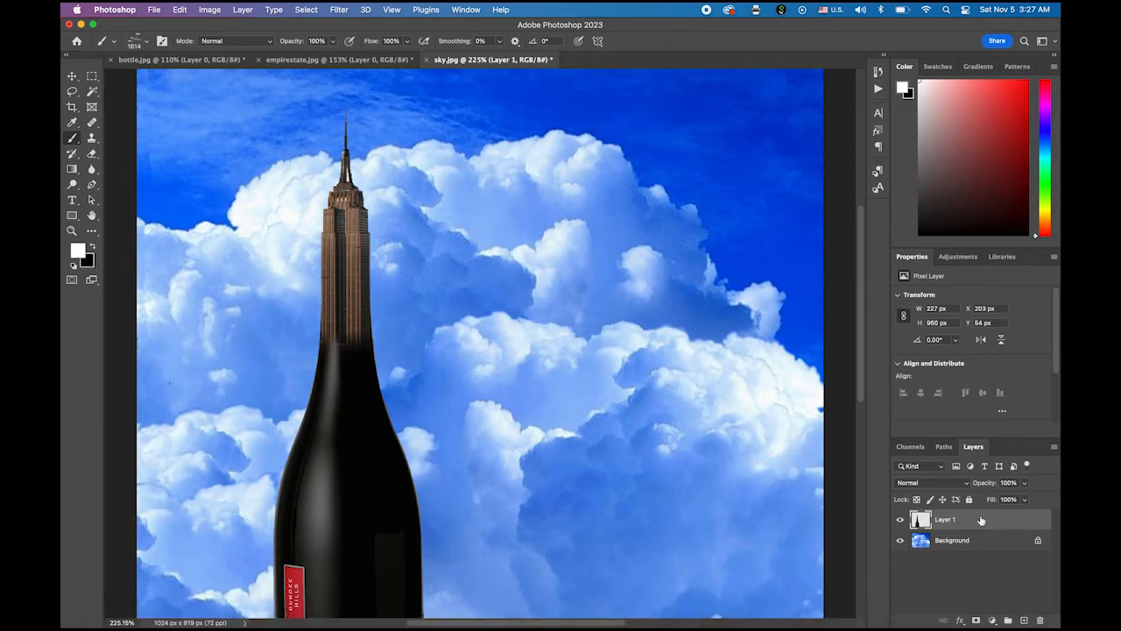
left_click(1024, 620)
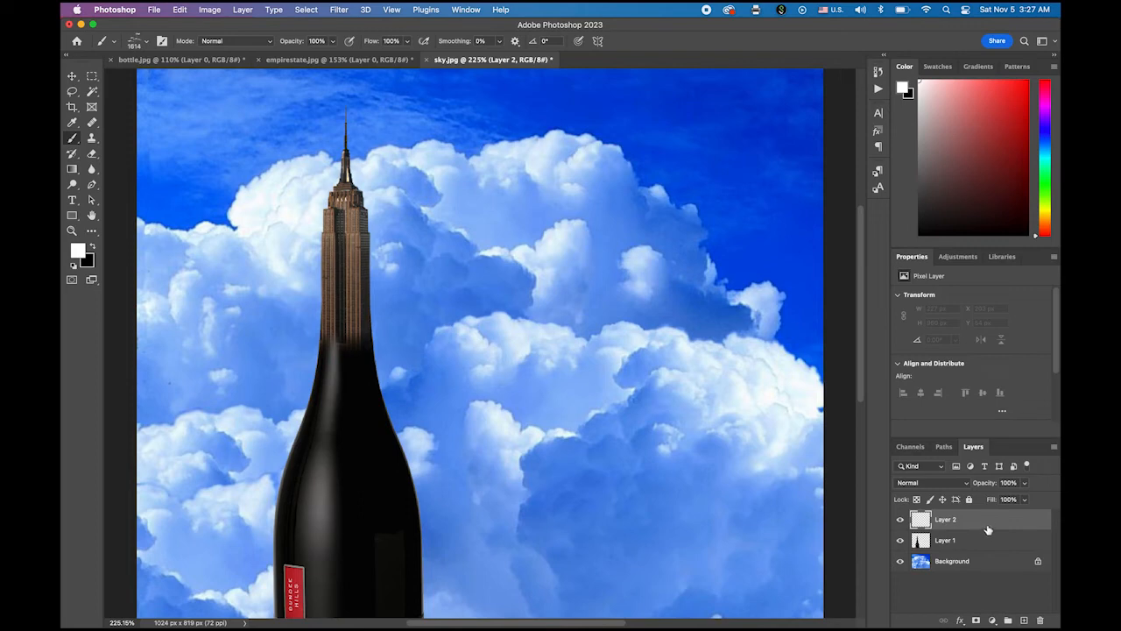
Choose the Clouds1593 brush and set its size to 508 px
left_click(142, 41)
left_click(142, 429)
left_click_drag(197, 78, 193, 79)
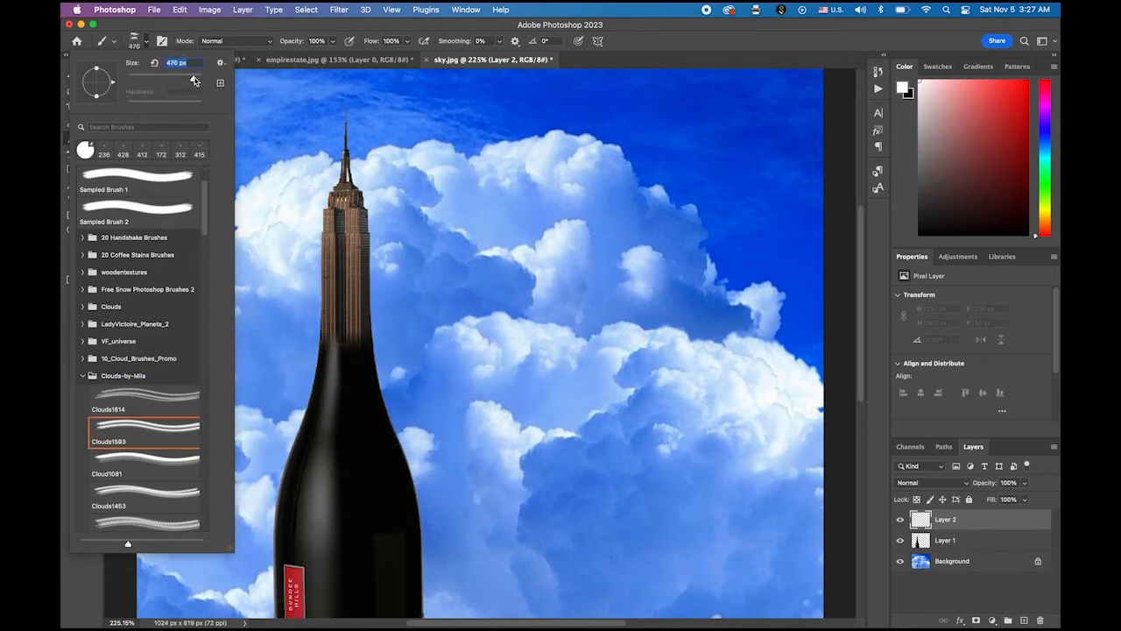
left_click_drag(195, 81, 198, 82)
left_click_drag(195, 82, 195, 81)
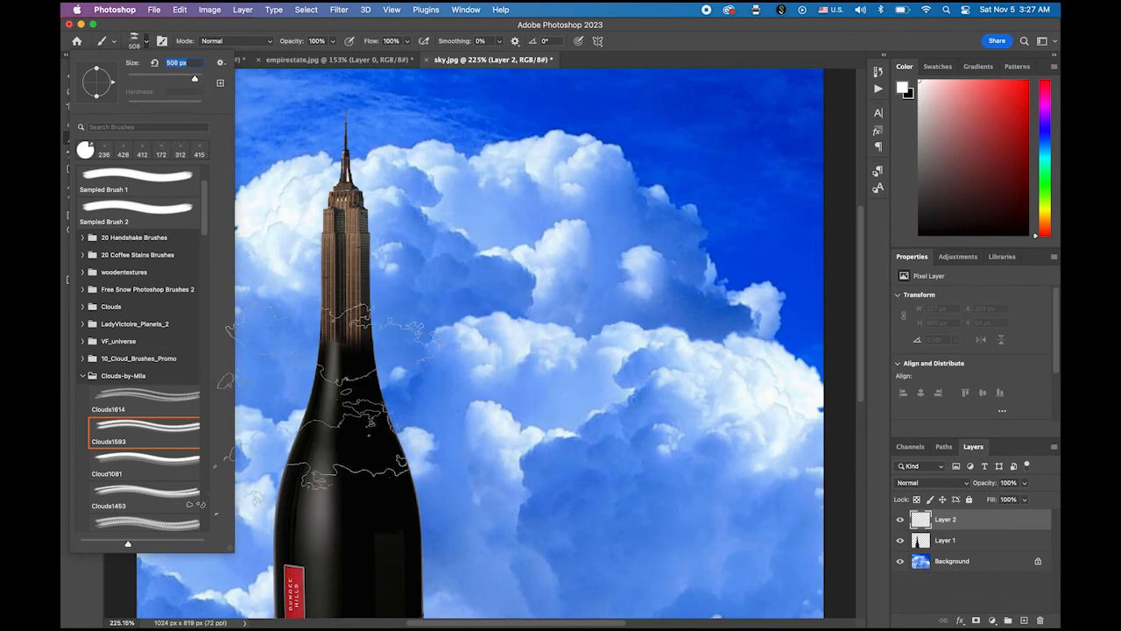
Undo a trial cloud stamp on the bottle's shoulder and stamp one higher, over the building's base and the bottle neck
left_click(337, 487)
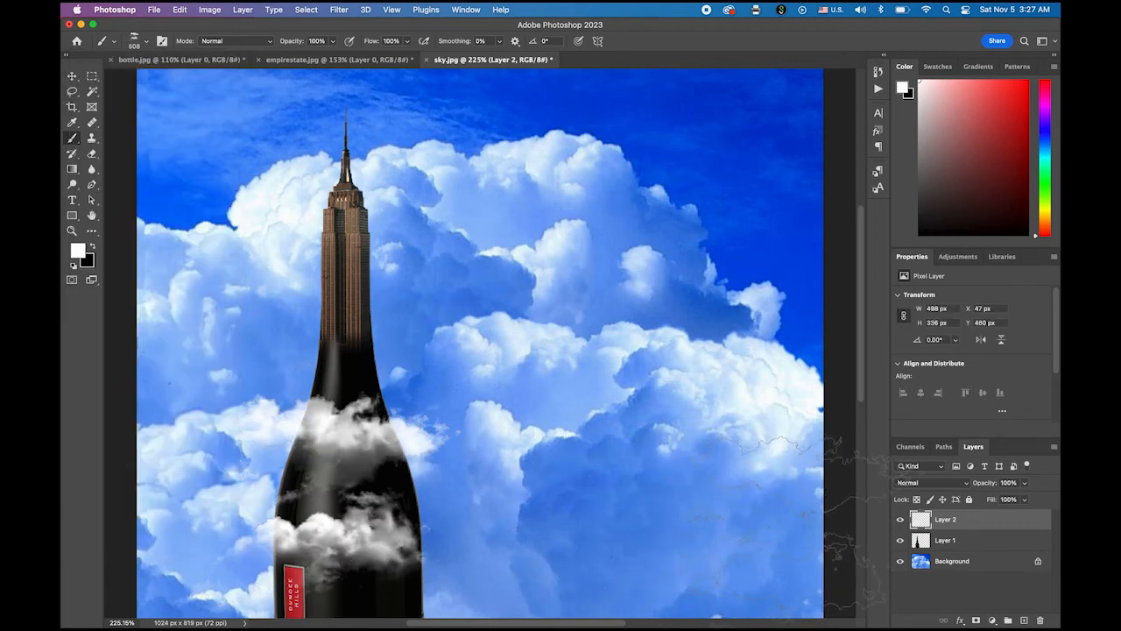
key("super+z")
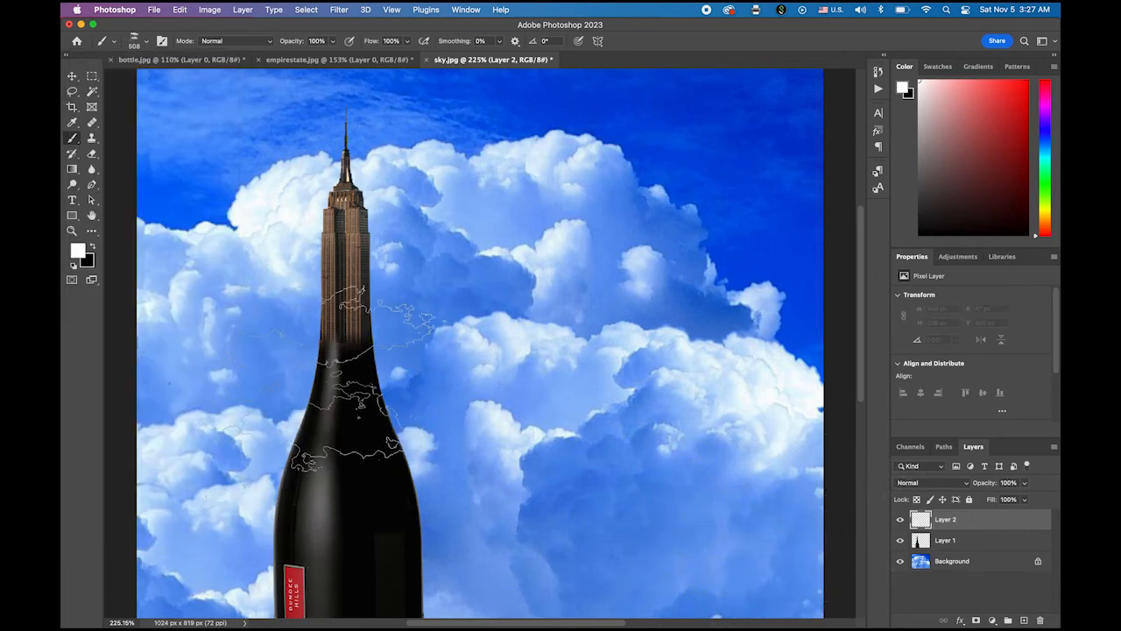
left_click(325, 385)
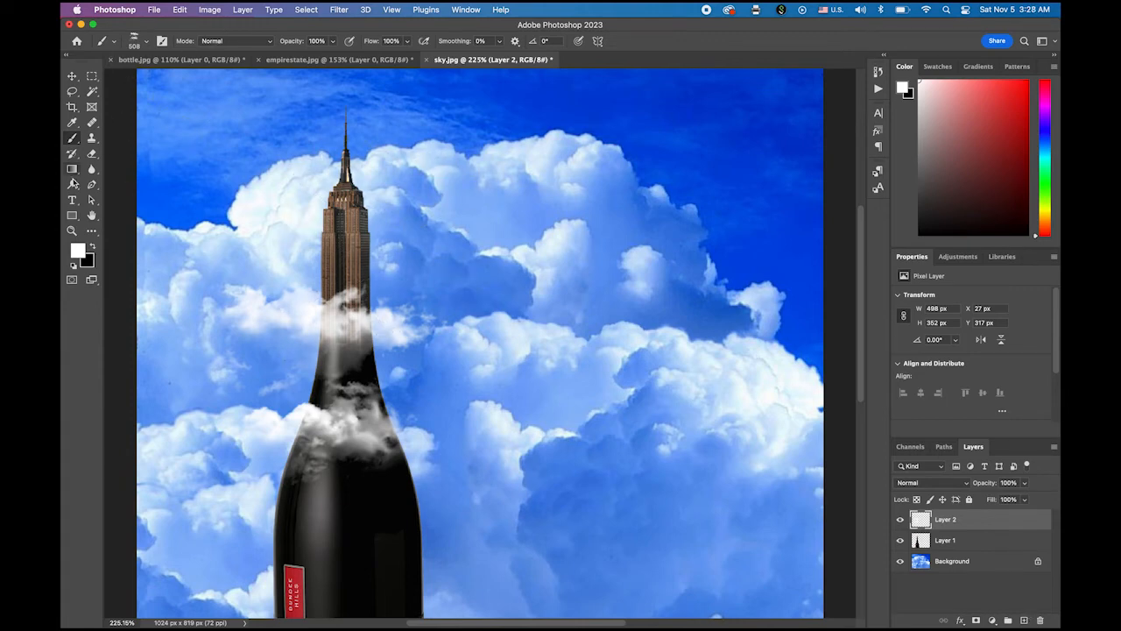
Activate the Type tool and set the font to Impact
left_click(72, 204)
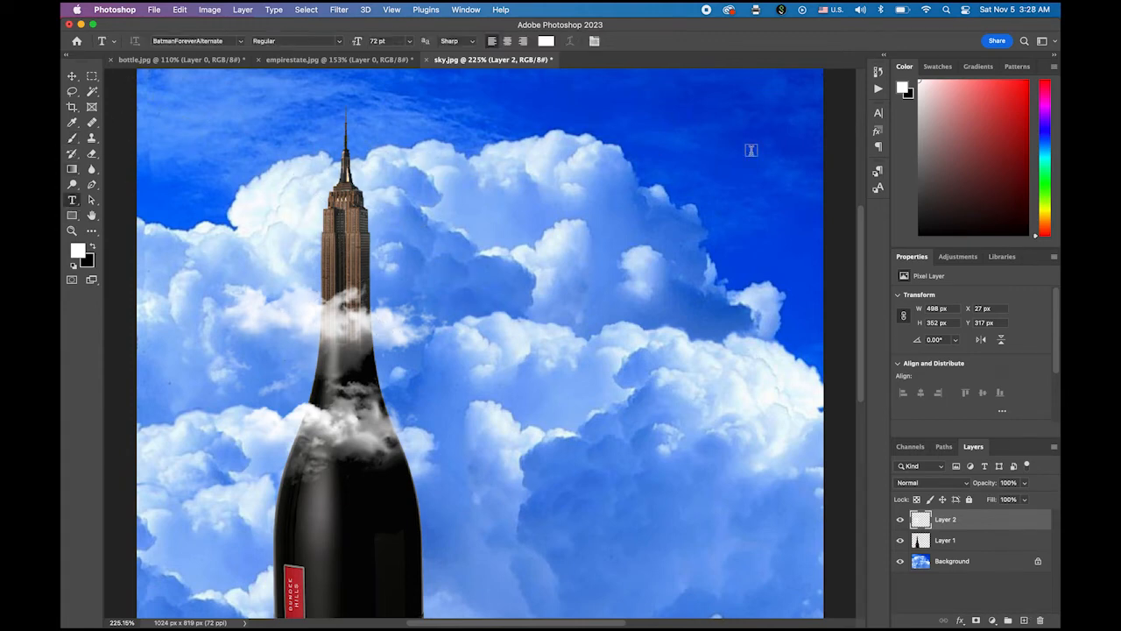
left_click(878, 114)
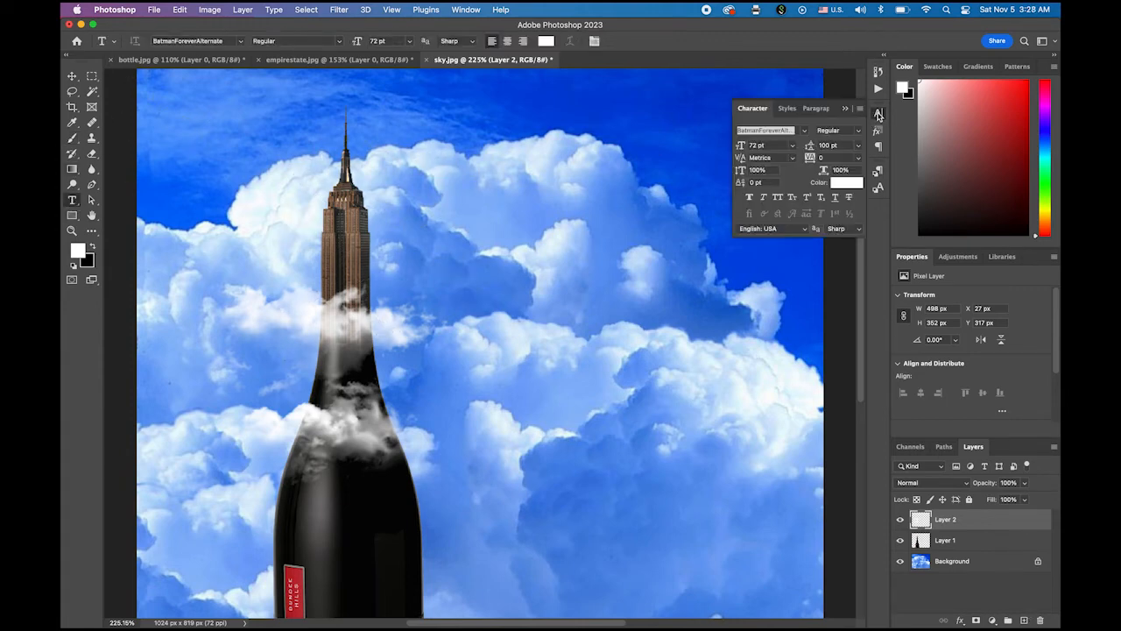
left_click(804, 131)
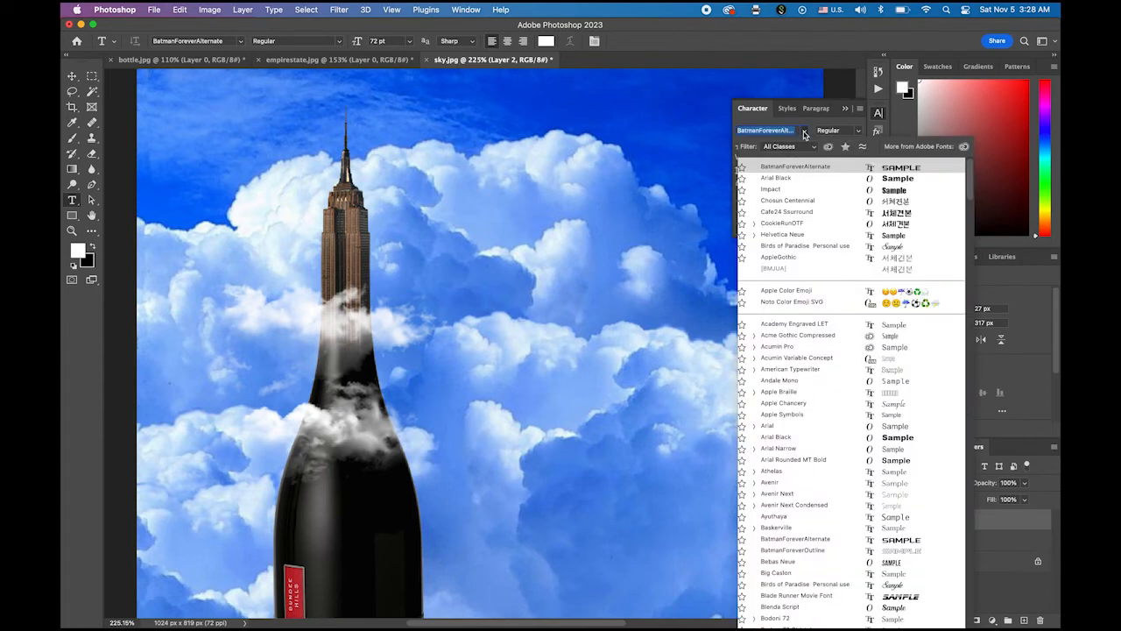
left_click(828, 191)
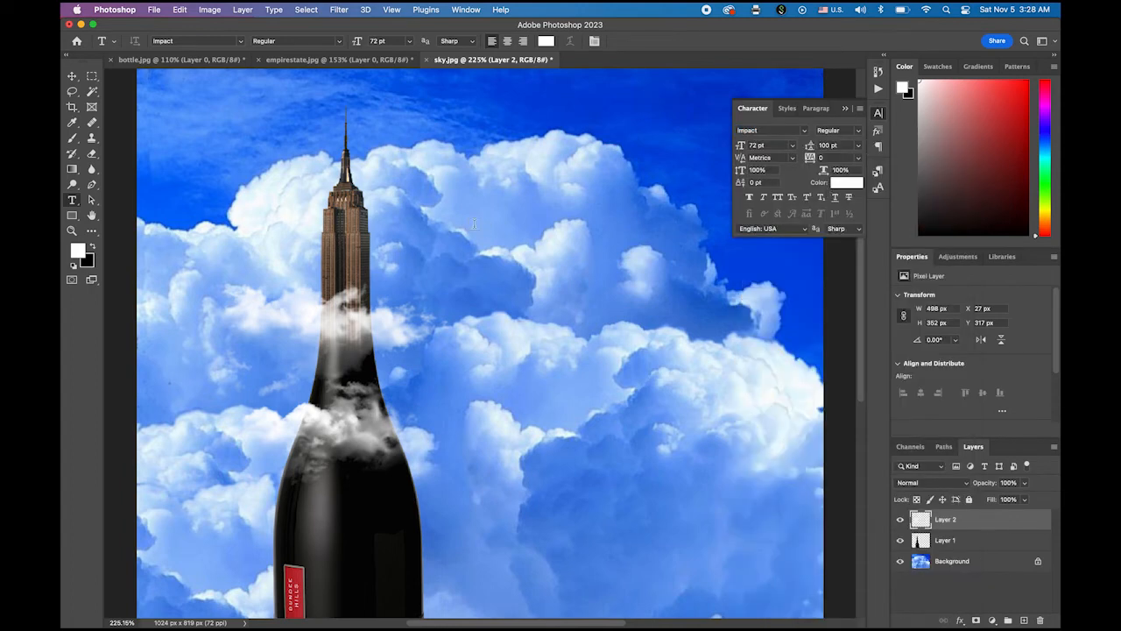
Add the text "Wine & the City" on three lines in the sky beside the building, with "&" on its own line
left_click(604, 242)
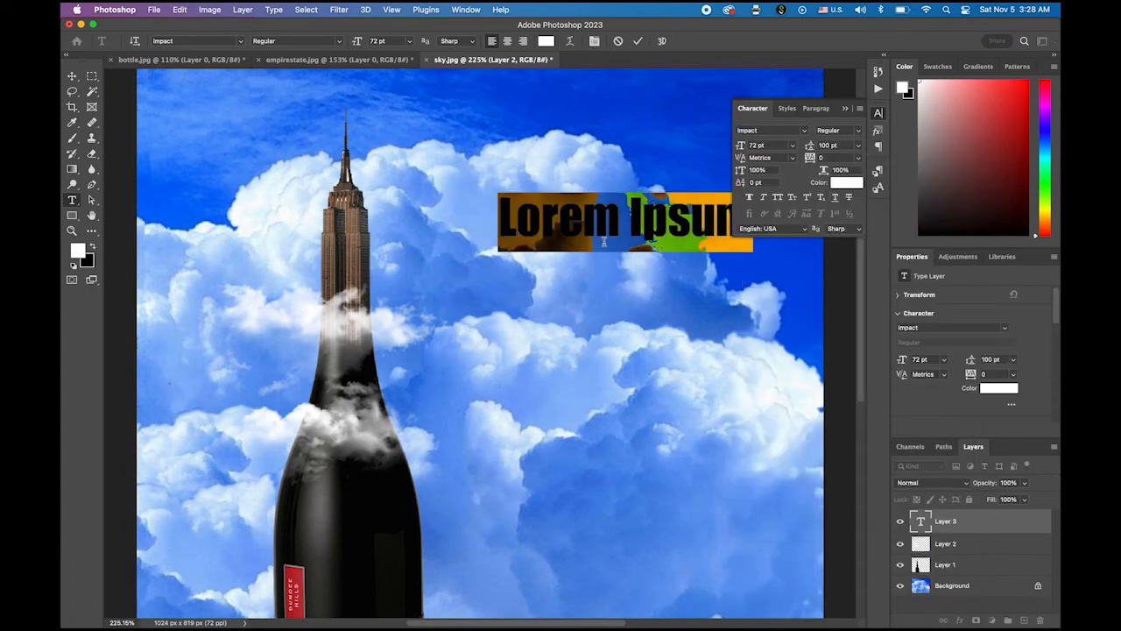
type("Wine")
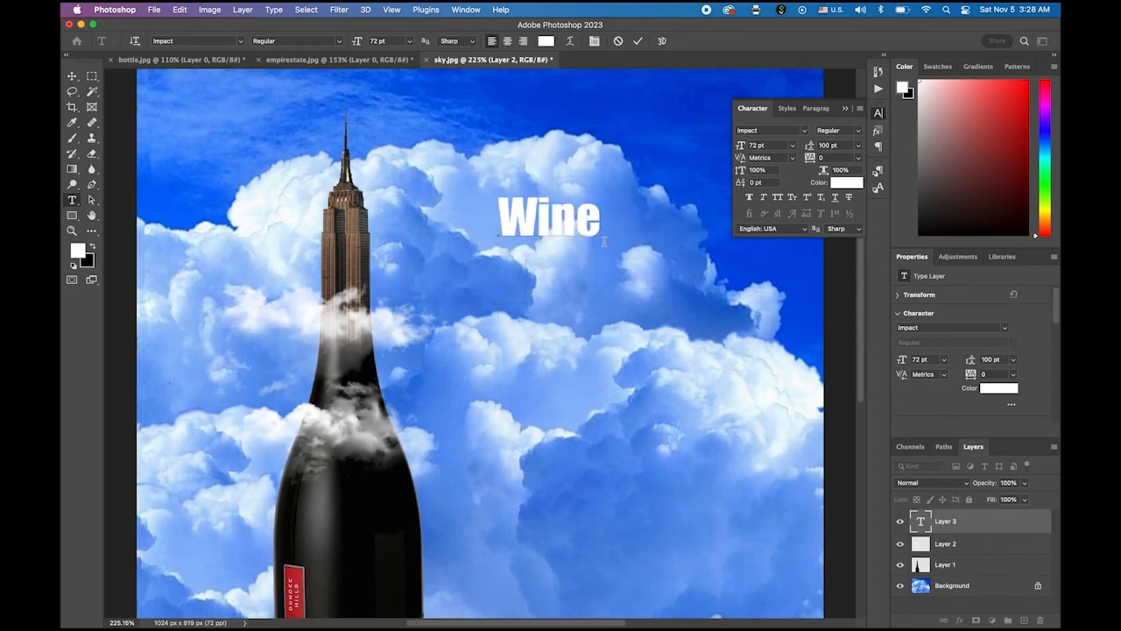
key("Return")
type("& ")
type("the Ci")
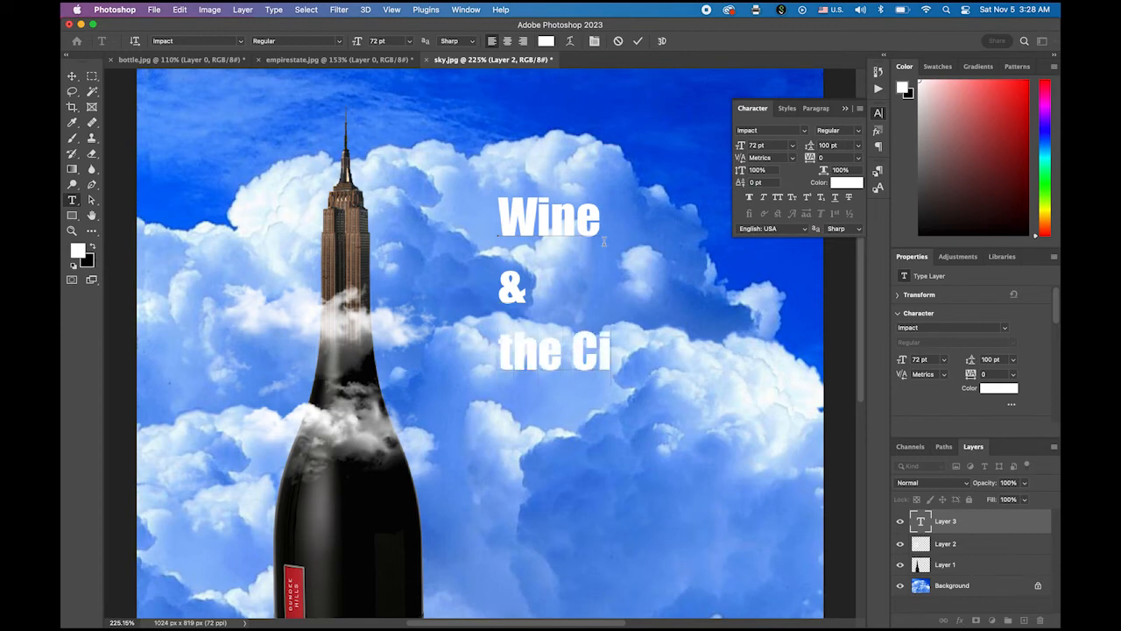
type("ty")
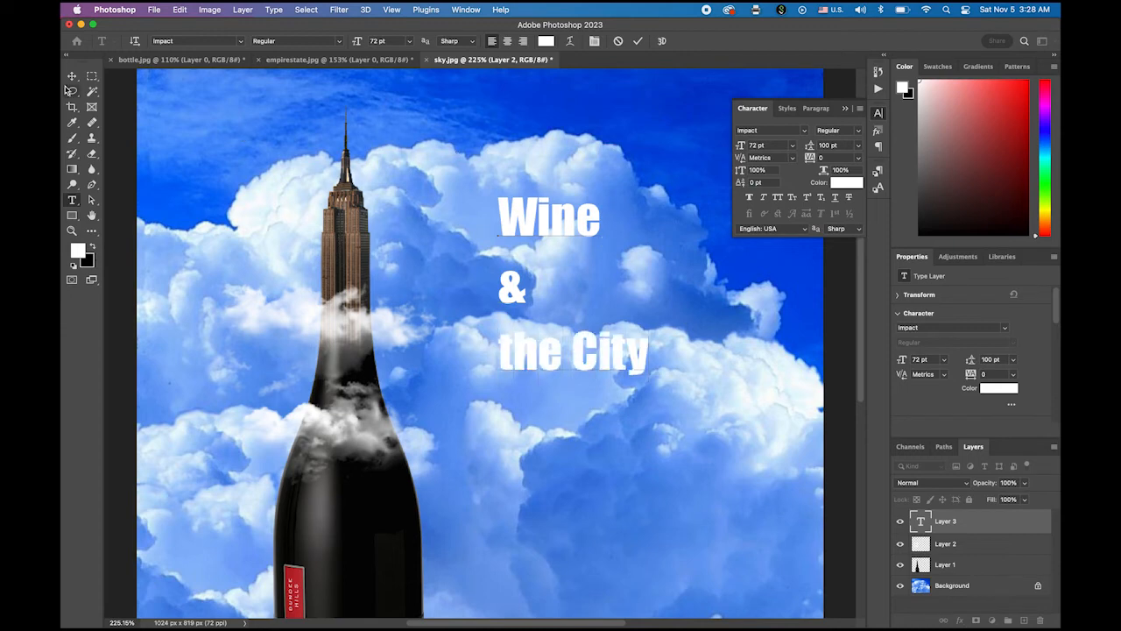
Move the title slightly down and to the right and set its font size to 150 pt
left_click(72, 76)
left_click_drag(554, 232, 571, 255)
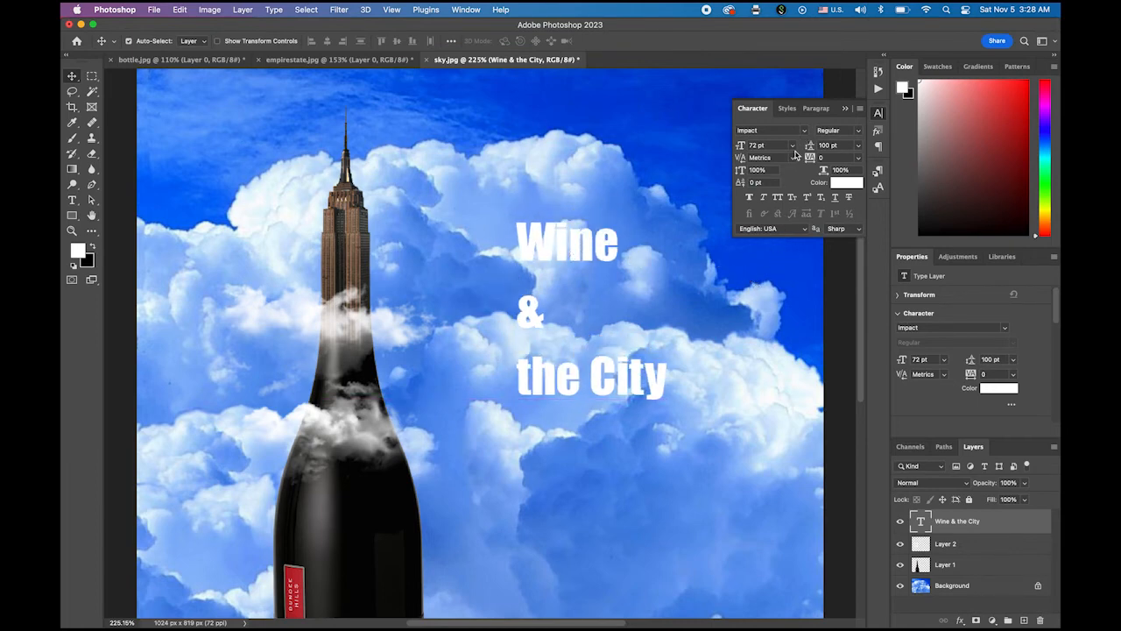
left_click_drag(770, 144, 715, 148)
type("160")
key("Return")
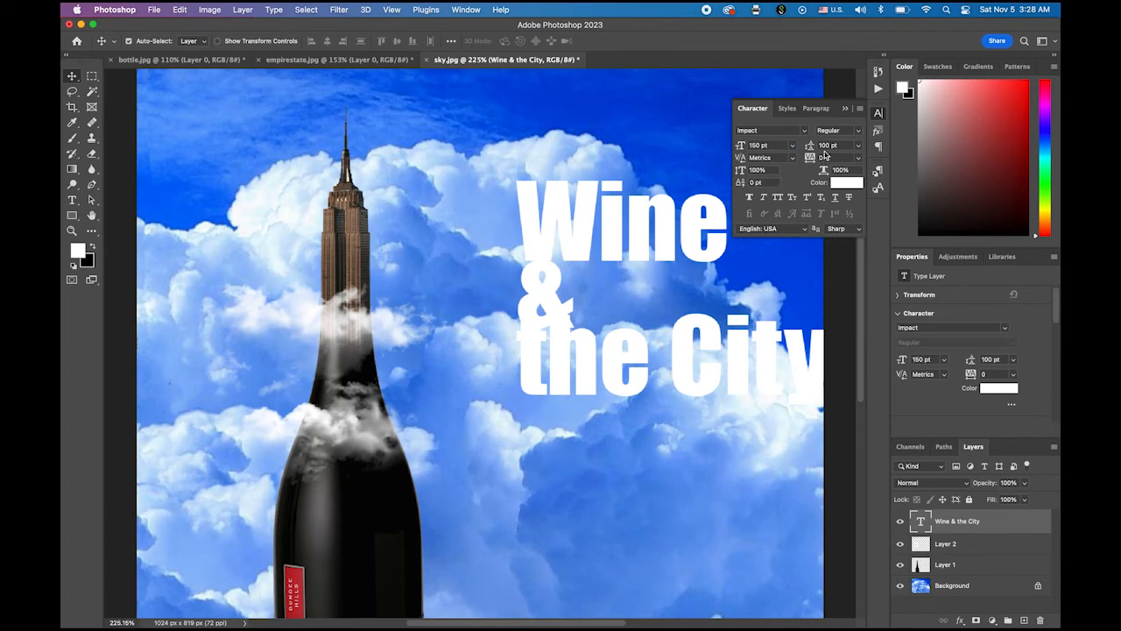
Set the title's leading to Auto and move the title left so it fits inside the image
left_click(859, 146)
left_click(831, 156)
left_click_drag(585, 244, 541, 242)
Try leading values of 72 pt and 100 pt on the title
left_click(859, 131)
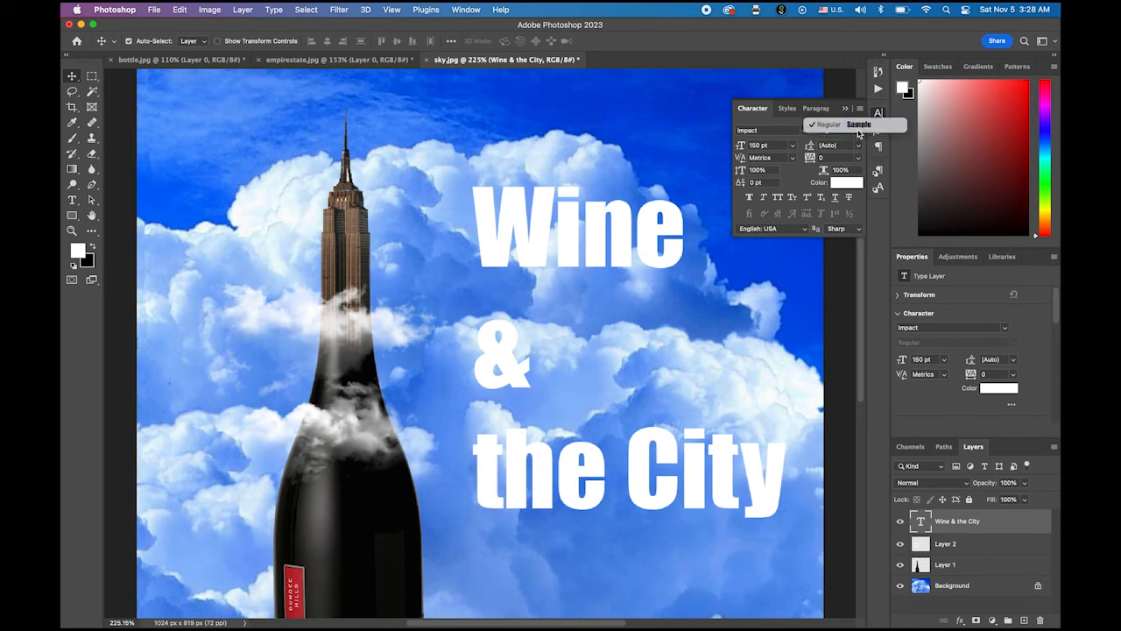
left_click(859, 151)
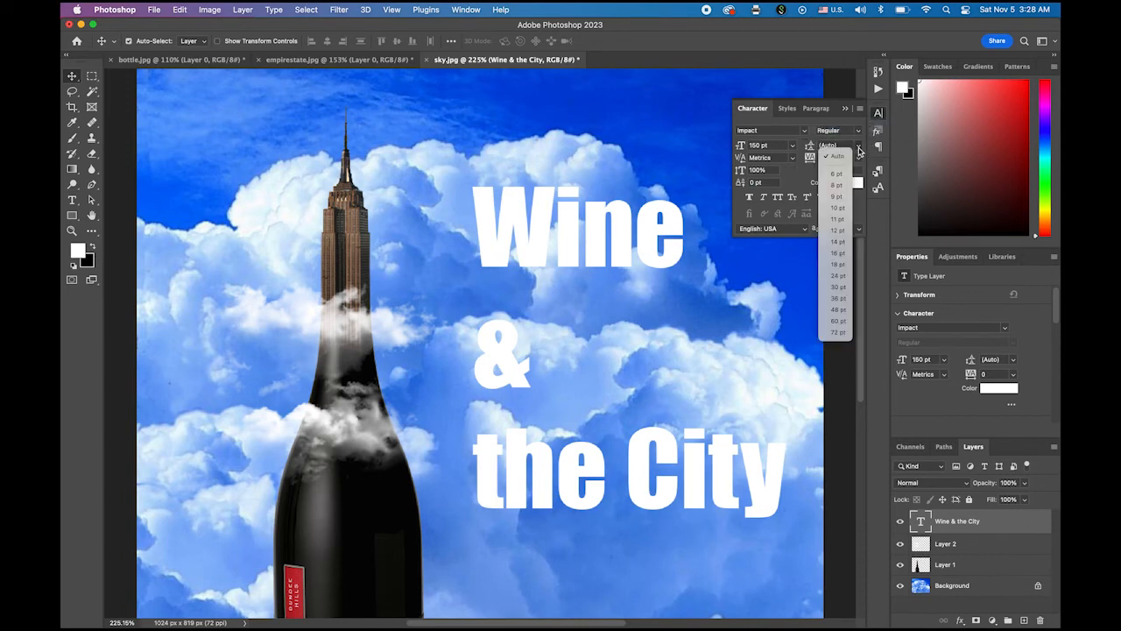
left_click(839, 333)
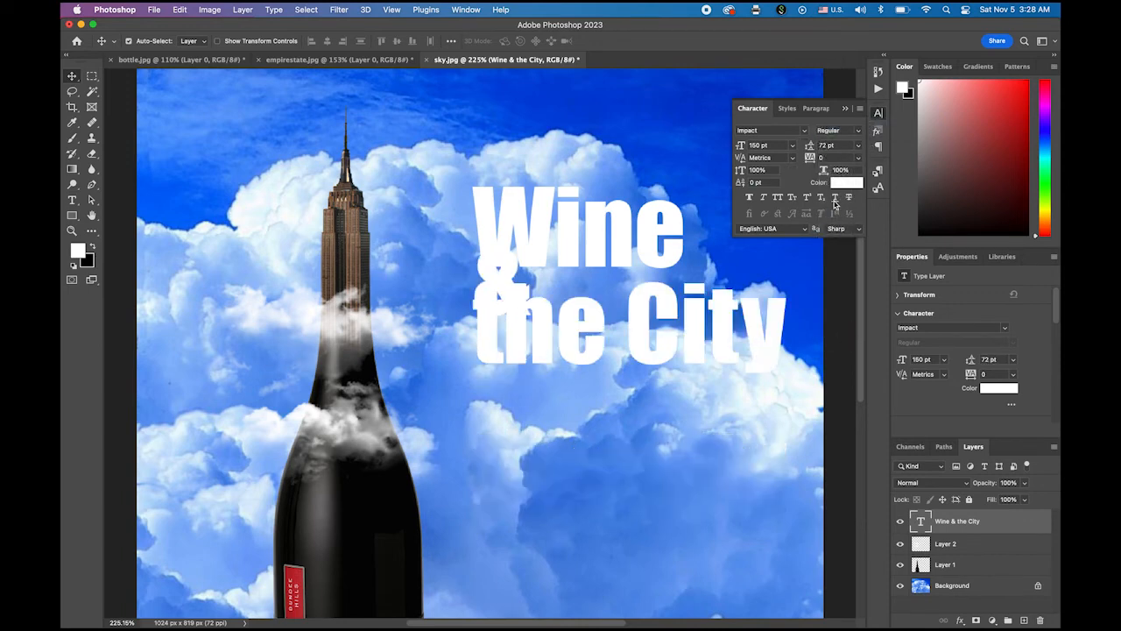
left_click(841, 147)
type("1")
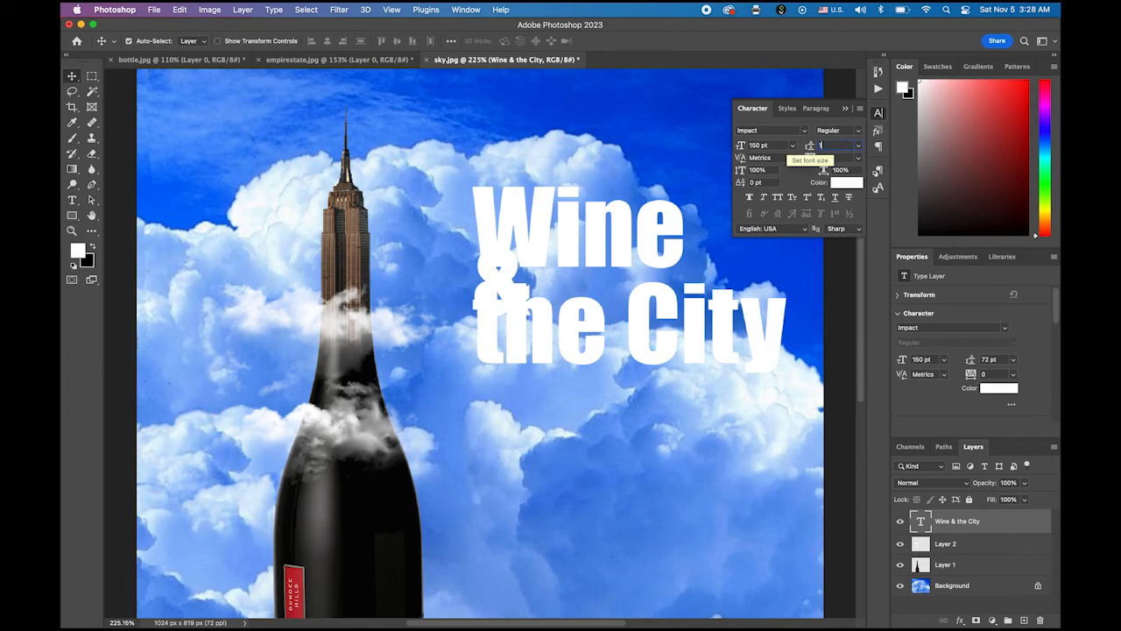
type("00")
key("Return")
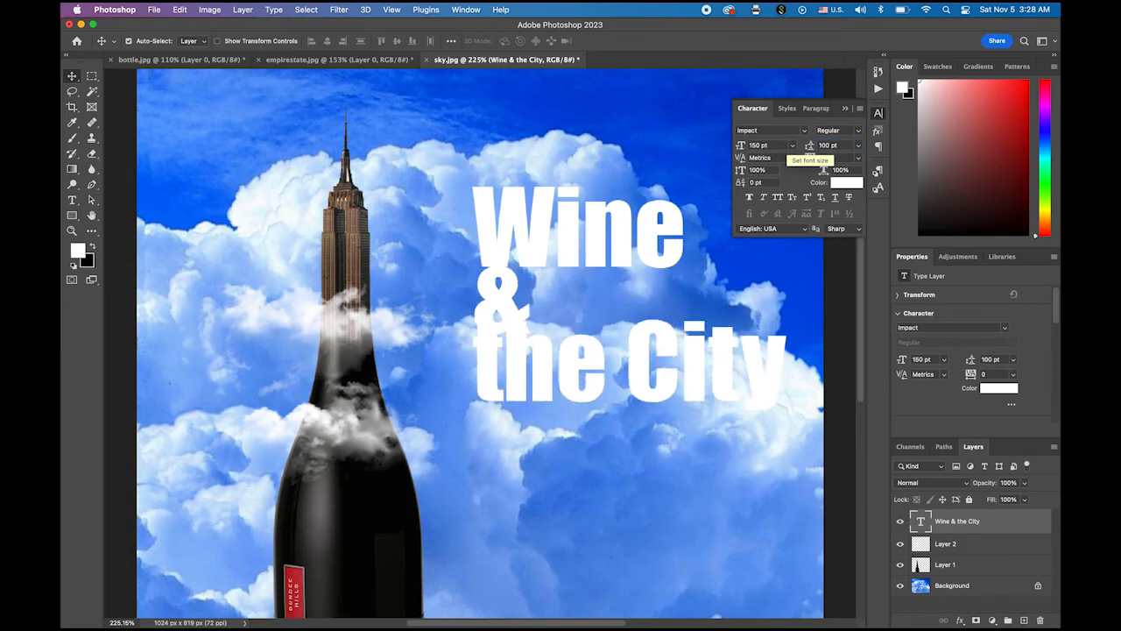
Set the title's leading to 130 pt
left_click(827, 146)
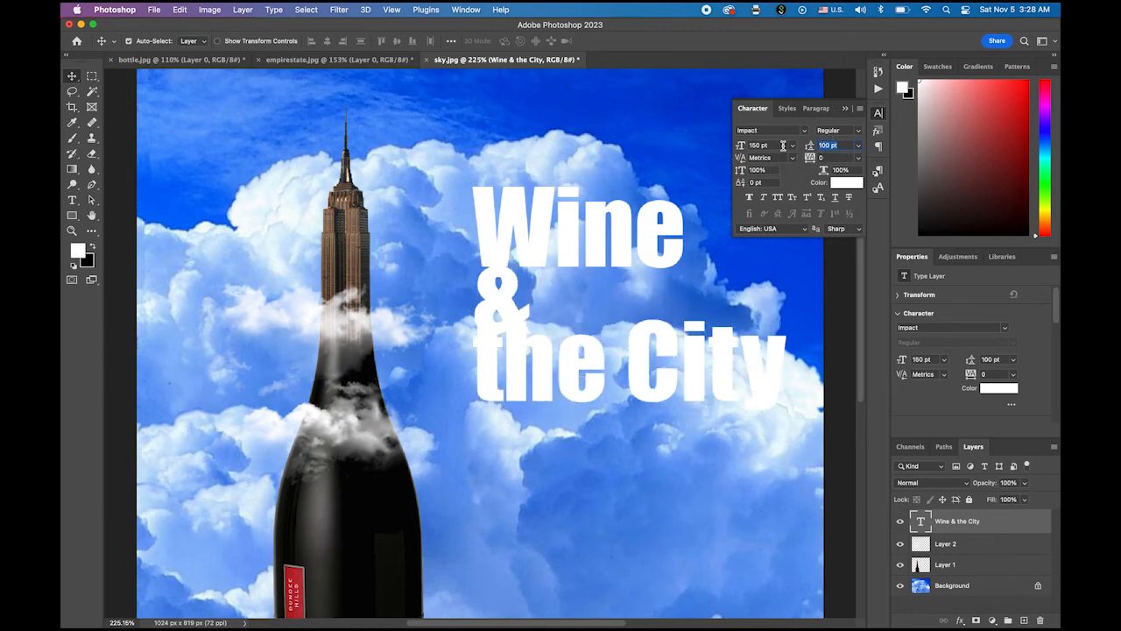
type("130")
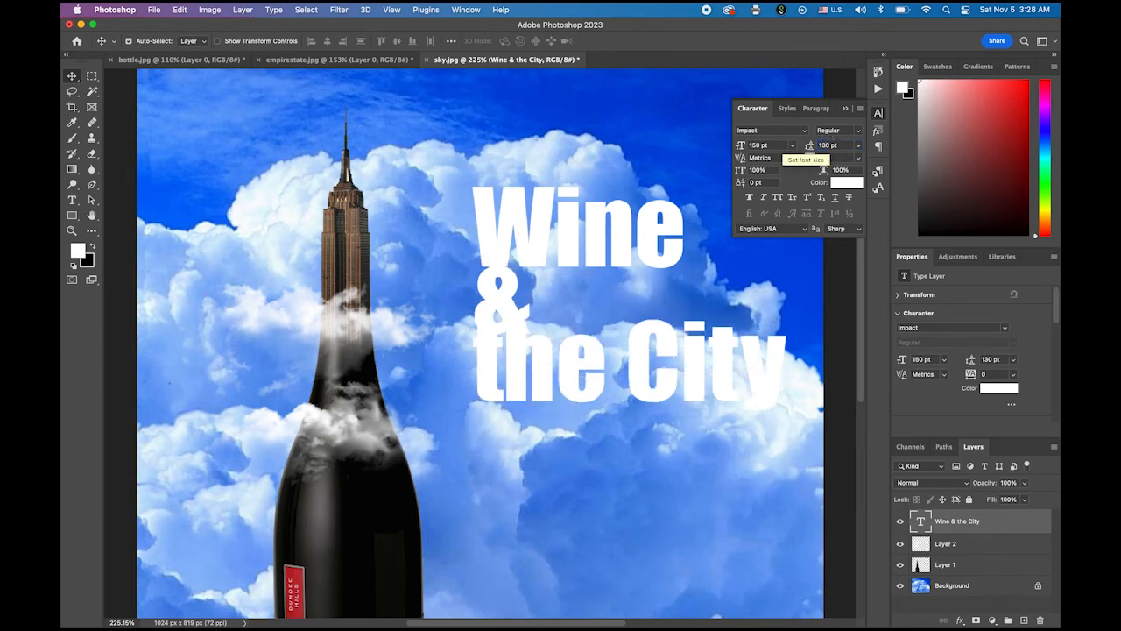
key("Return")
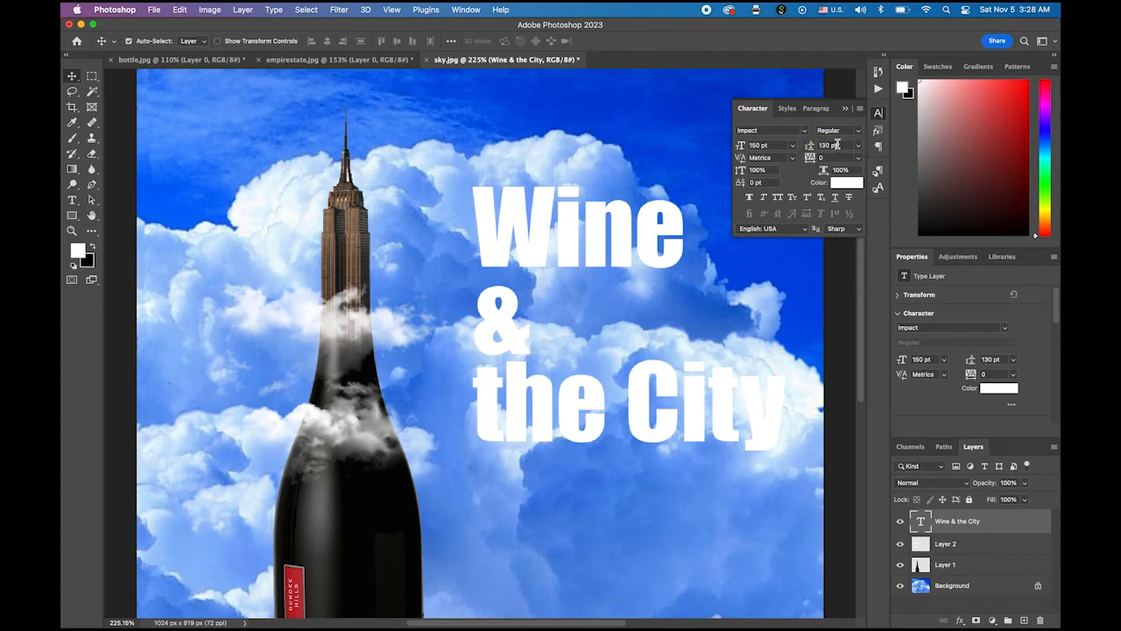
Set the title's leading to 150 pt and move the title slightly left and down
type("150")
key("Return")
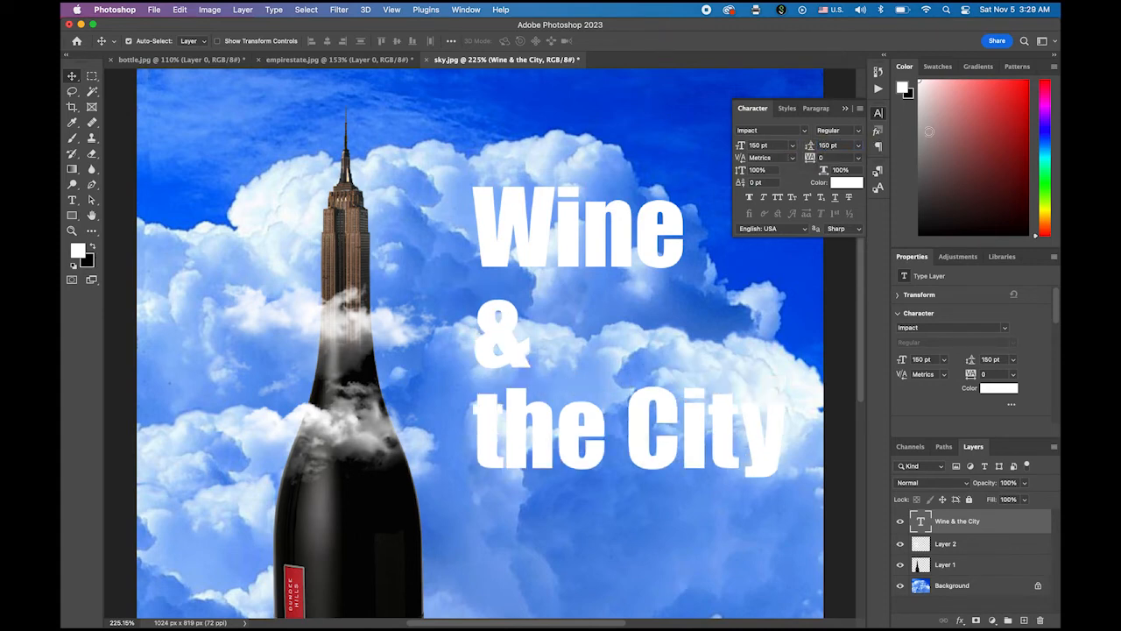
left_click(847, 109)
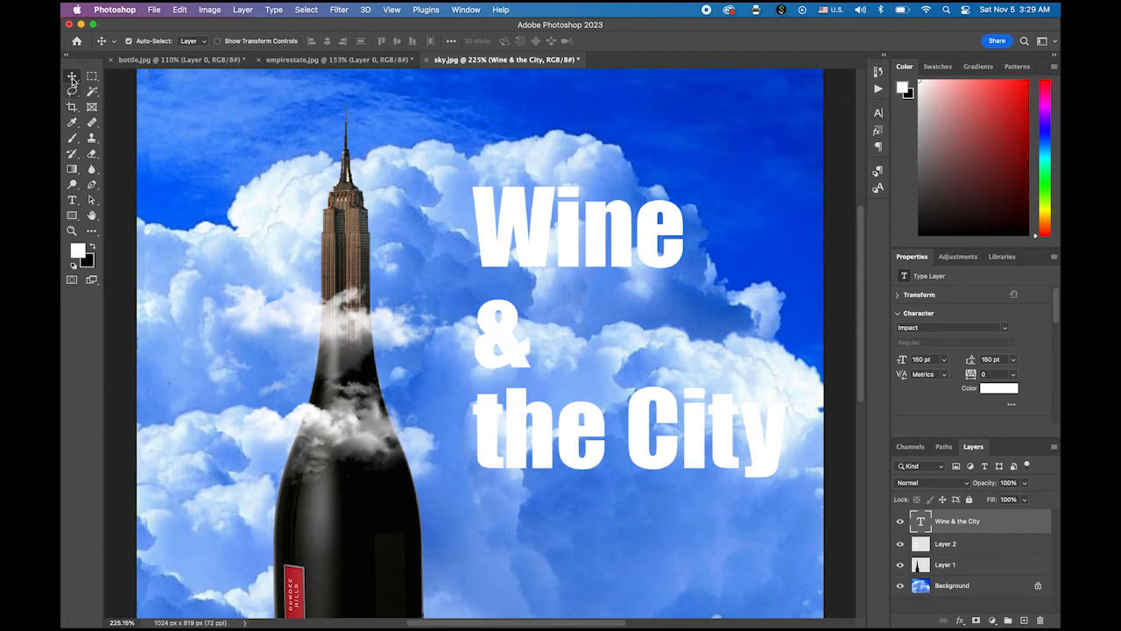
left_click_drag(534, 248, 515, 249)
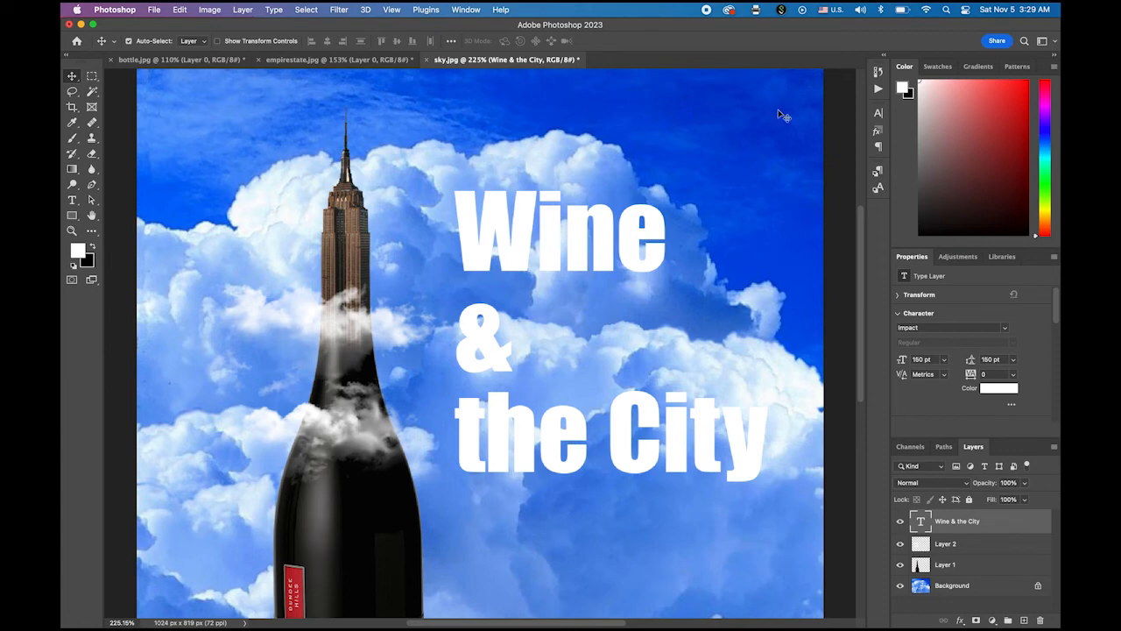
Center-align the title's lines and move the title right, into the open sky beside the bottle
left_click(879, 113)
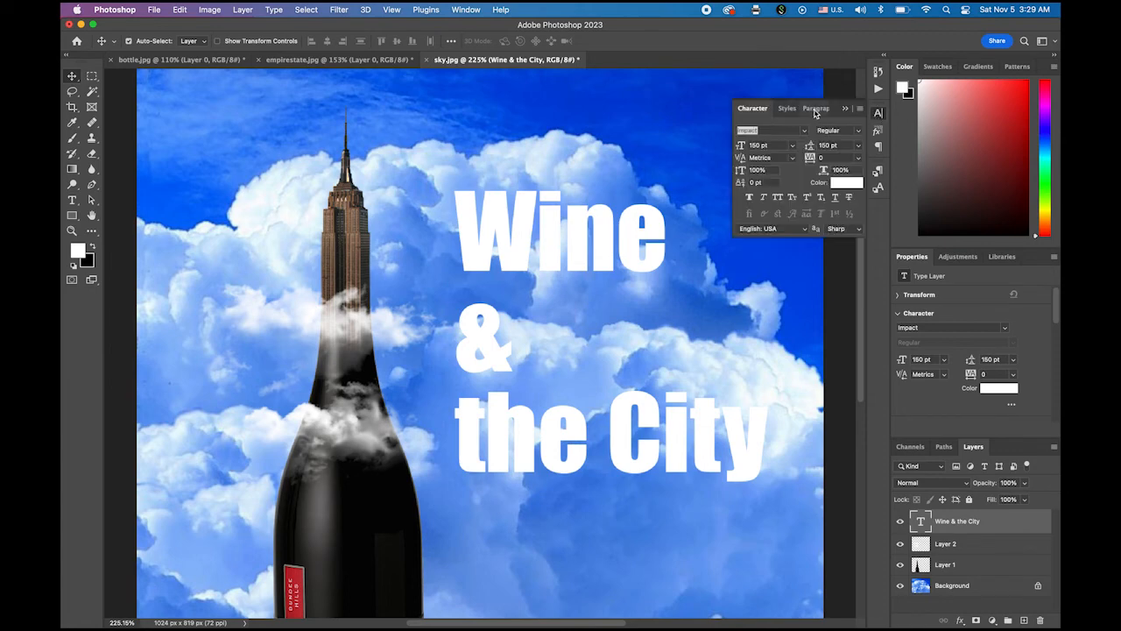
left_click(816, 109)
left_click(763, 130)
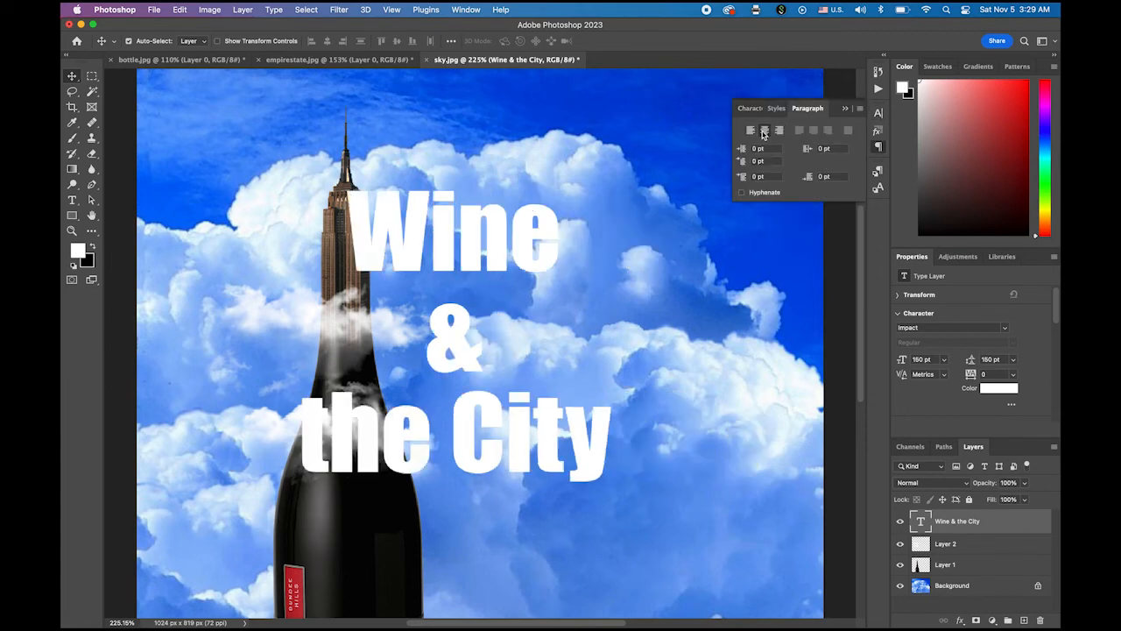
left_click_drag(499, 252, 645, 262)
left_click(845, 108)
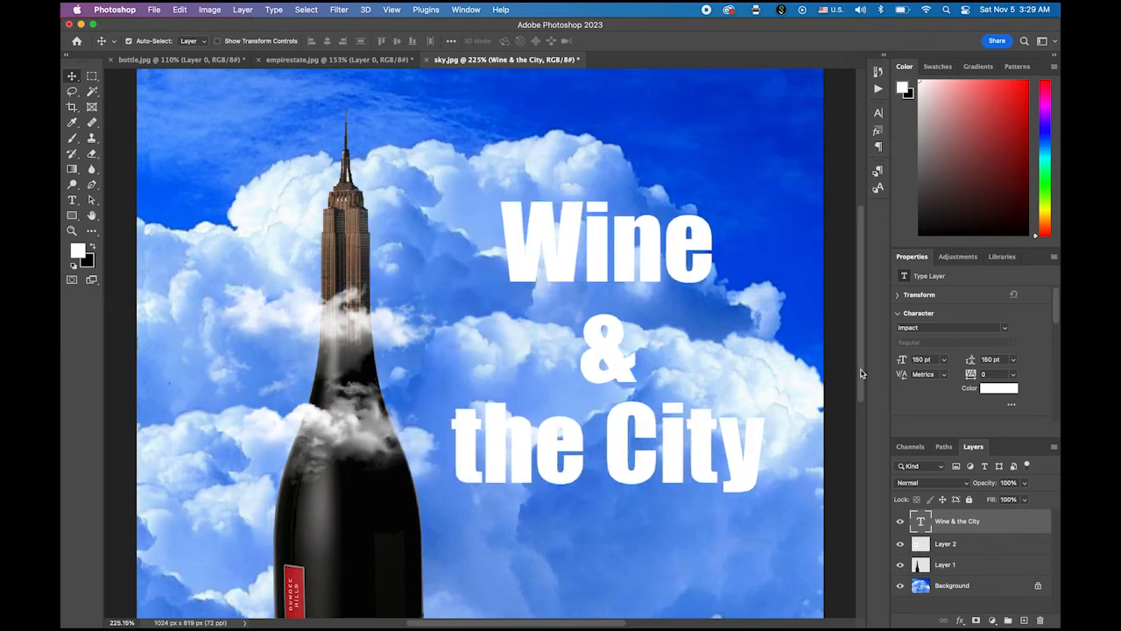
Try several Natural preset styles and an iron preset style on the title, and reset it to no style
left_click(879, 131)
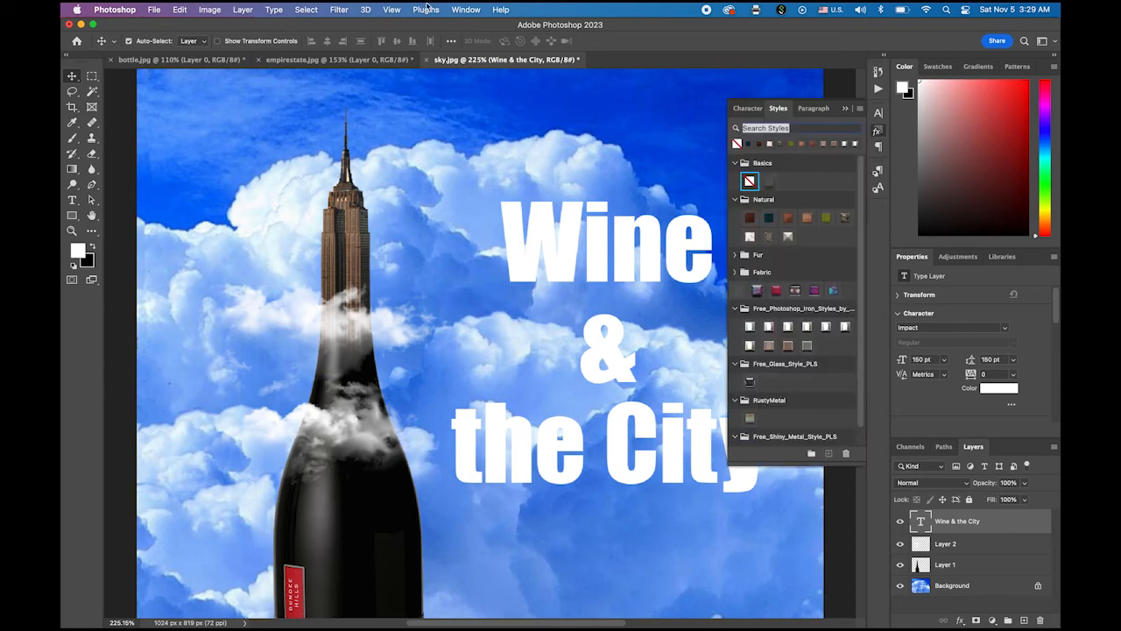
left_click(455, 8)
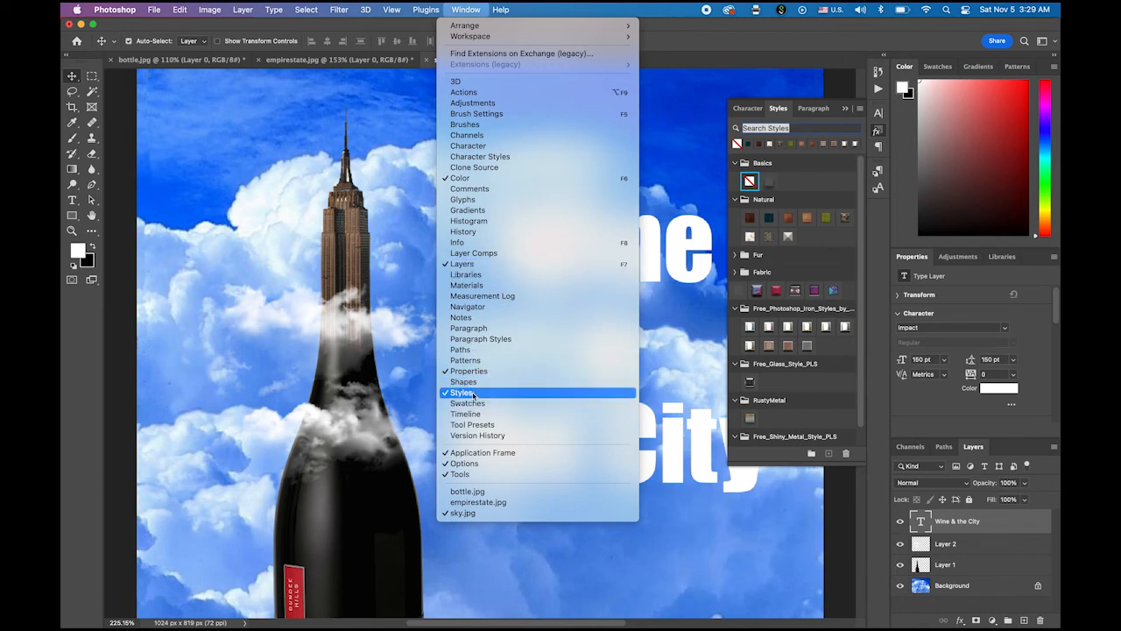
left_click(822, 260)
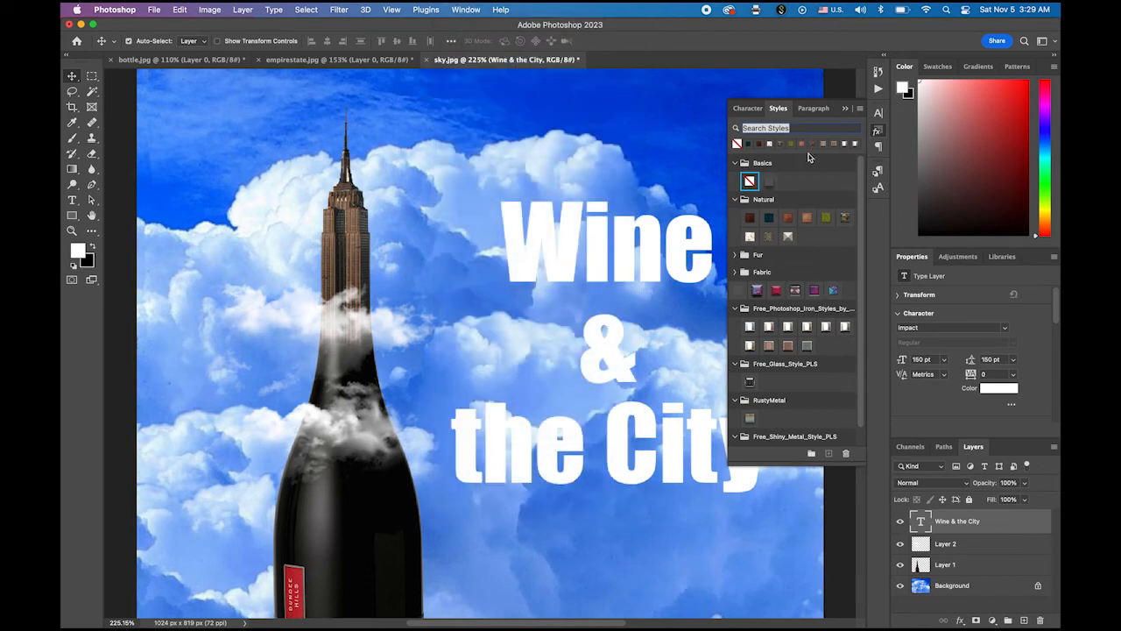
left_click(787, 238)
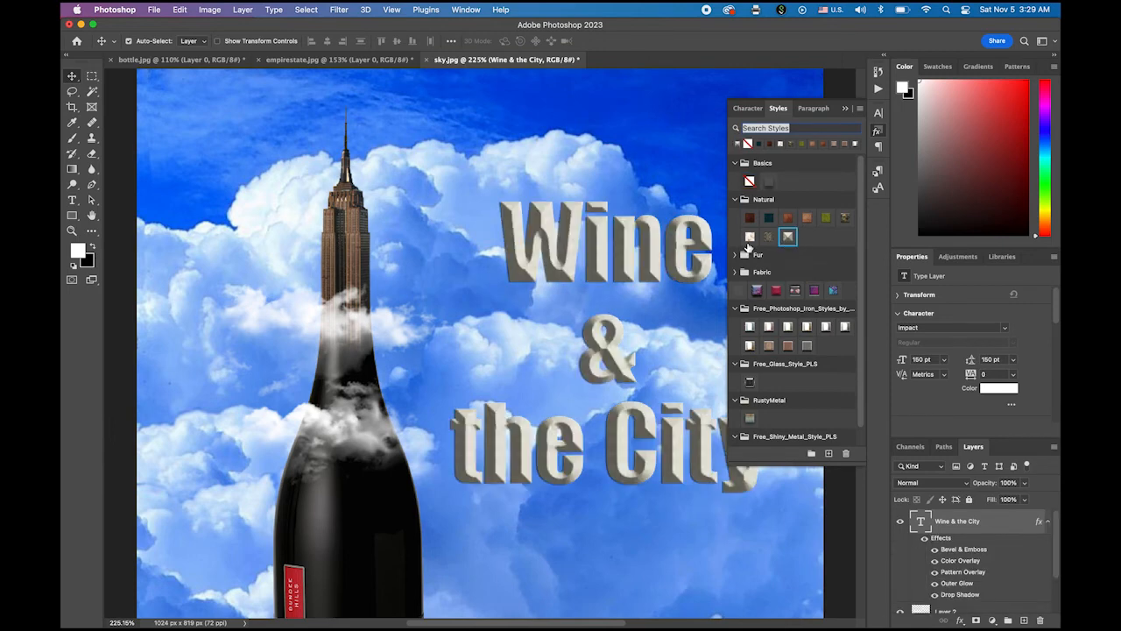
left_click(747, 237)
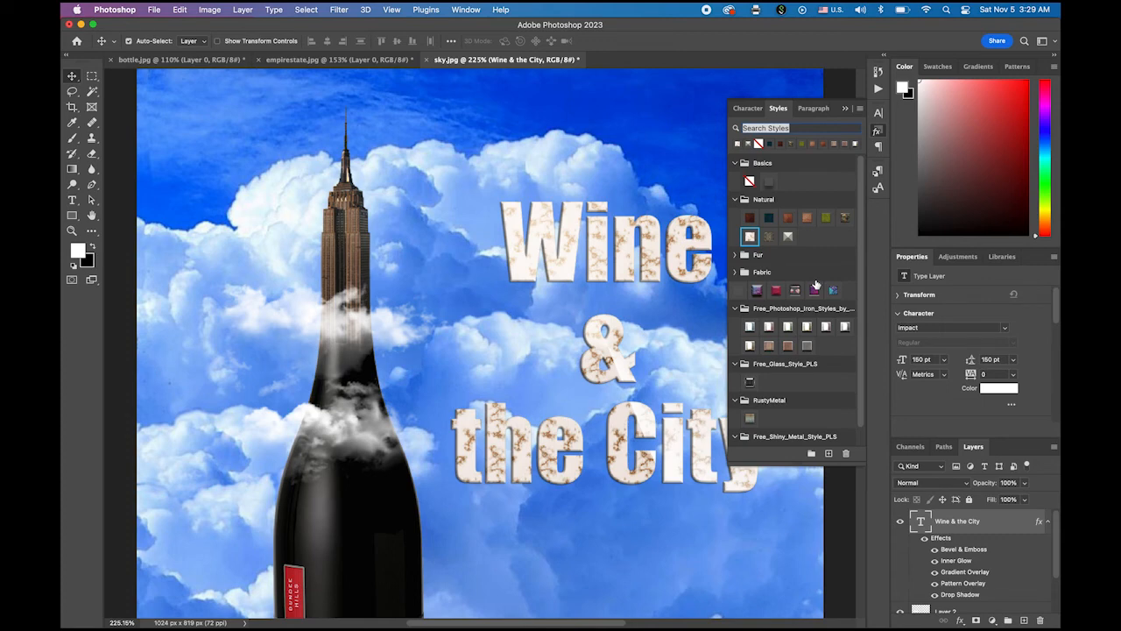
left_click(826, 217)
left_click(807, 217)
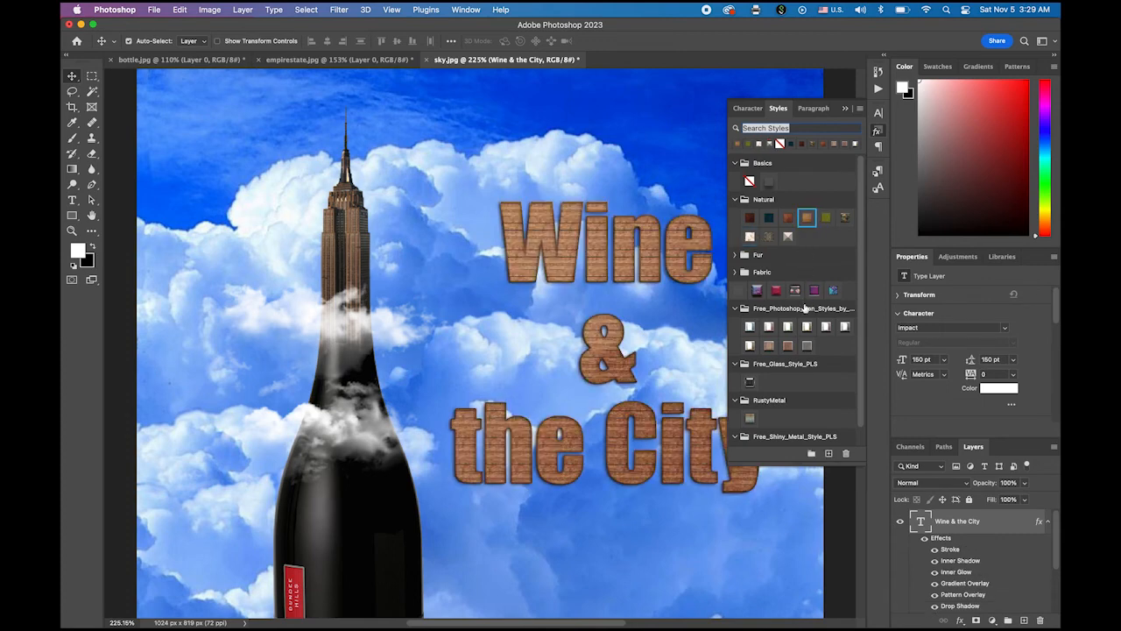
left_click(750, 327)
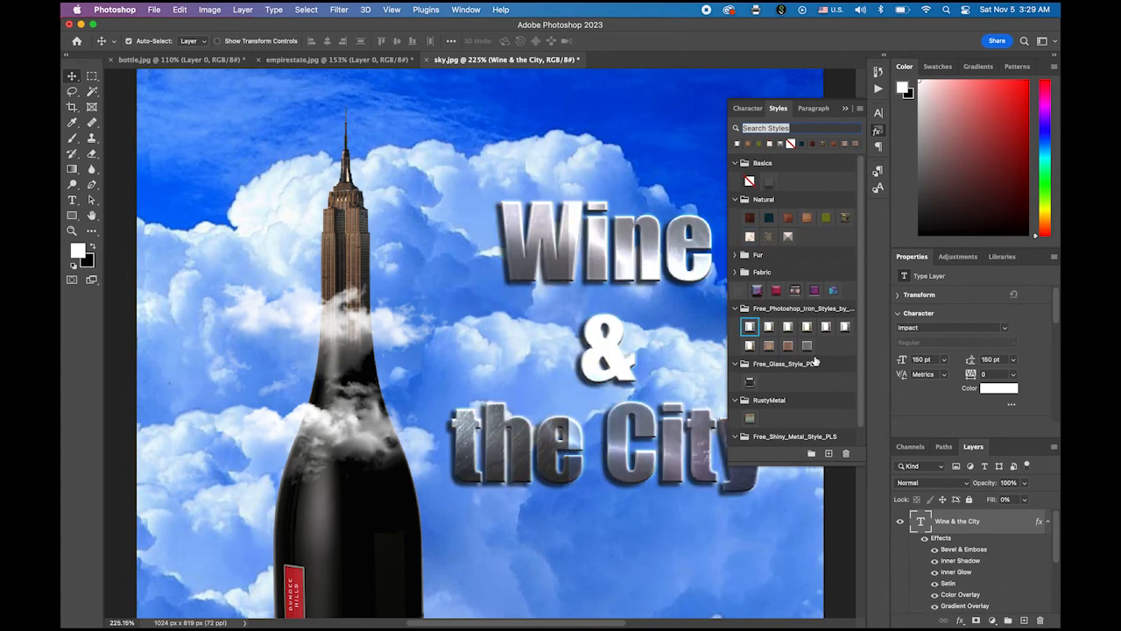
left_click(749, 182)
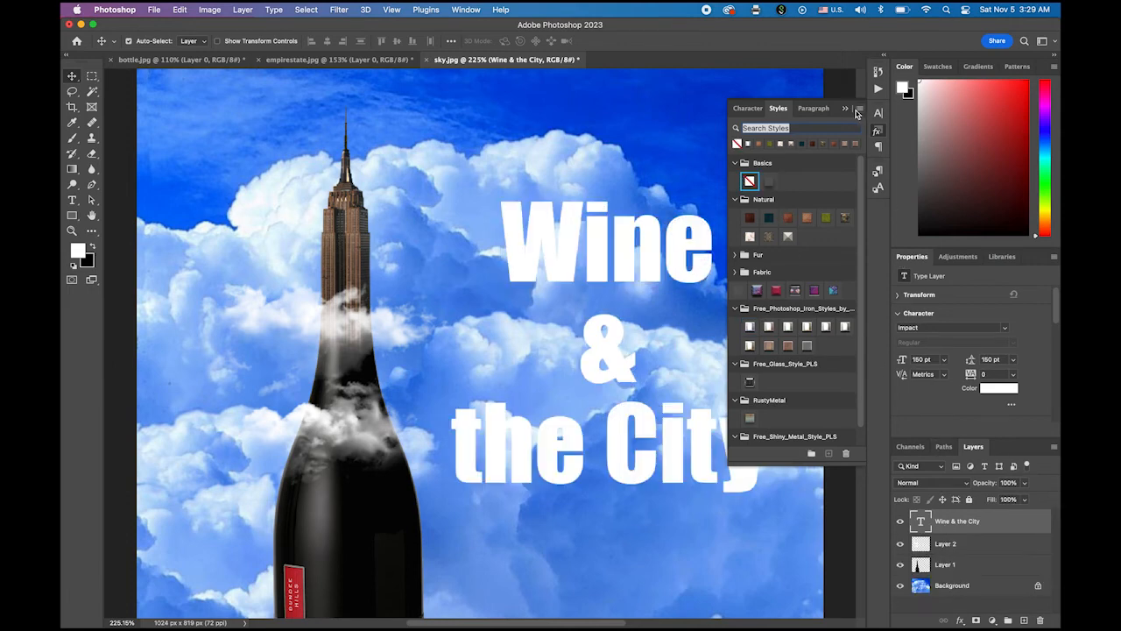
left_click(846, 110)
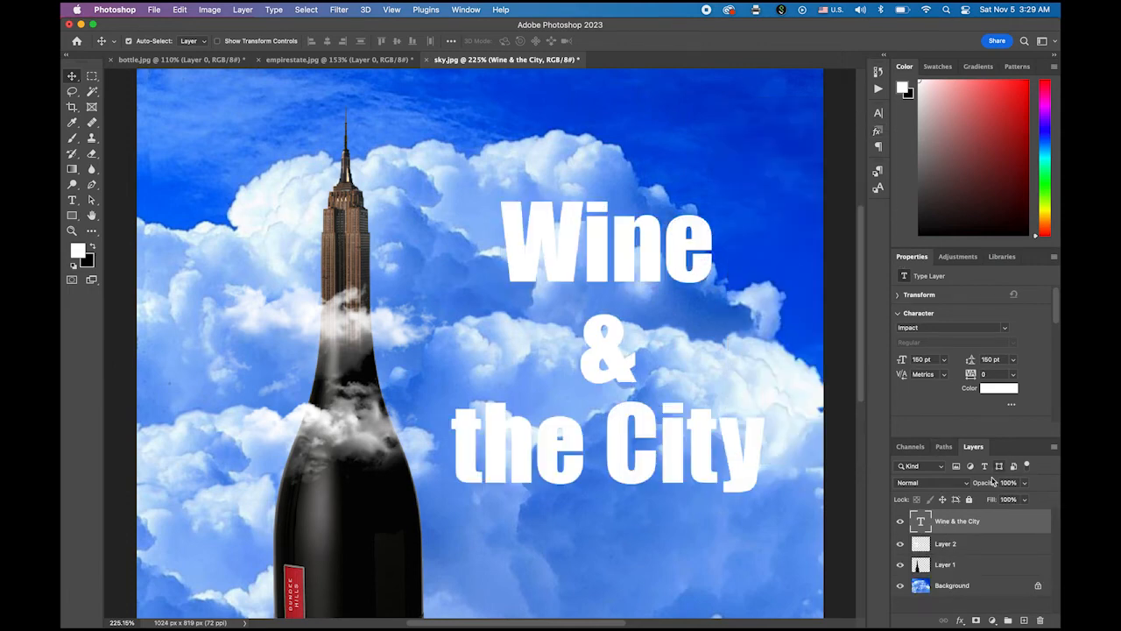
Add a Bevel & Emboss to the title with depth 115%, size 8 px, soften 2 px, angle 123° and altitude 42°
double_click(1011, 523)
left_click_drag(683, 320, 752, 112)
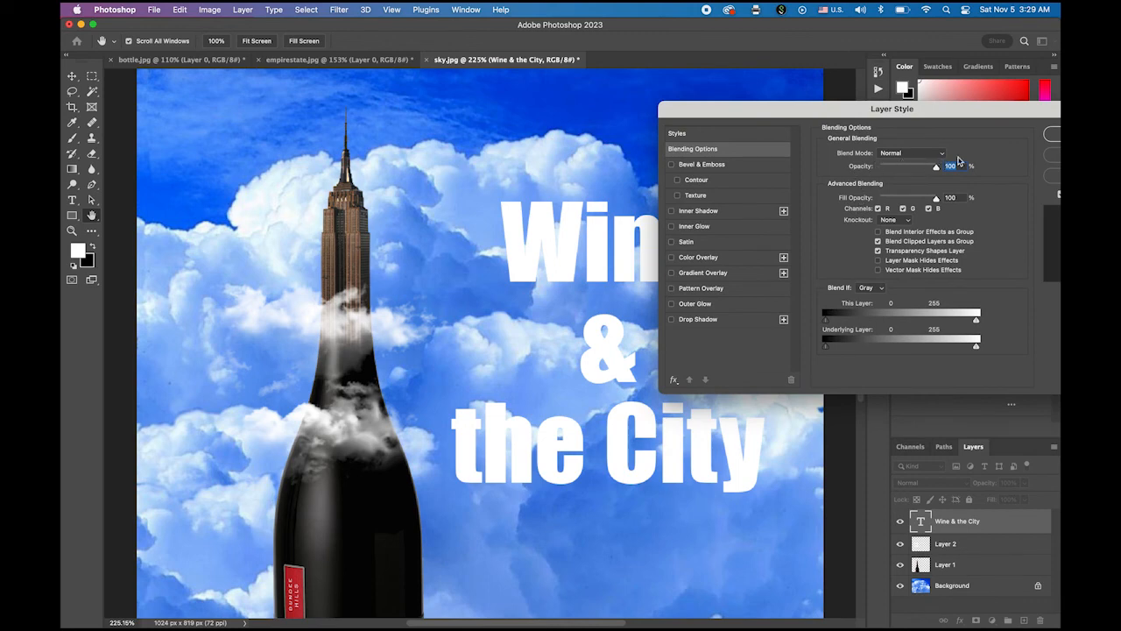
left_click(714, 166)
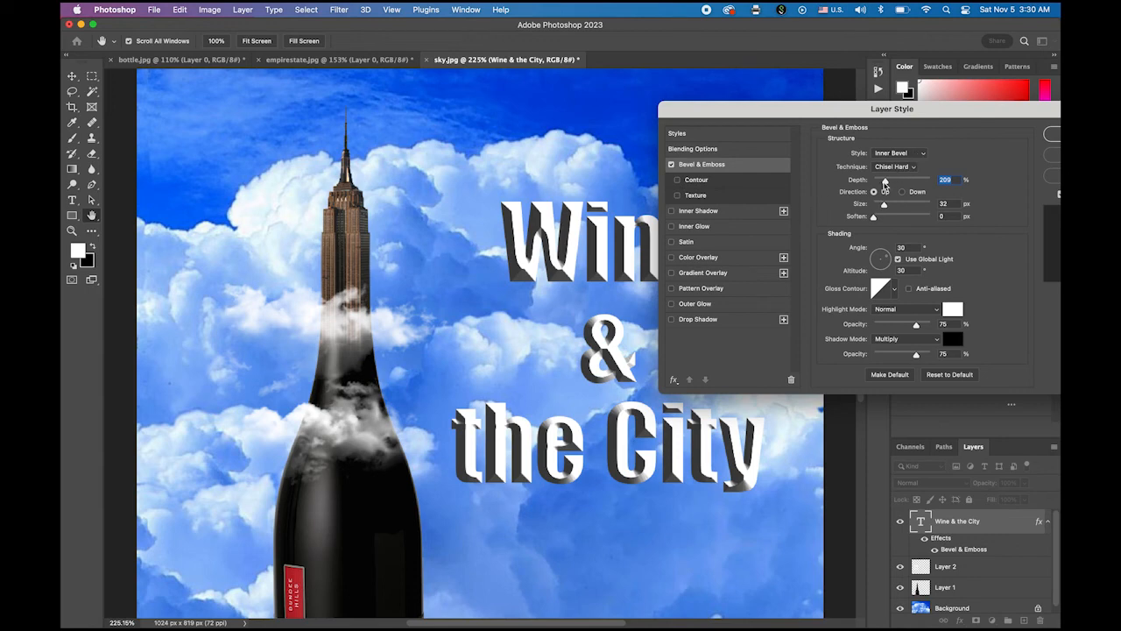
left_click_drag(884, 184, 880, 185)
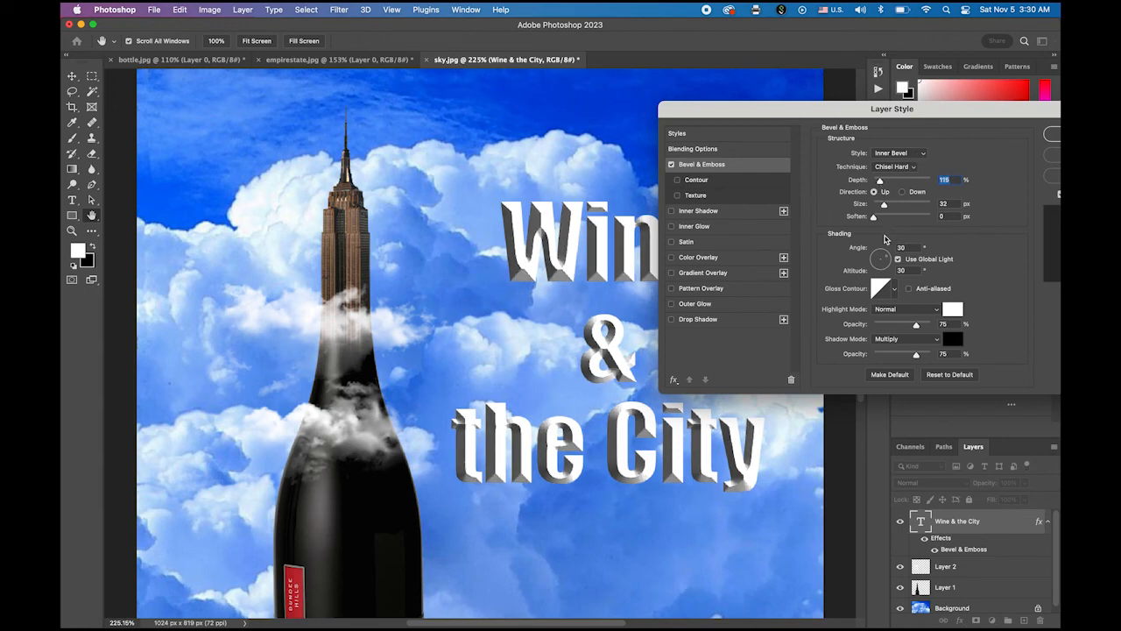
left_click_drag(886, 260, 883, 259)
left_click_drag(879, 259, 880, 260)
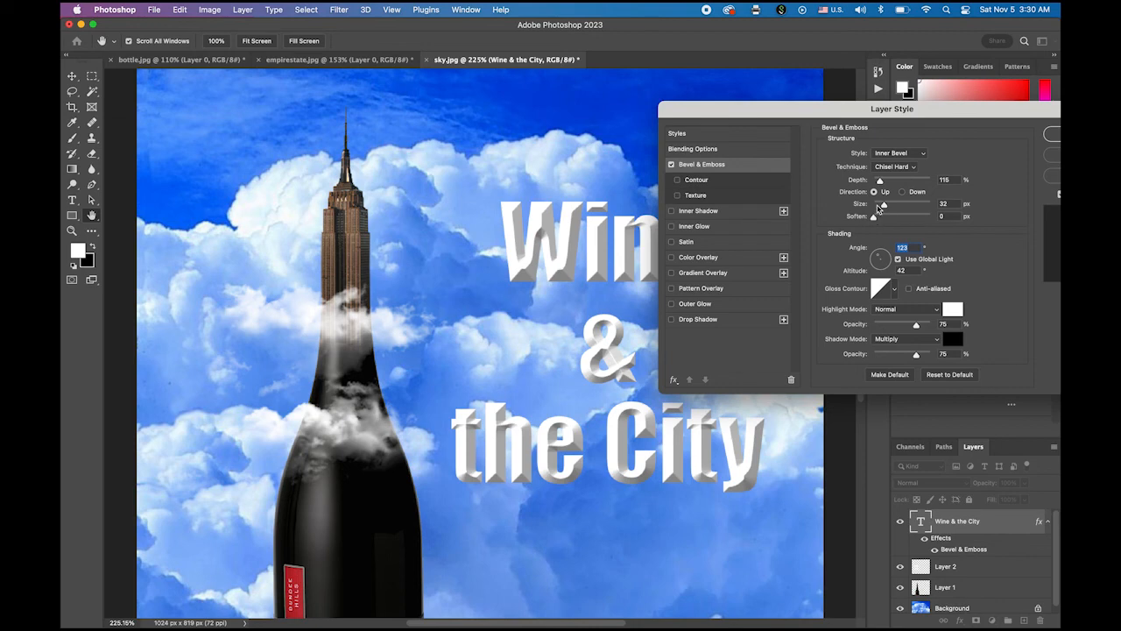
left_click_drag(885, 207, 880, 217)
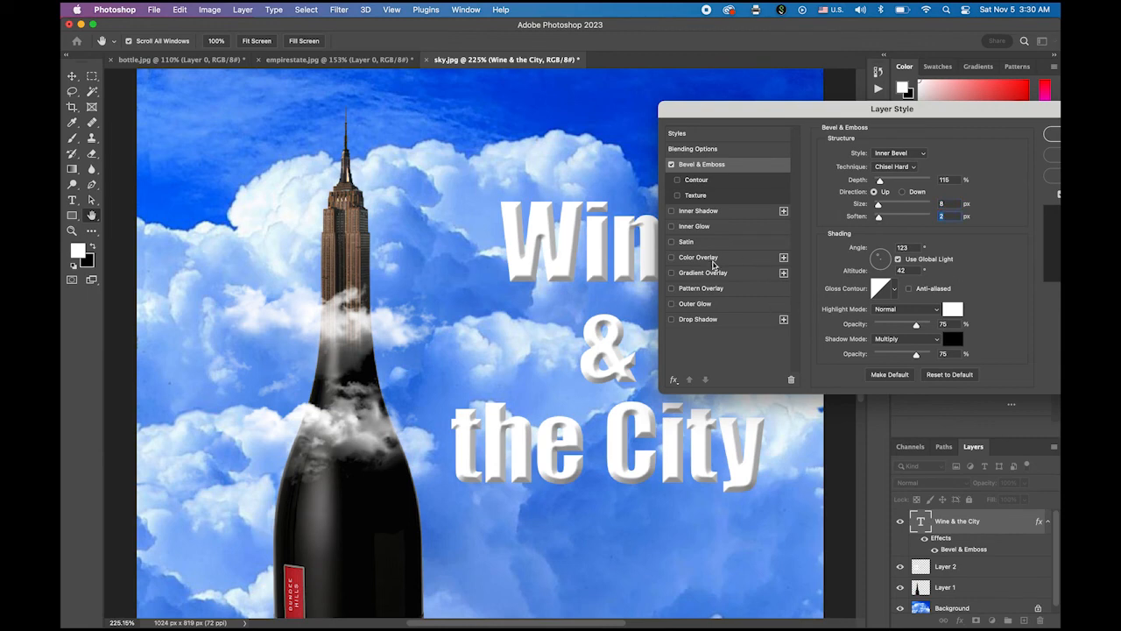
Add a Color Overlay to the title in blue #089df3 with Normal blend mode and 55% opacity
left_click(717, 257)
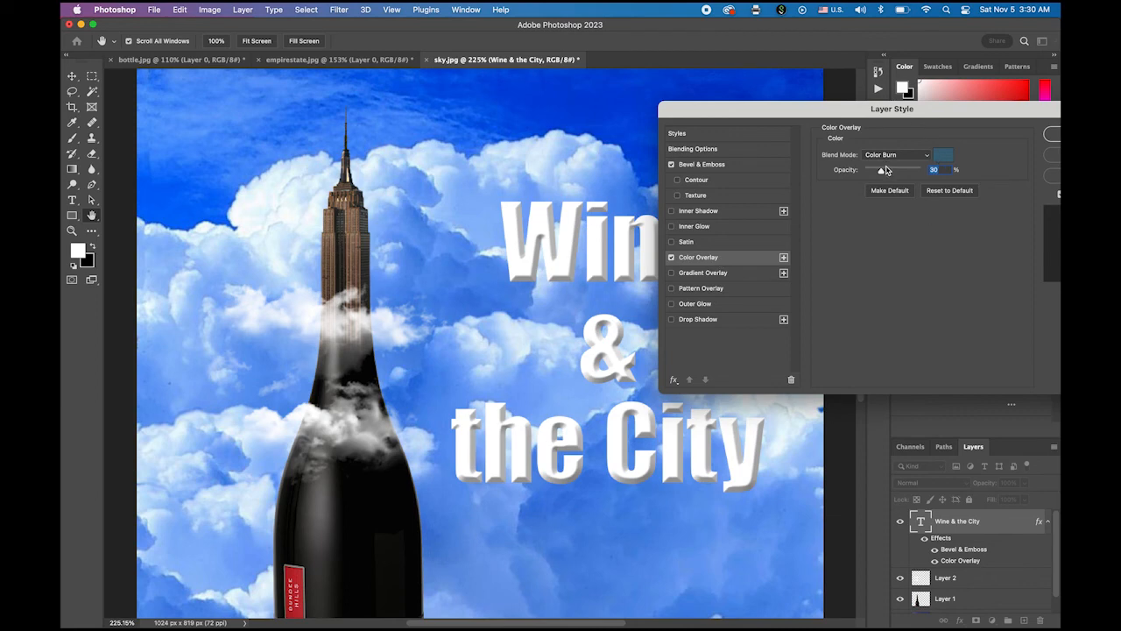
left_click(942, 155)
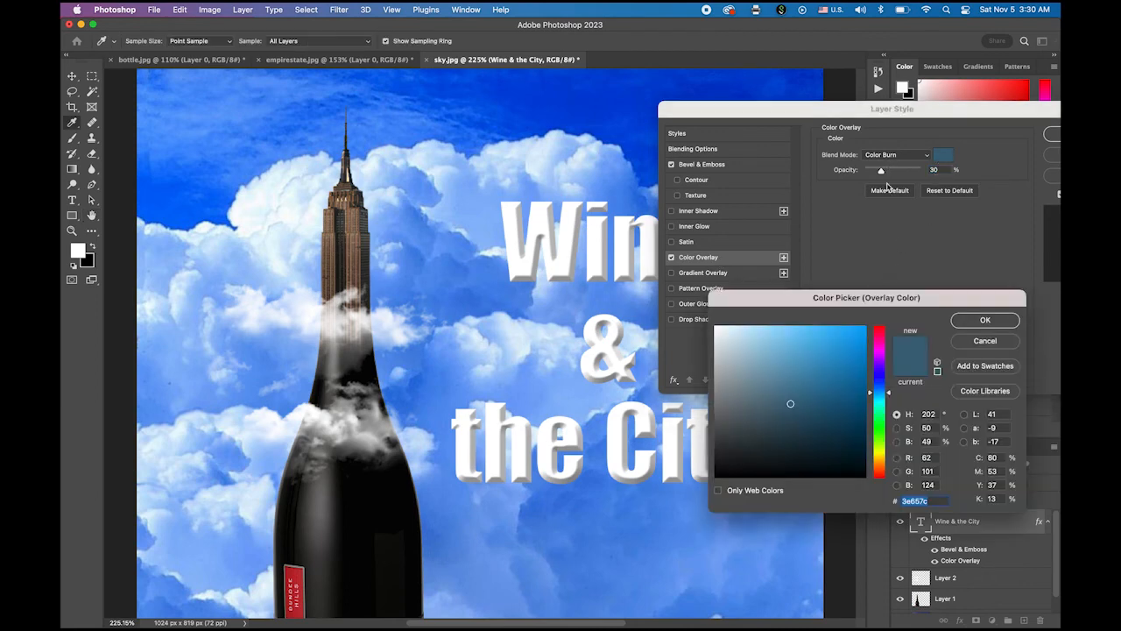
left_click(861, 333)
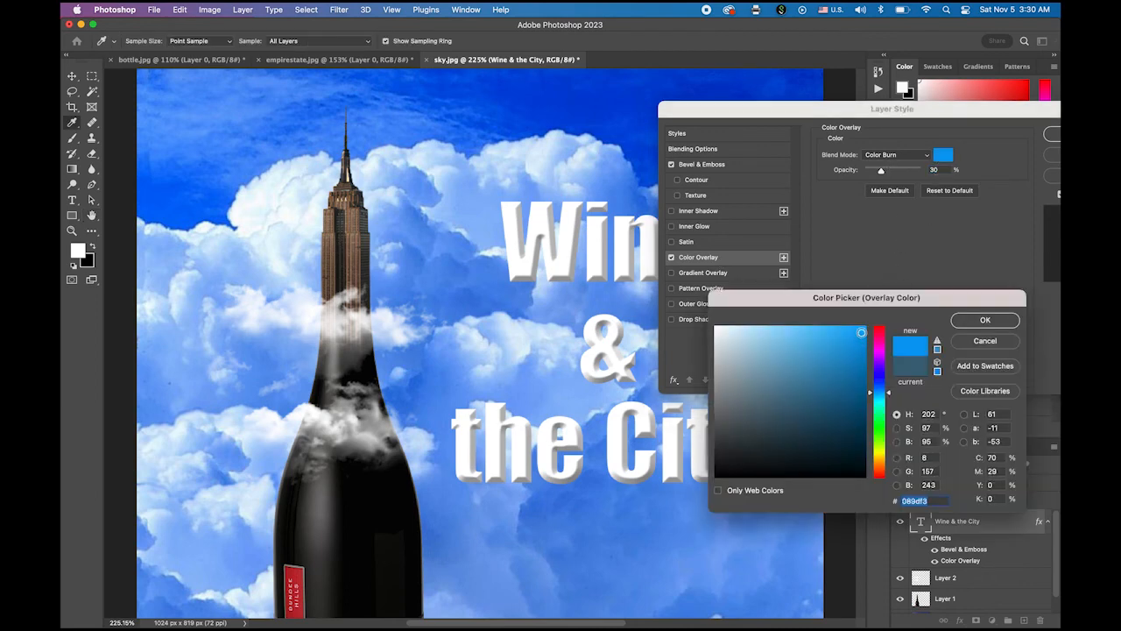
left_click(970, 326)
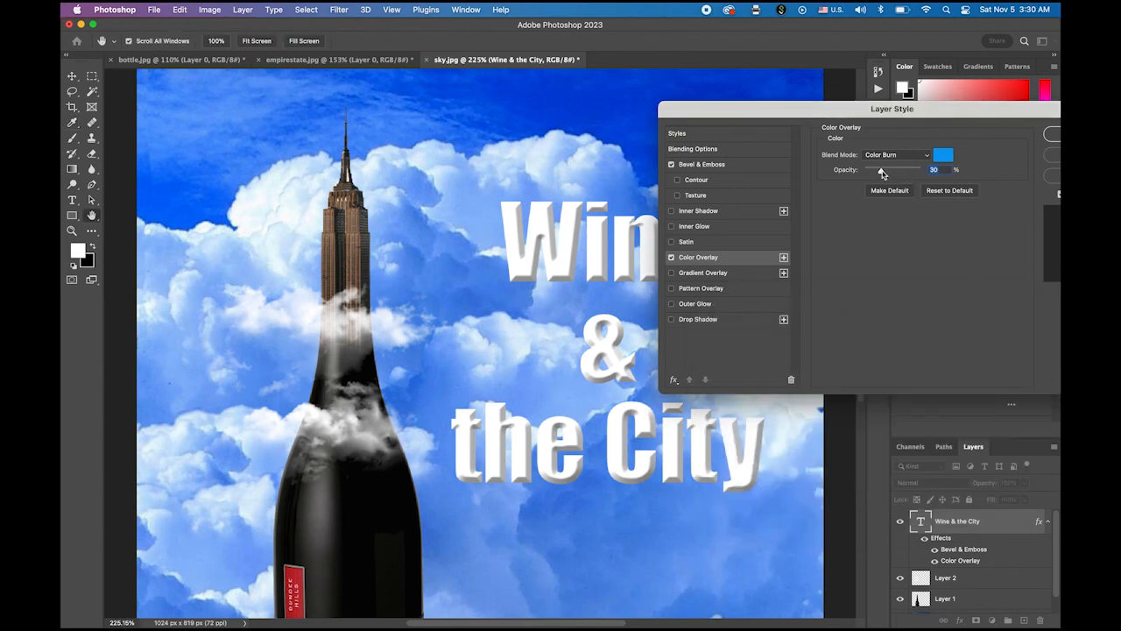
left_click(924, 157)
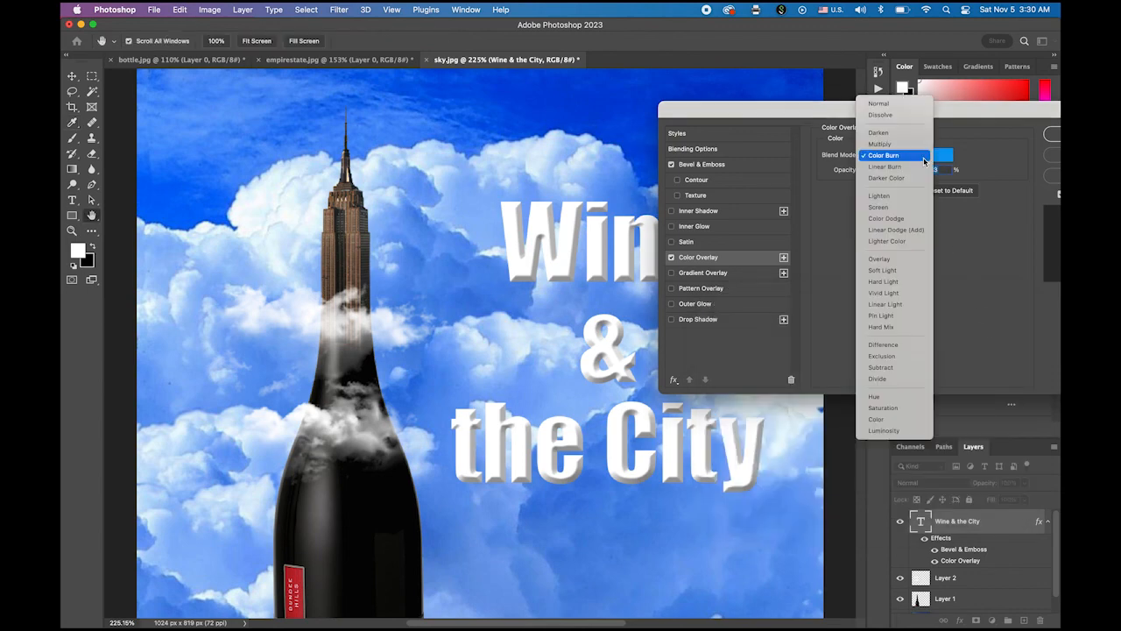
left_click(907, 103)
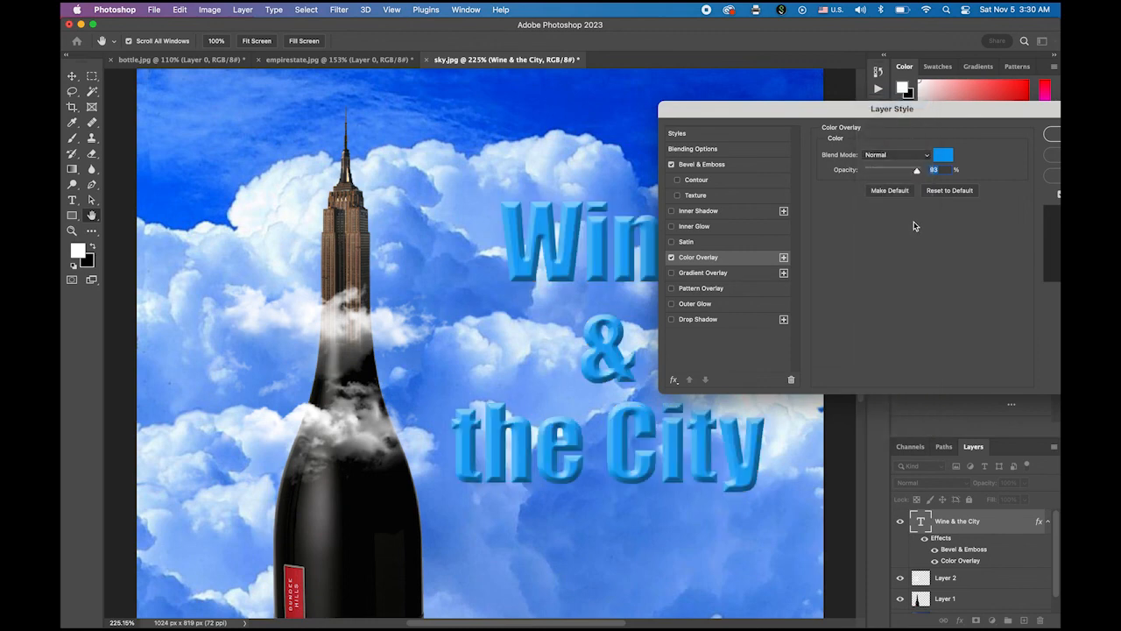
left_click_drag(917, 171, 895, 173)
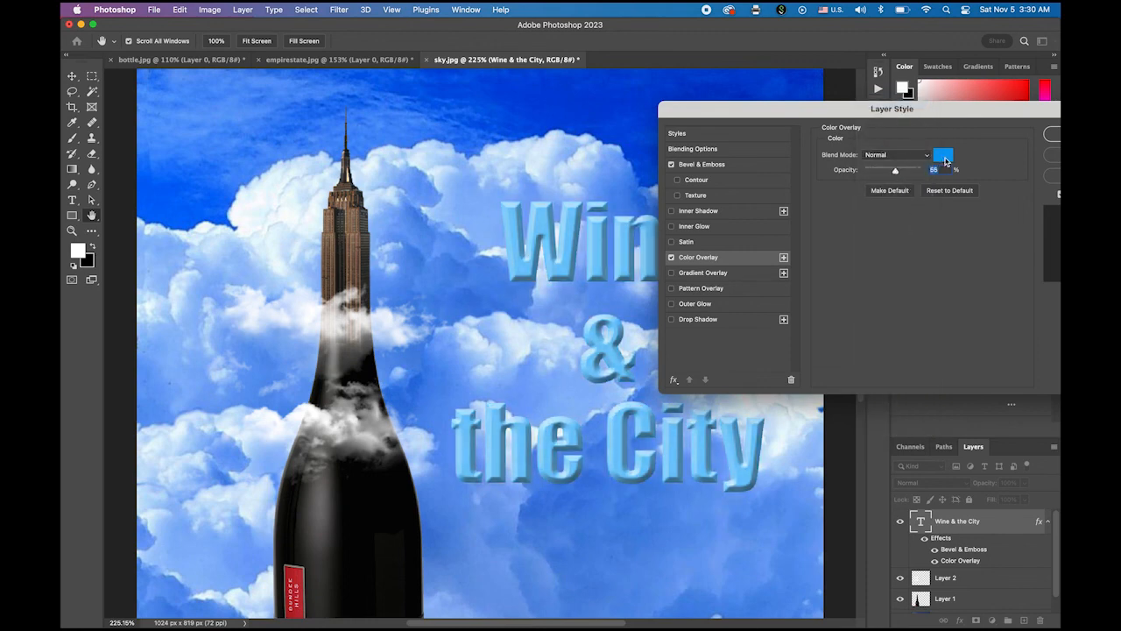
Try different purples for the title's Color Overlay and set it to light purple #db4af1
left_click(943, 158)
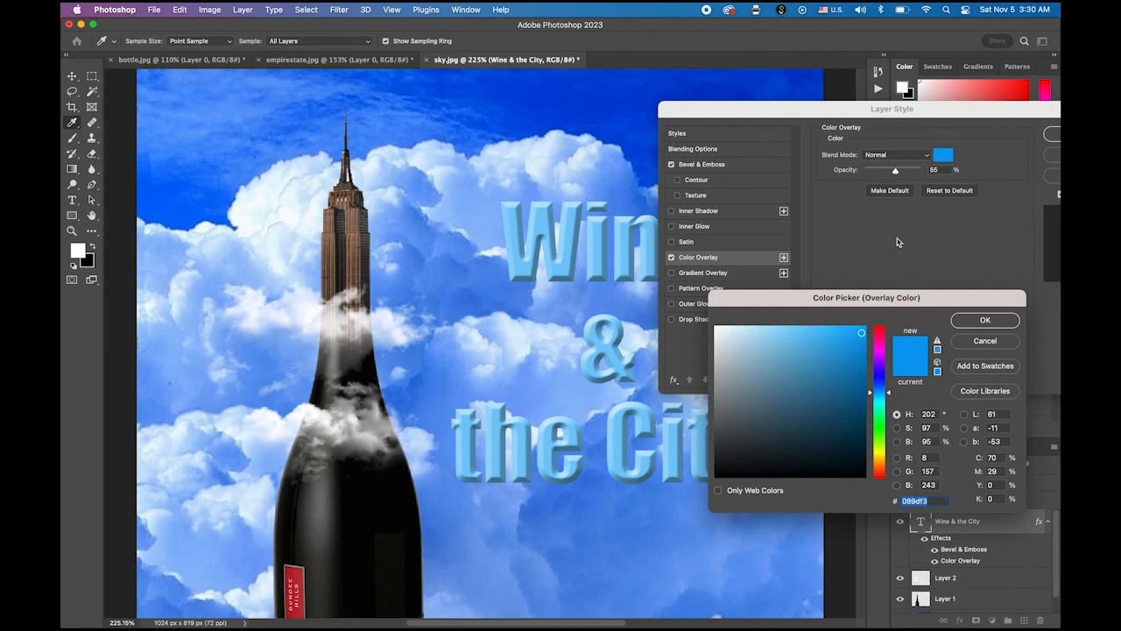
left_click(880, 354)
left_click(849, 346)
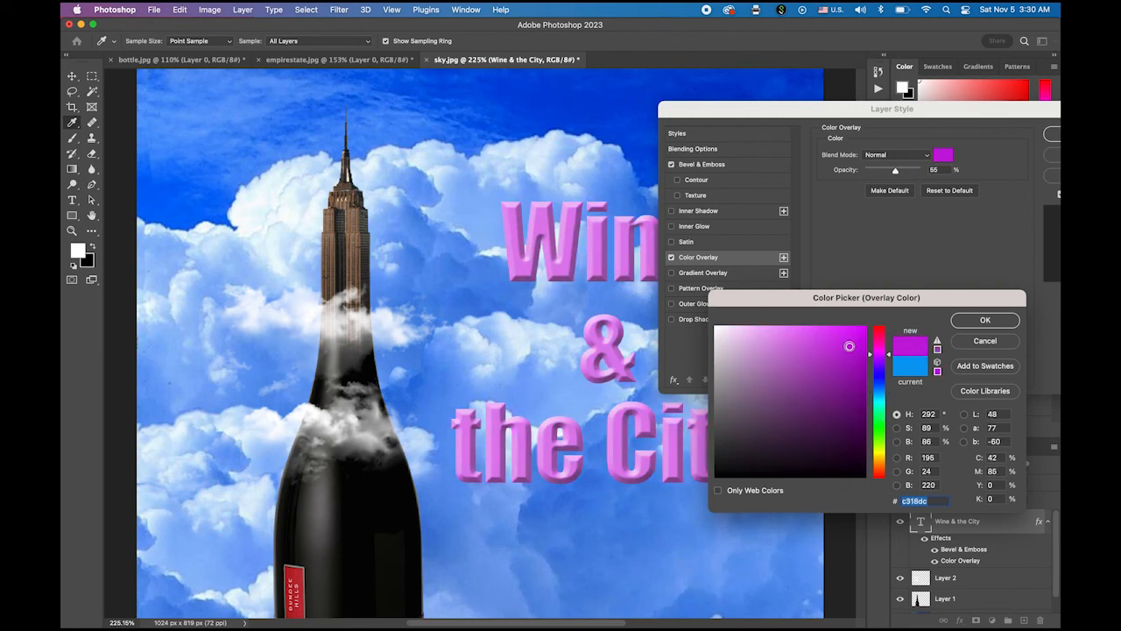
left_click(857, 390)
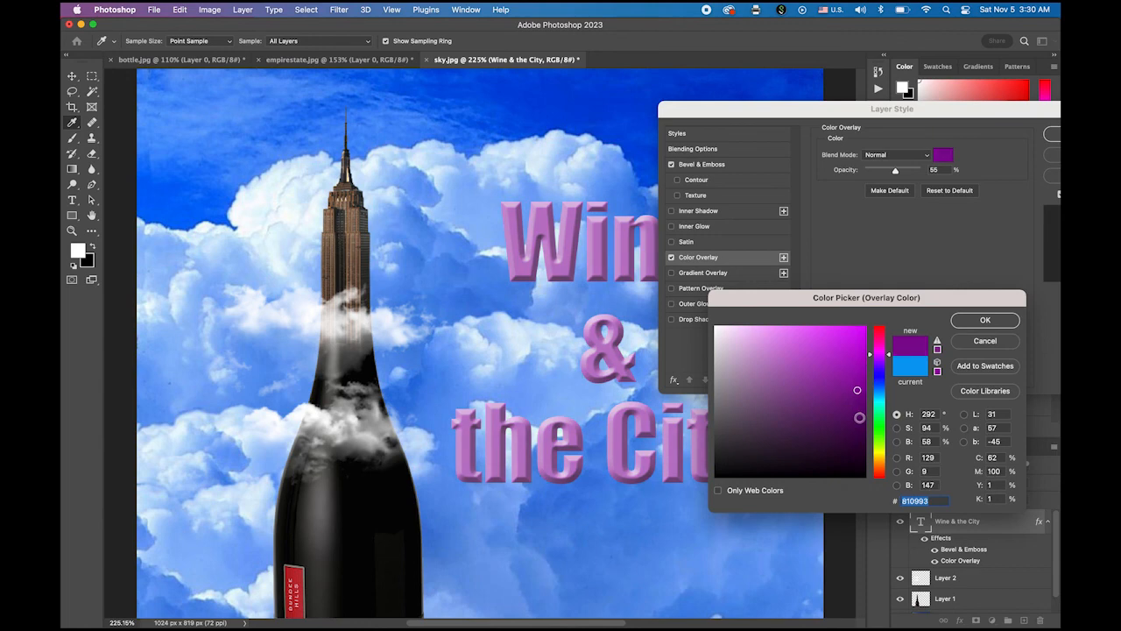
left_click(841, 334)
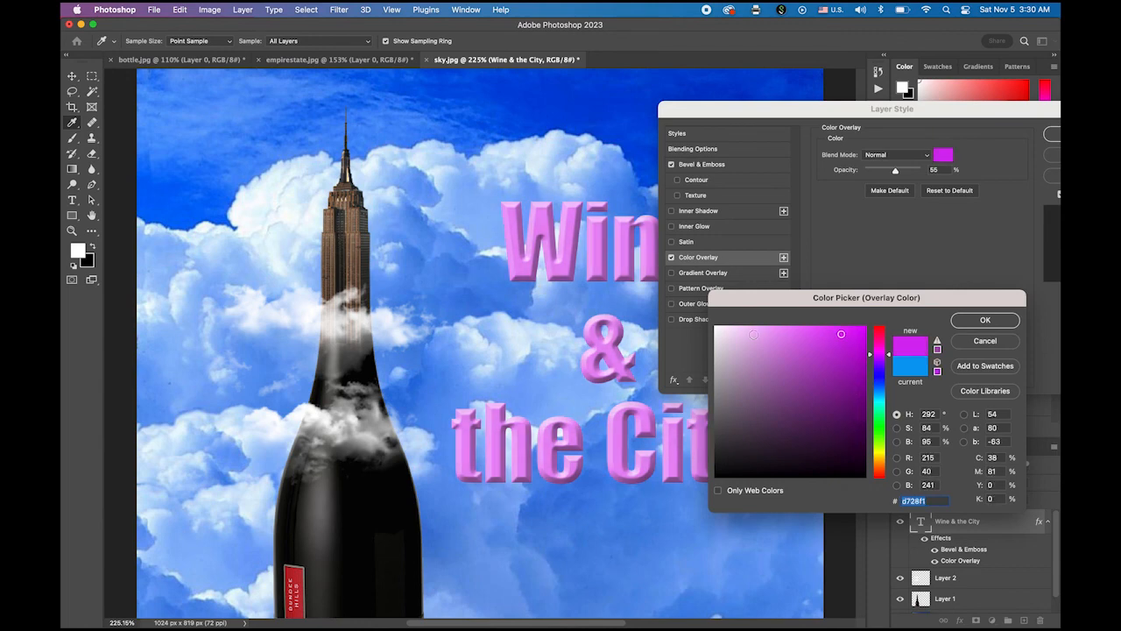
left_click(819, 334)
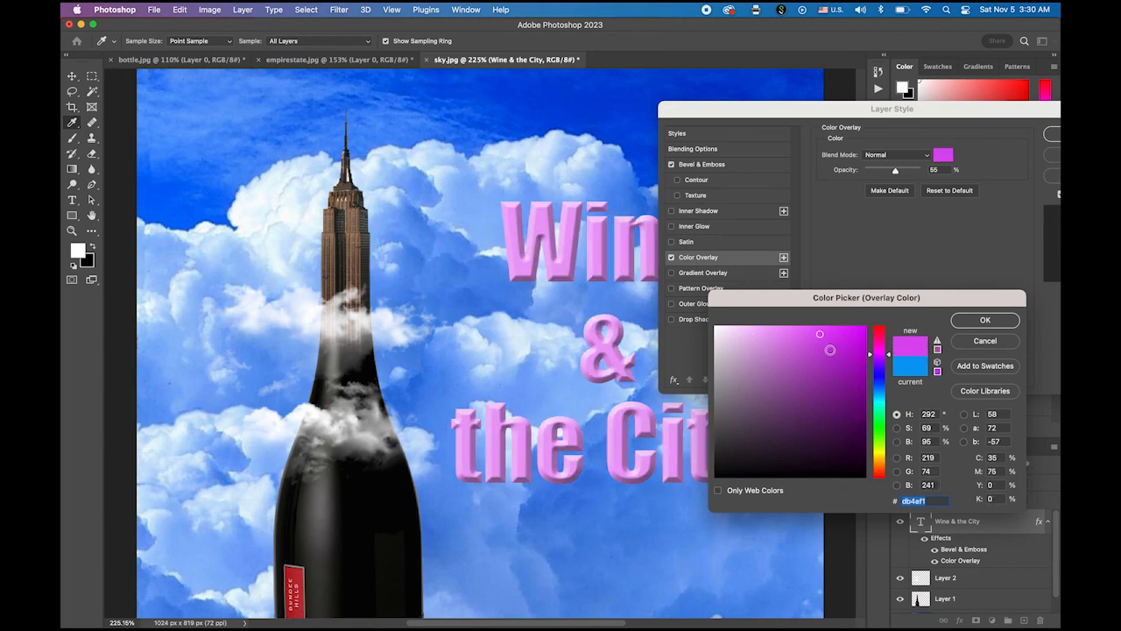
left_click(979, 321)
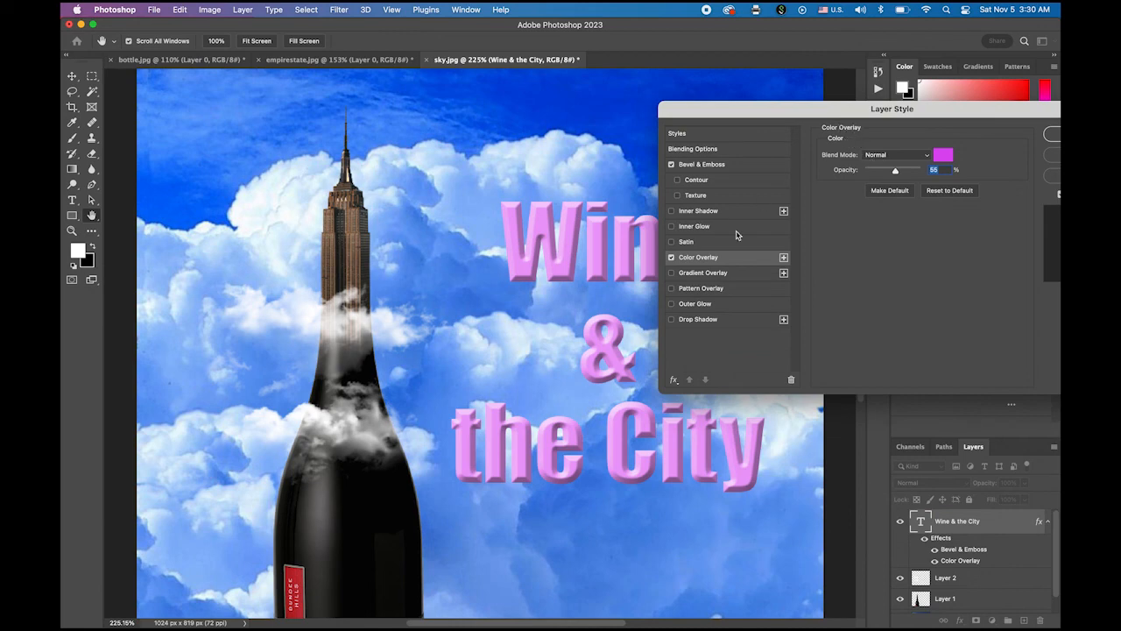
Add a Pattern Overlay to the title using the brown Grass pattern at Normal blend mode and 100% opacity, and apply the layer style
left_click(720, 289)
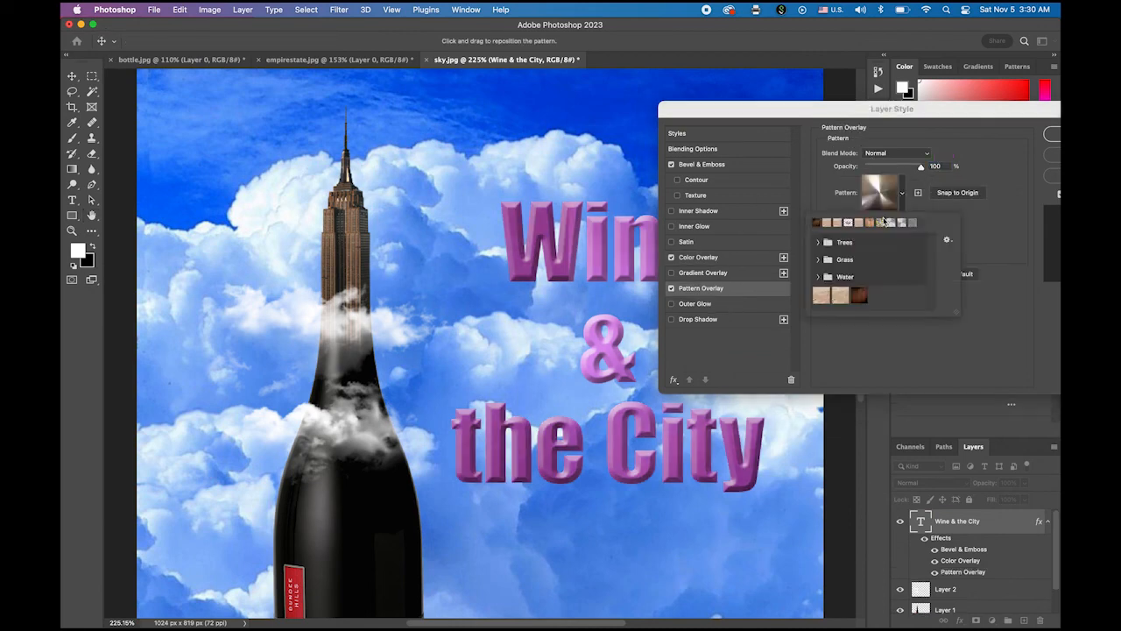
left_click(820, 260)
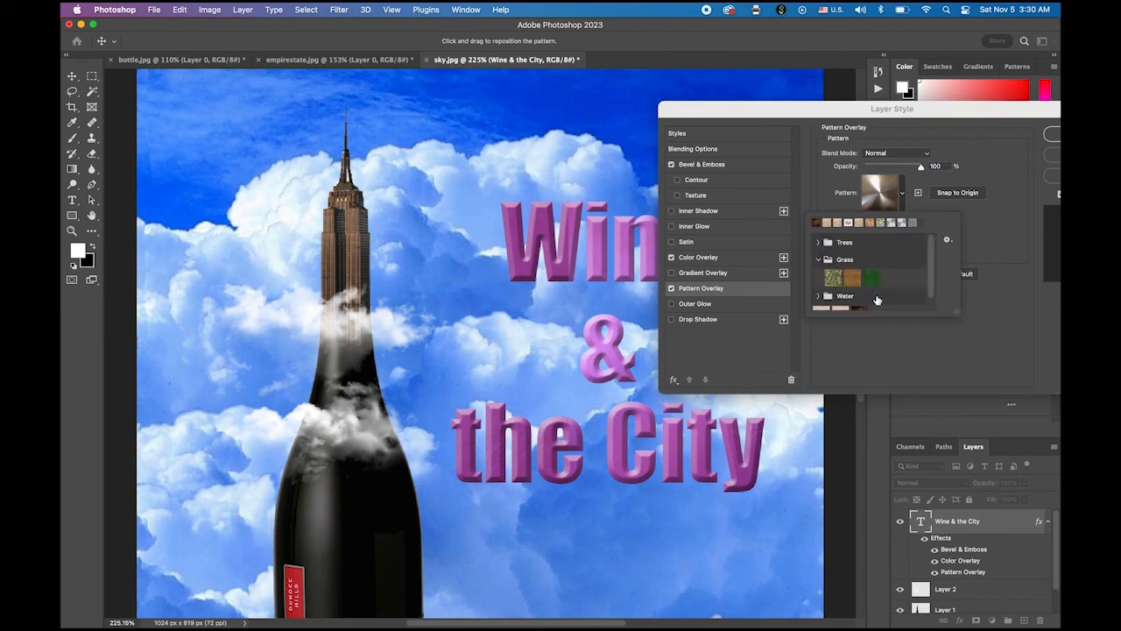
left_click(831, 278)
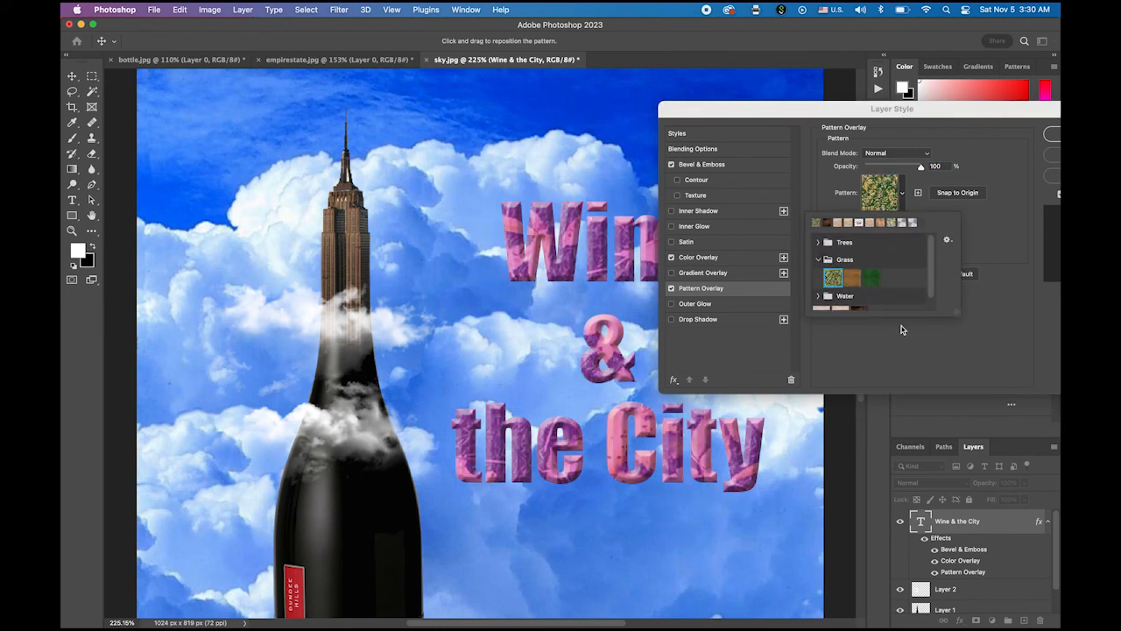
left_click(868, 283)
left_click(852, 280)
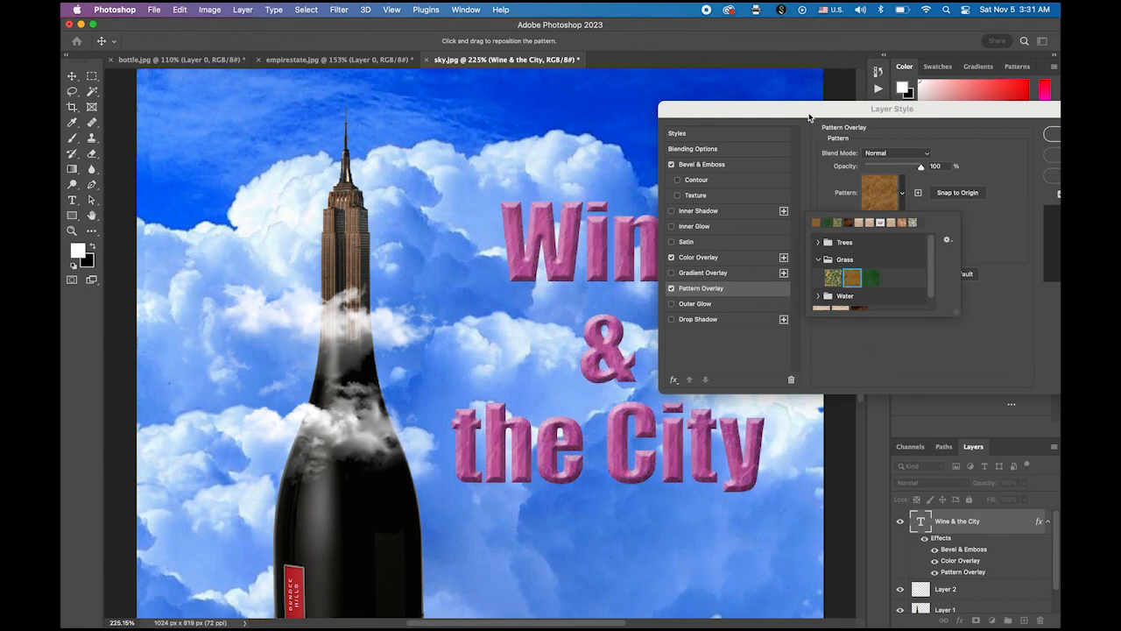
left_click_drag(810, 113, 717, 110)
left_click(970, 129)
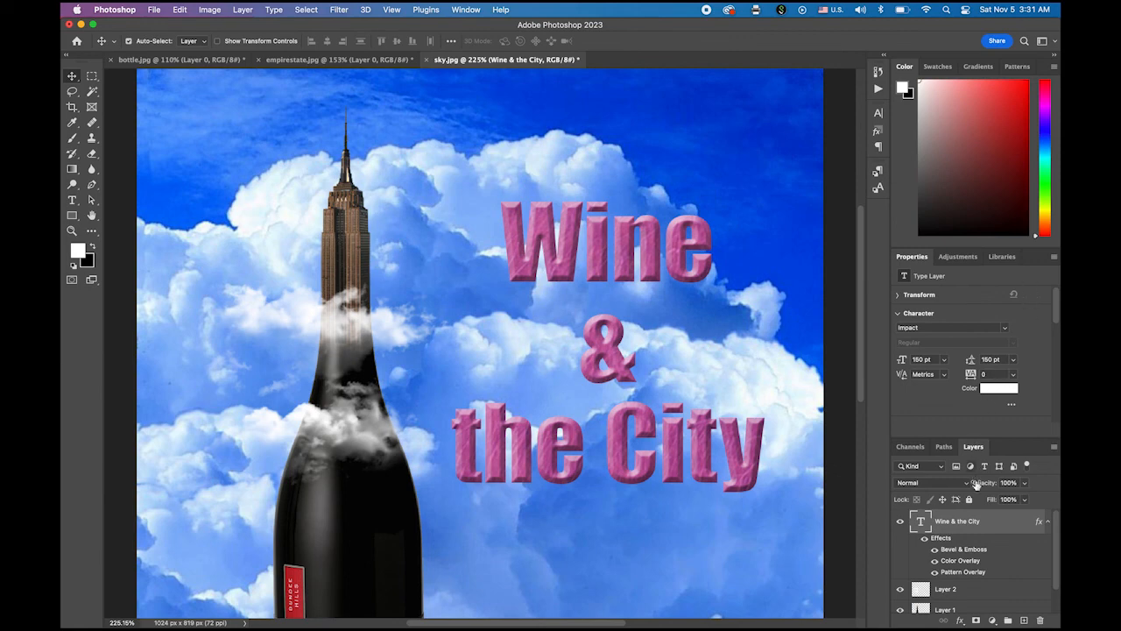
Add a black Multiply Drop Shadow to the title with 73% opacity, angle 123°, distance 10 px, spread 2% and size 10 px
double_click(994, 532)
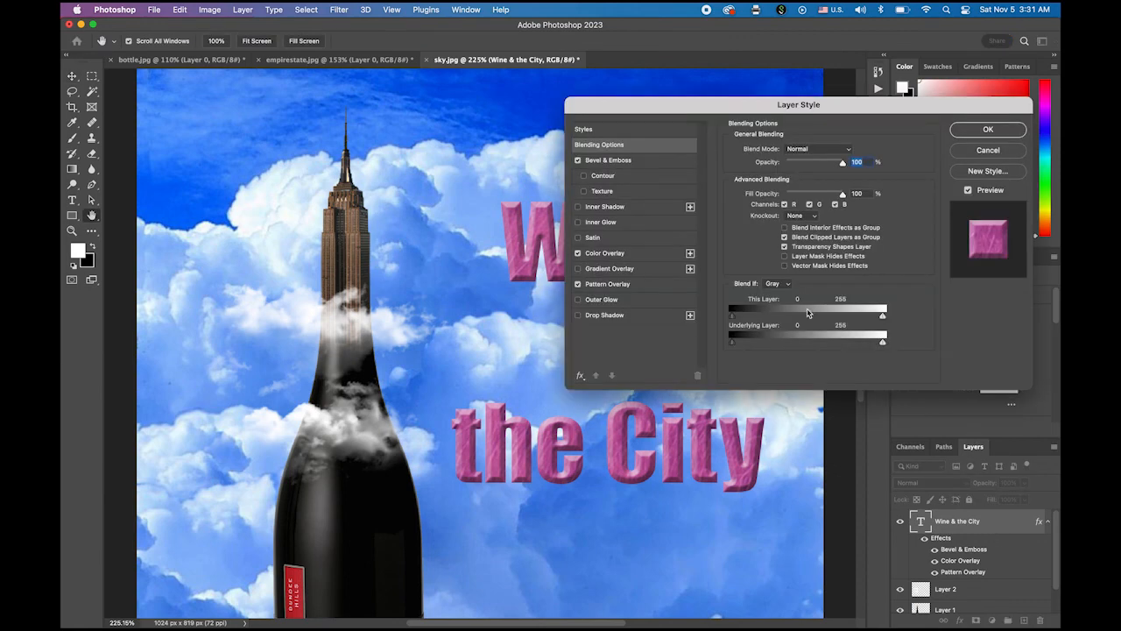
left_click(624, 316)
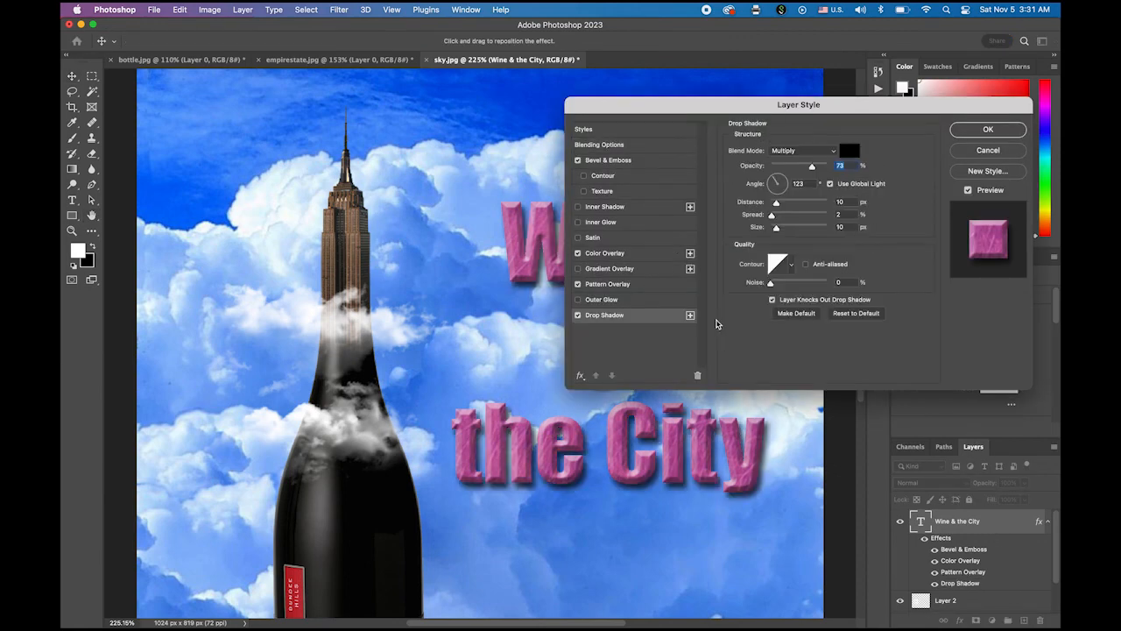
left_click_drag(656, 104, 685, 102)
left_click(1015, 126)
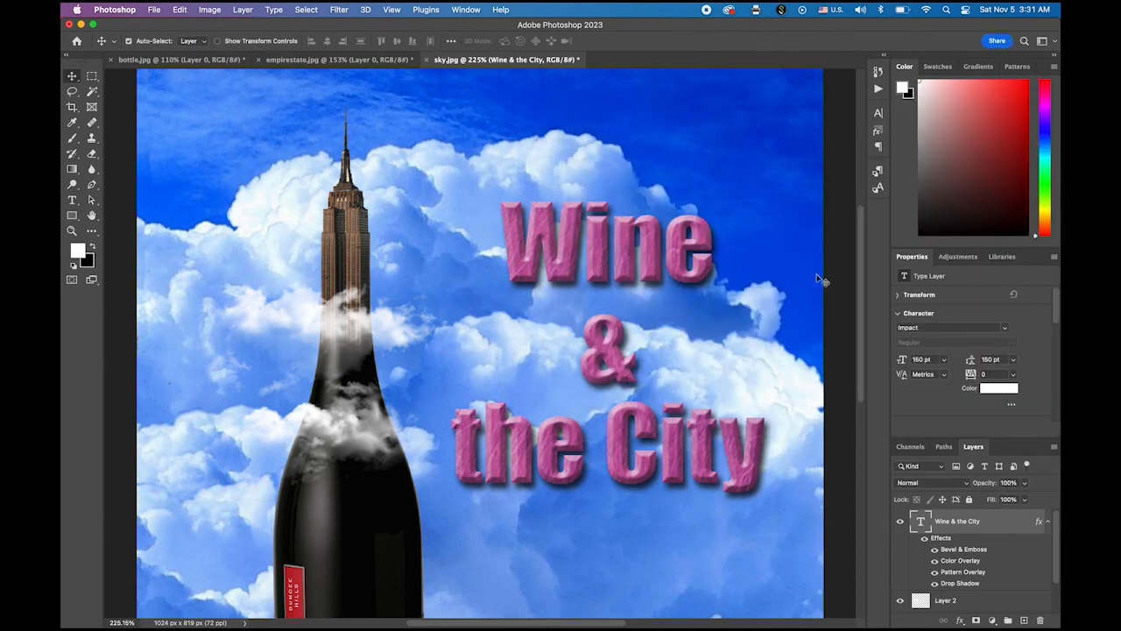